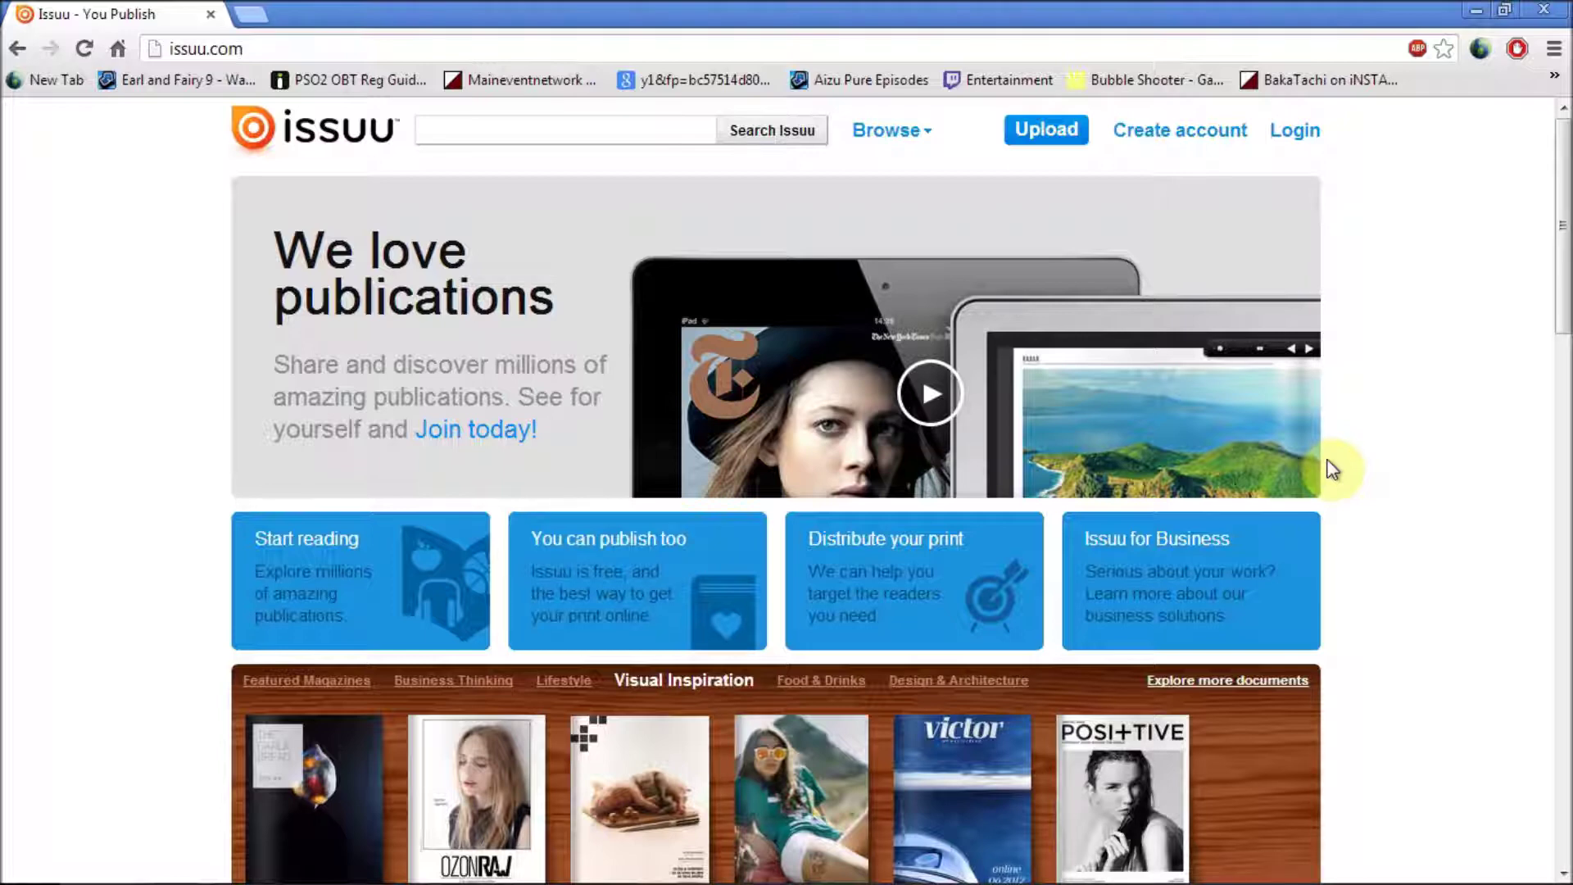
- Open the HUCK magazine in the full-screen reader, turn forward two spreads, then exit the reader
key(alt+Left)
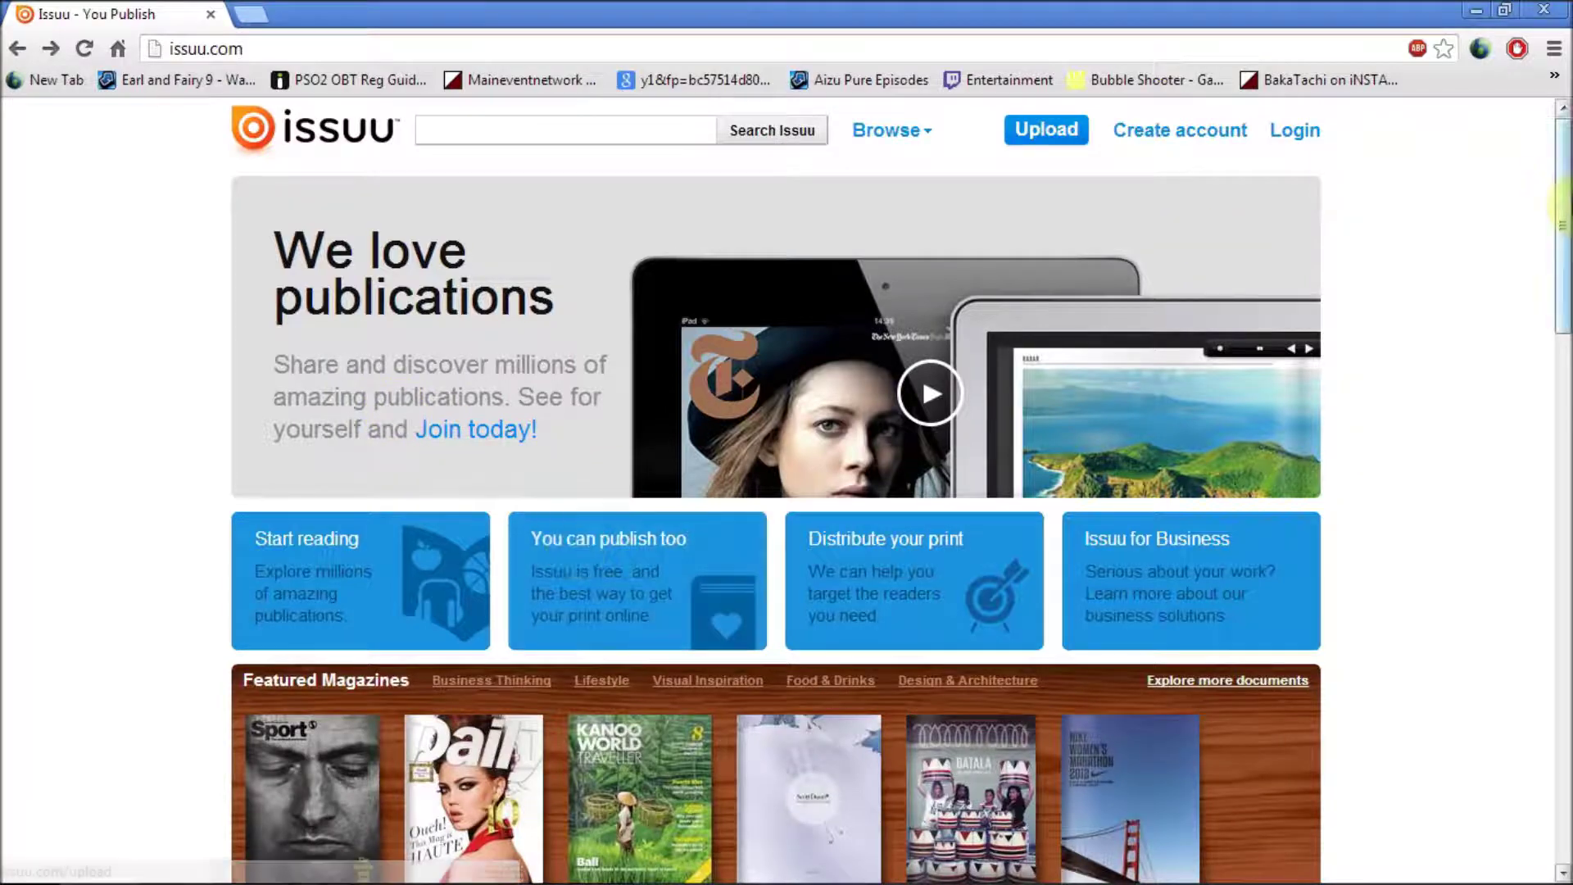
drag(1560, 222, 1564, 350)
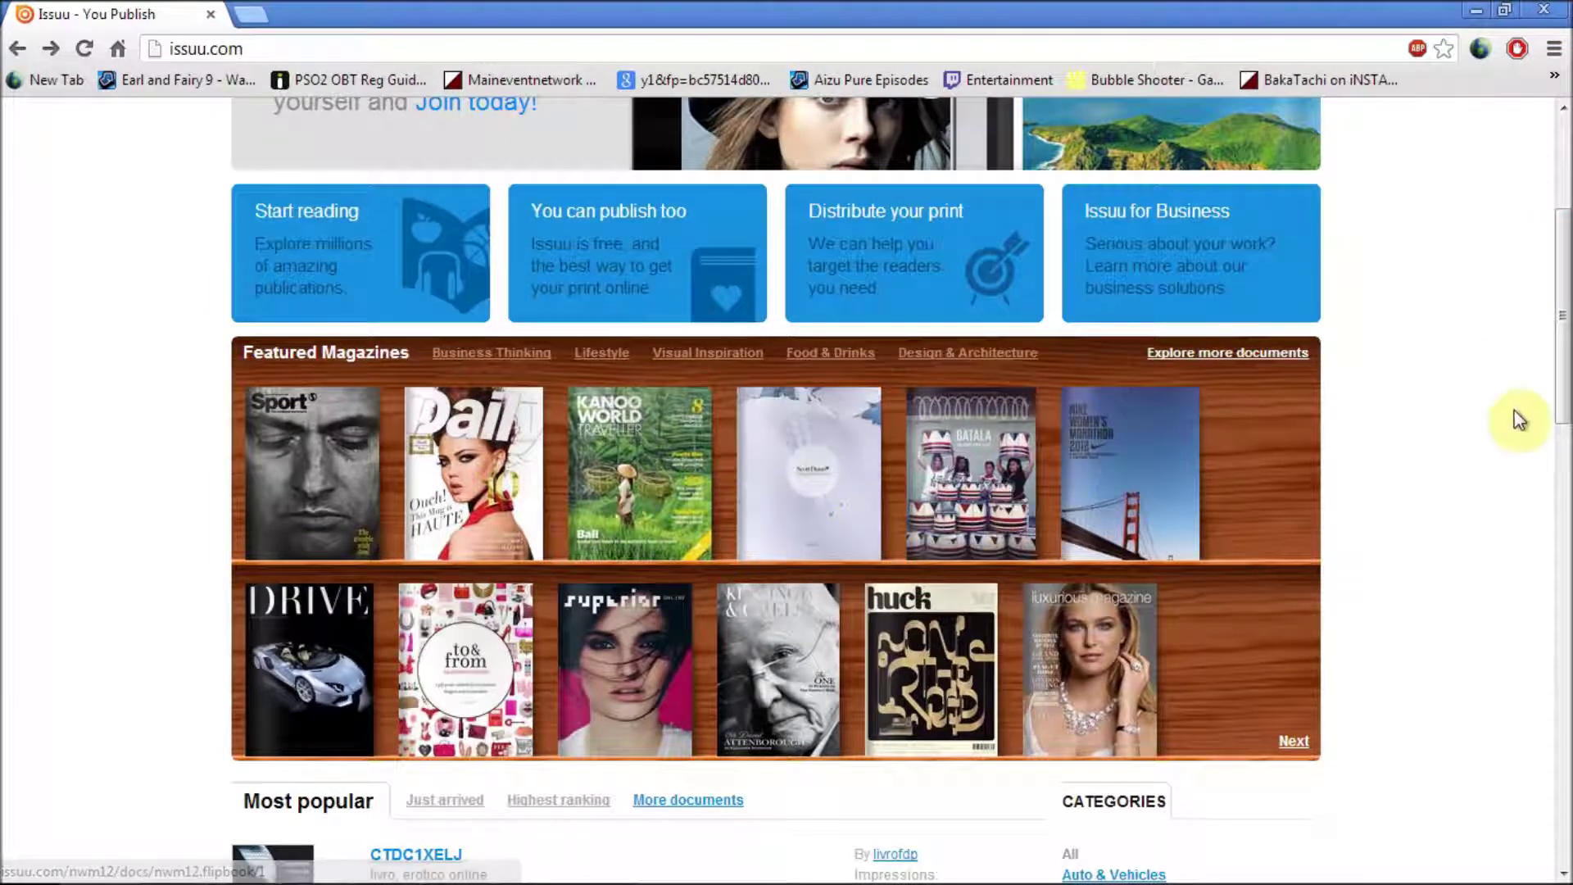
click(911, 652)
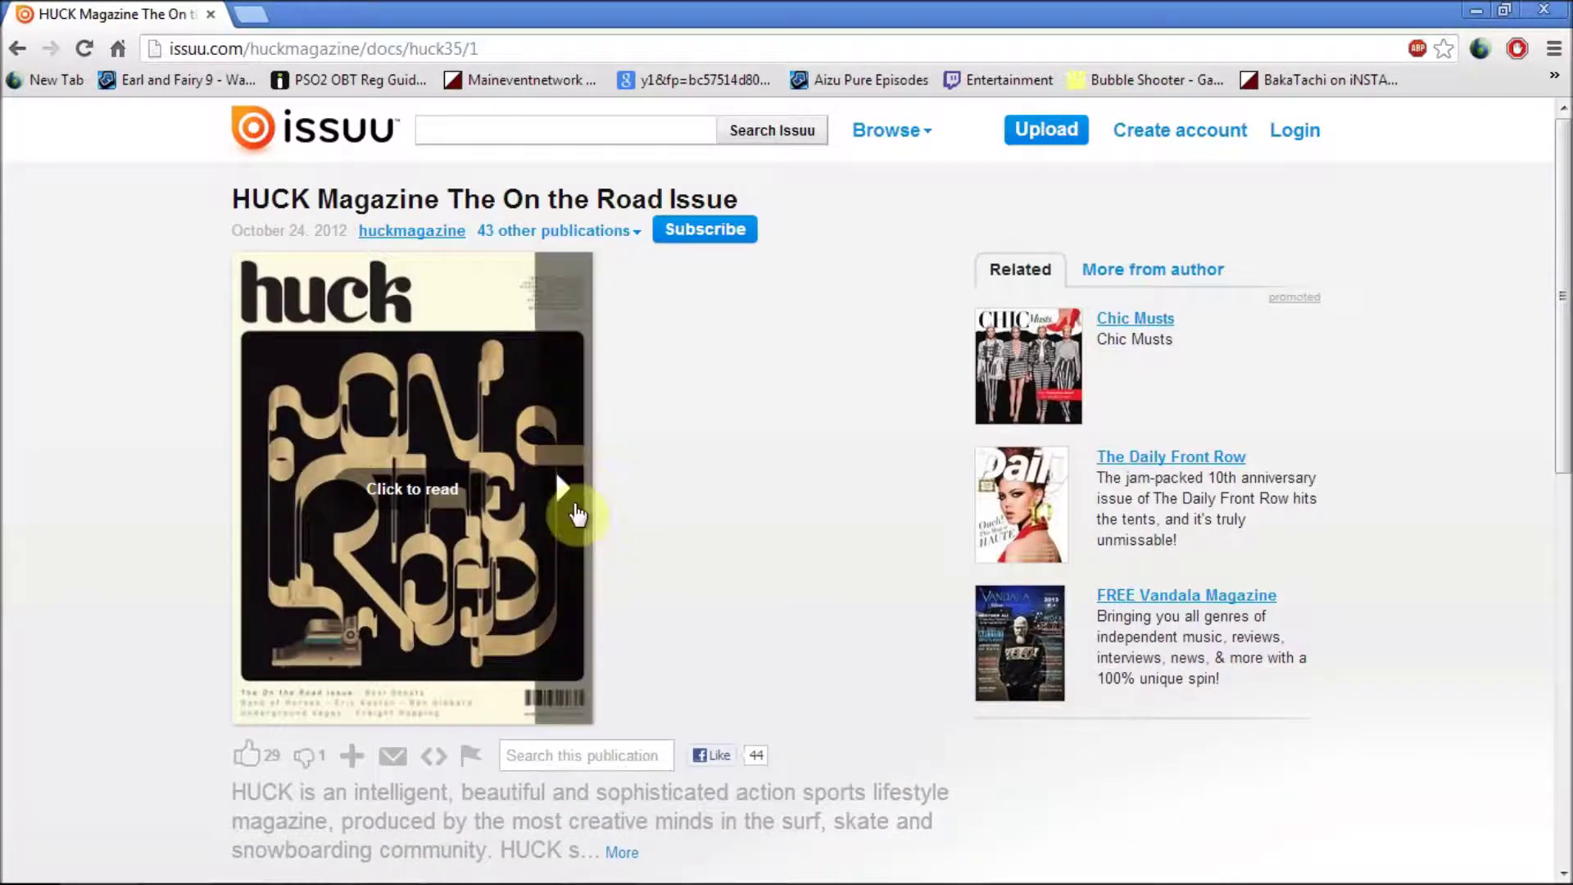
click(402, 488)
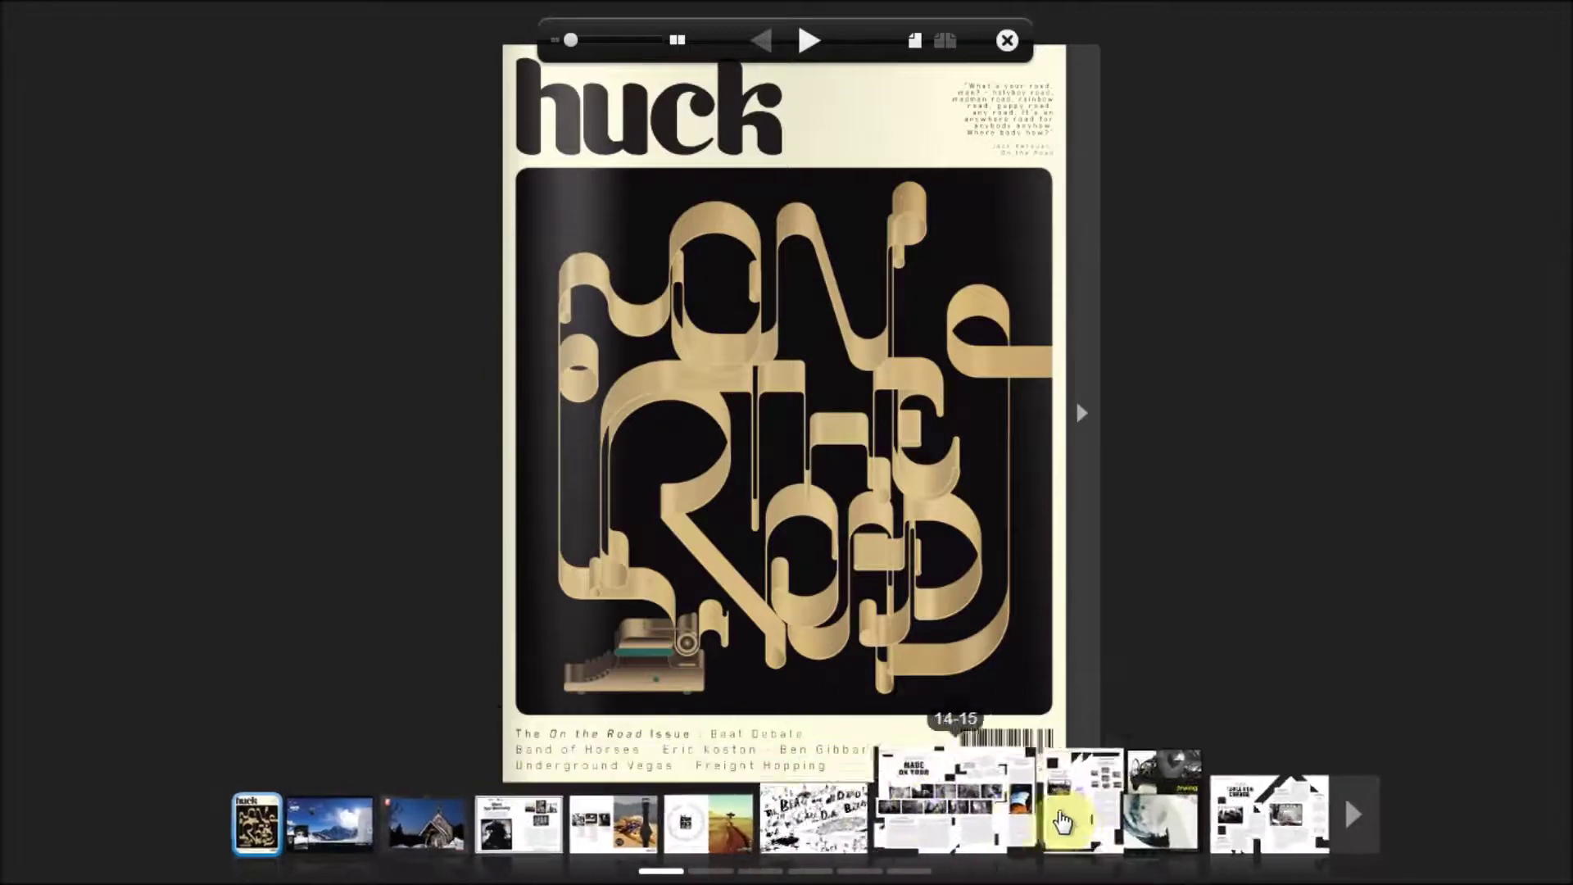
click(1082, 522)
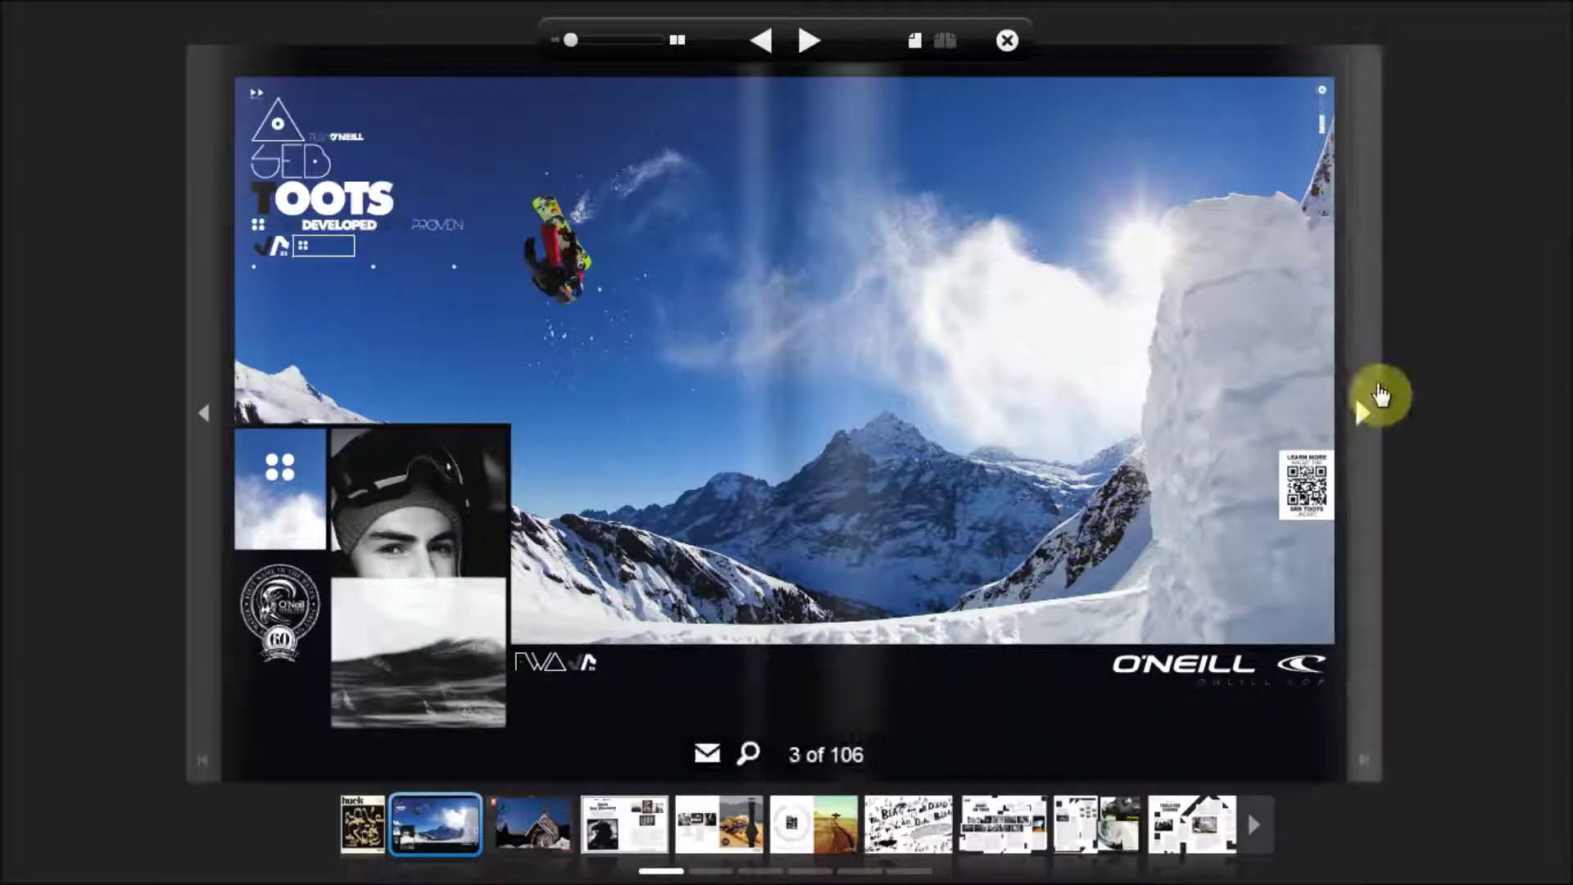
click(1359, 409)
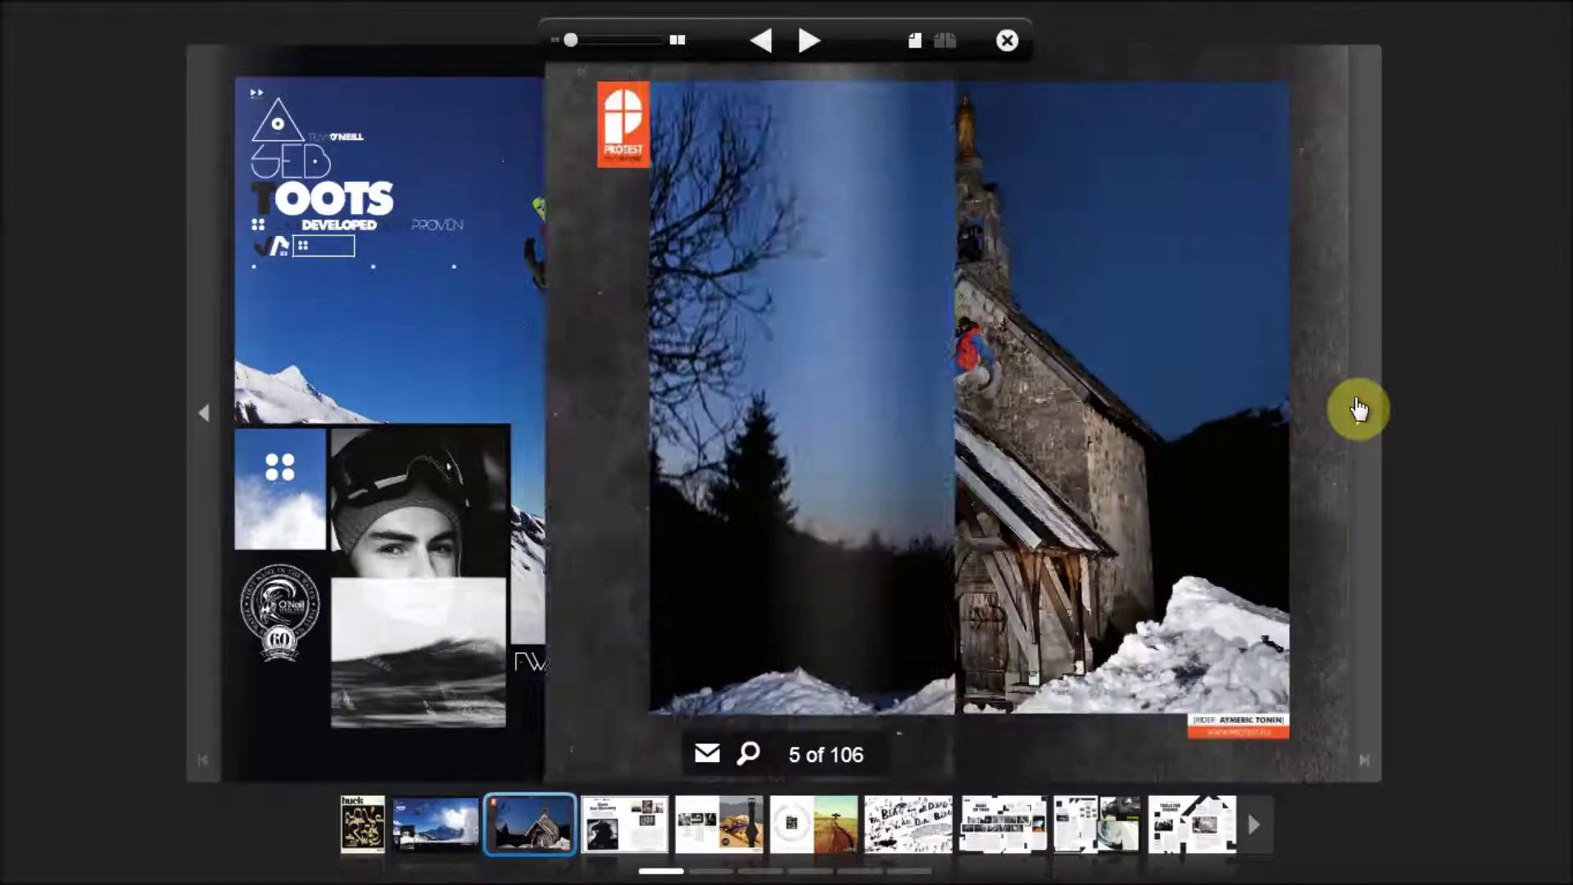
key(Escape)
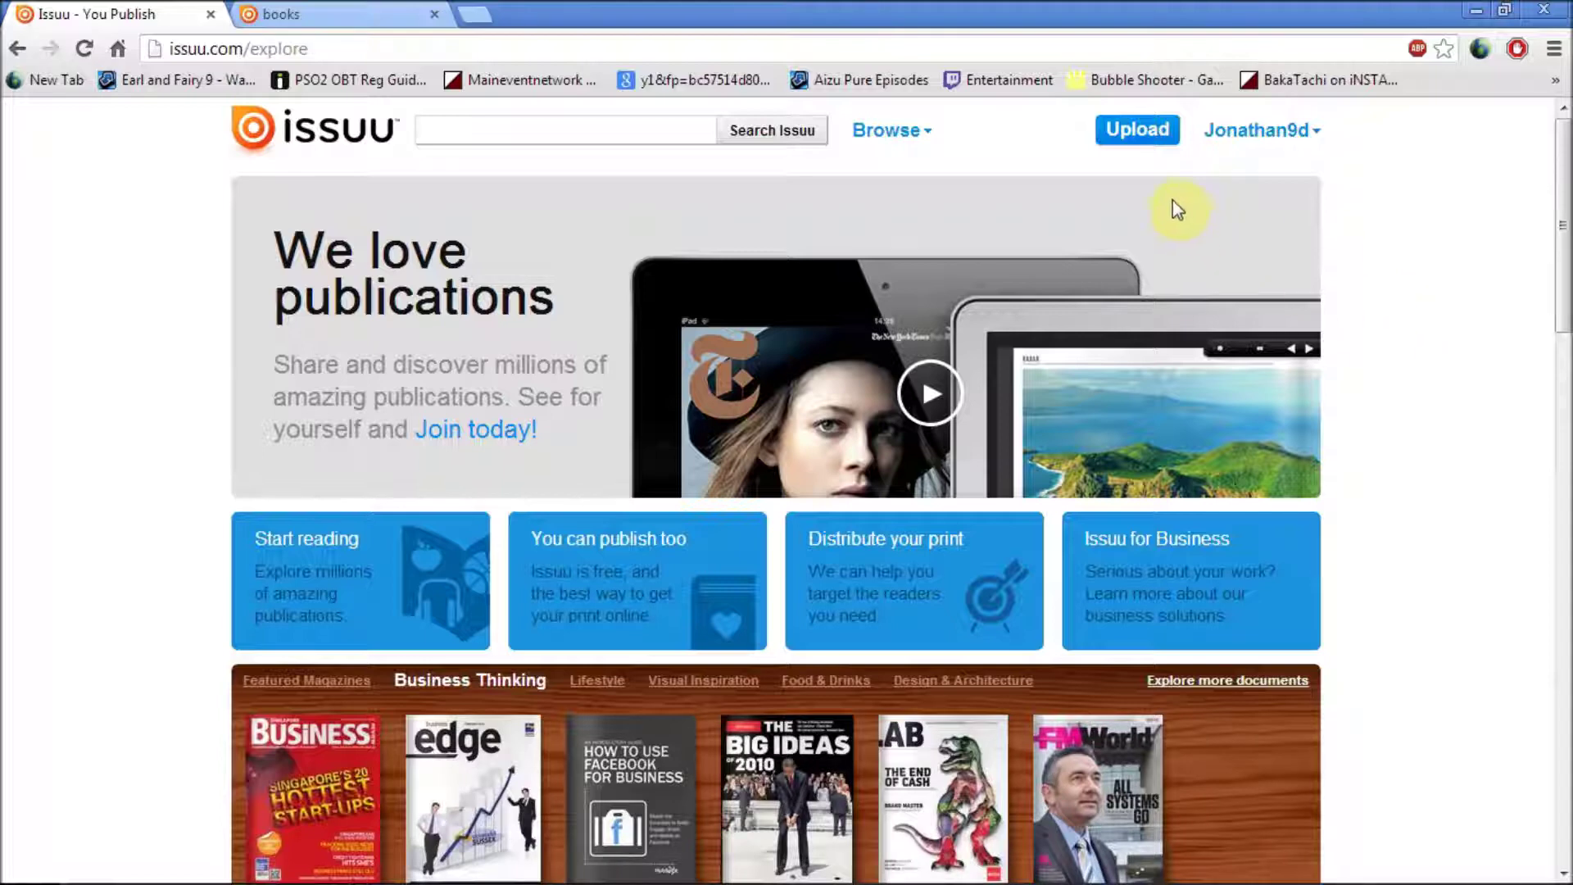
- Start a new upload and choose '1 Software Devel.pdf' as the file
click(1121, 144)
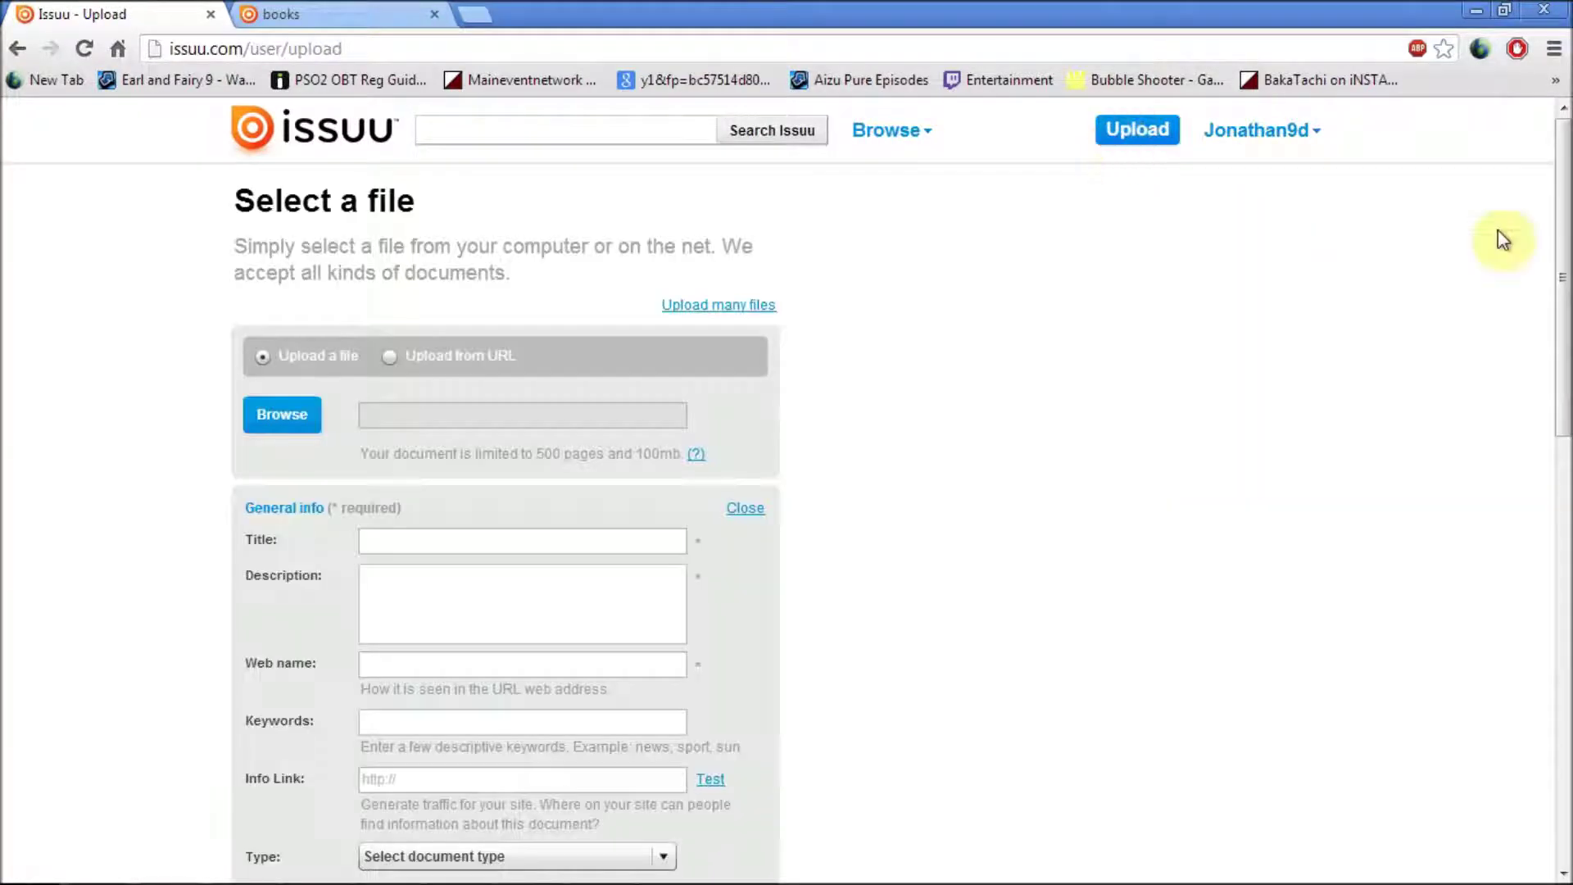
mouse_move(1555, 234)
mouse_down()
mouse_move(1560, 281)
mouse_move(1559, 227)
mouse_up()
click(283, 426)
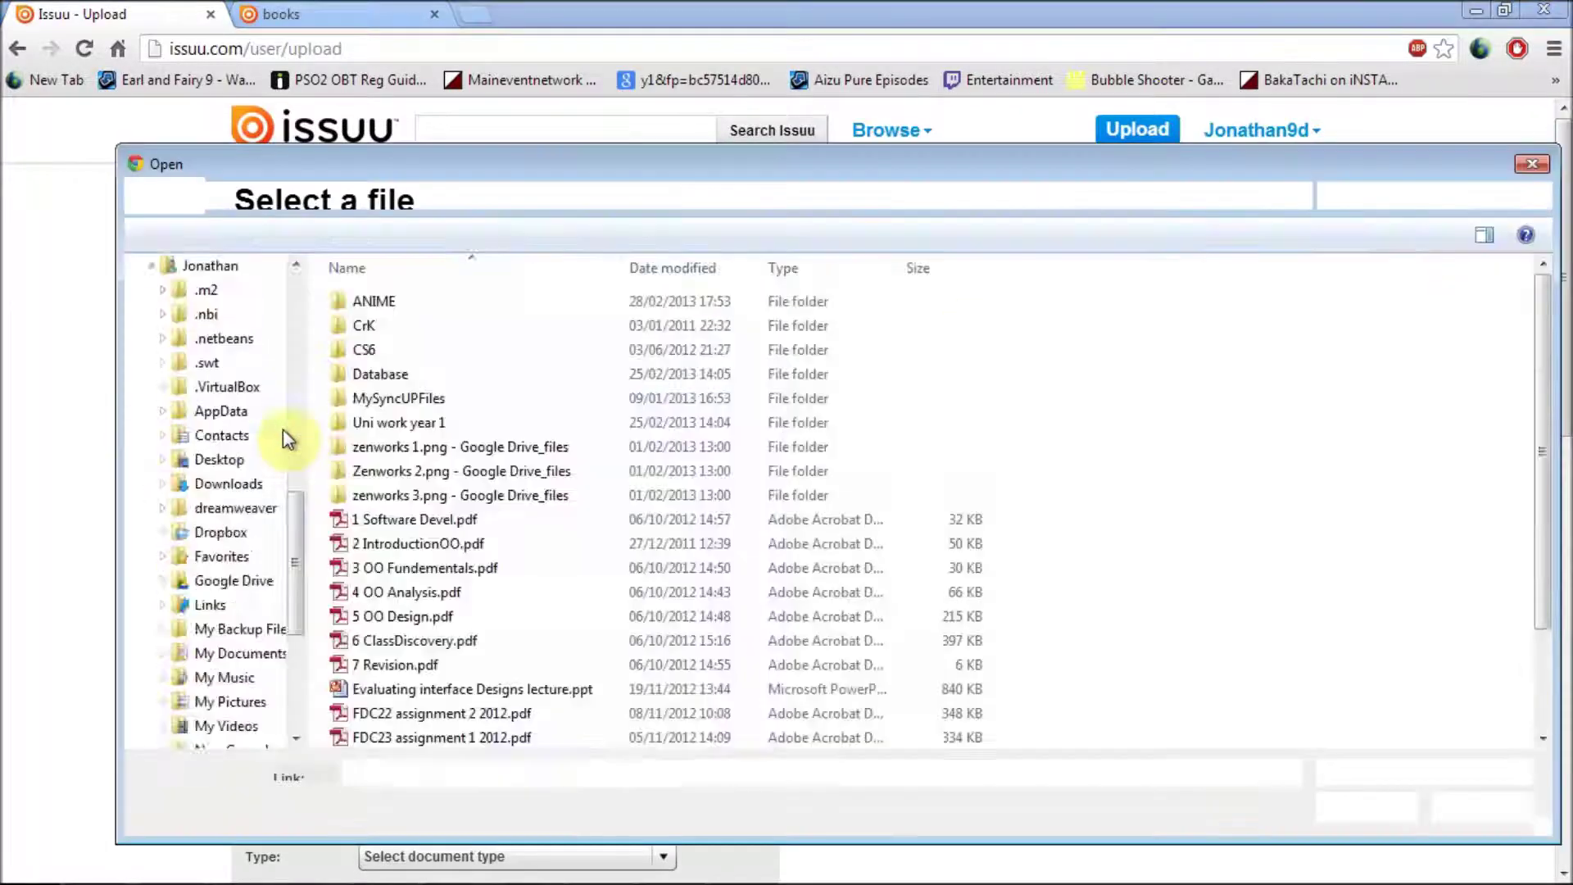
click(595, 518)
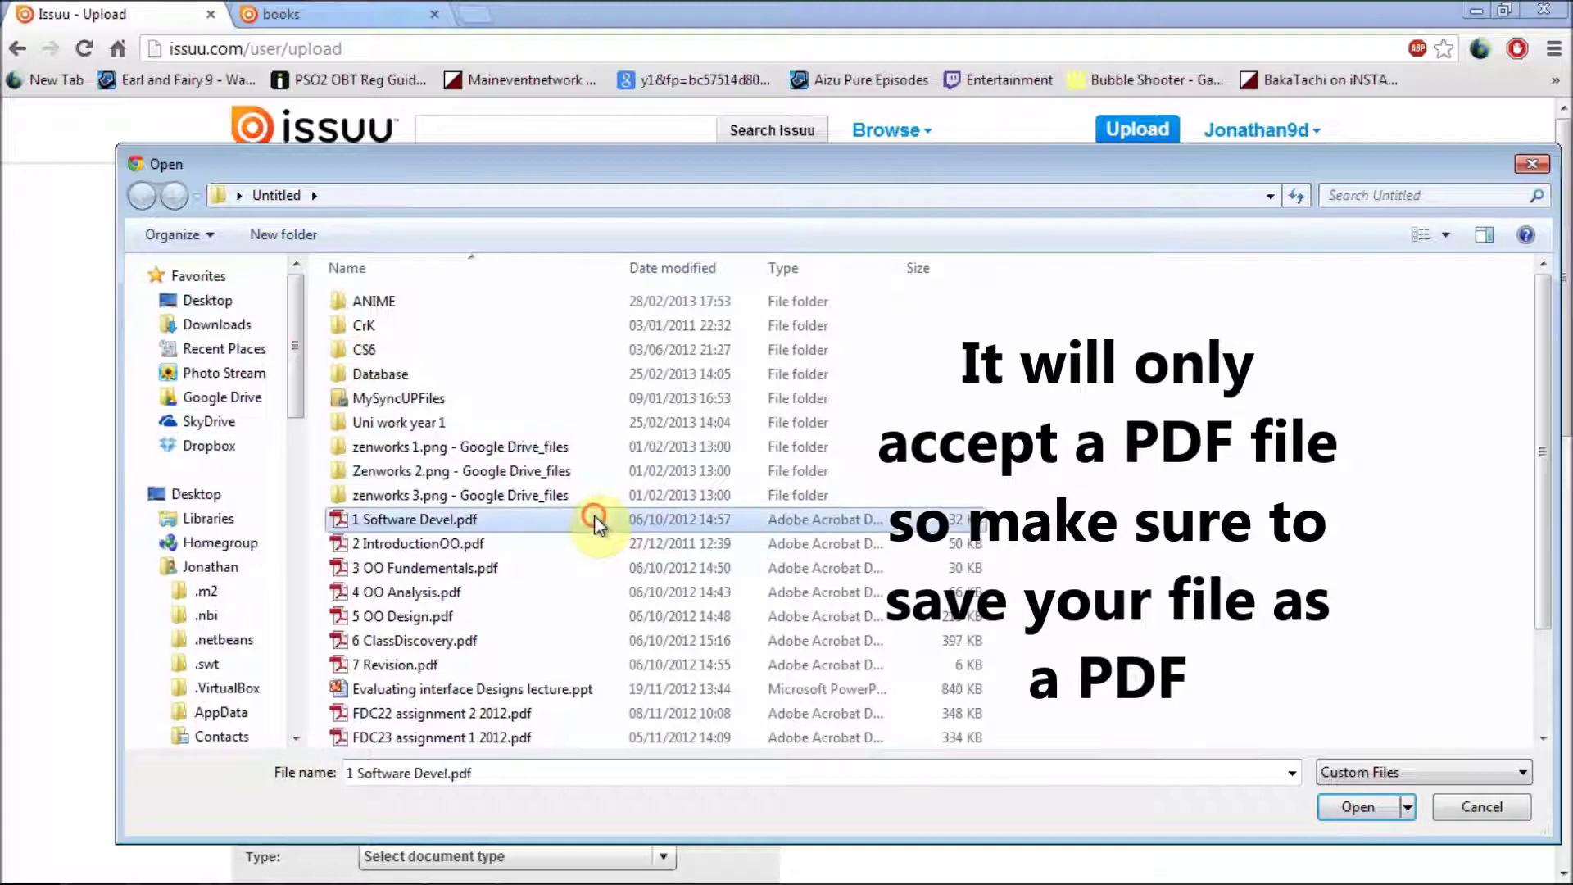
click(1357, 806)
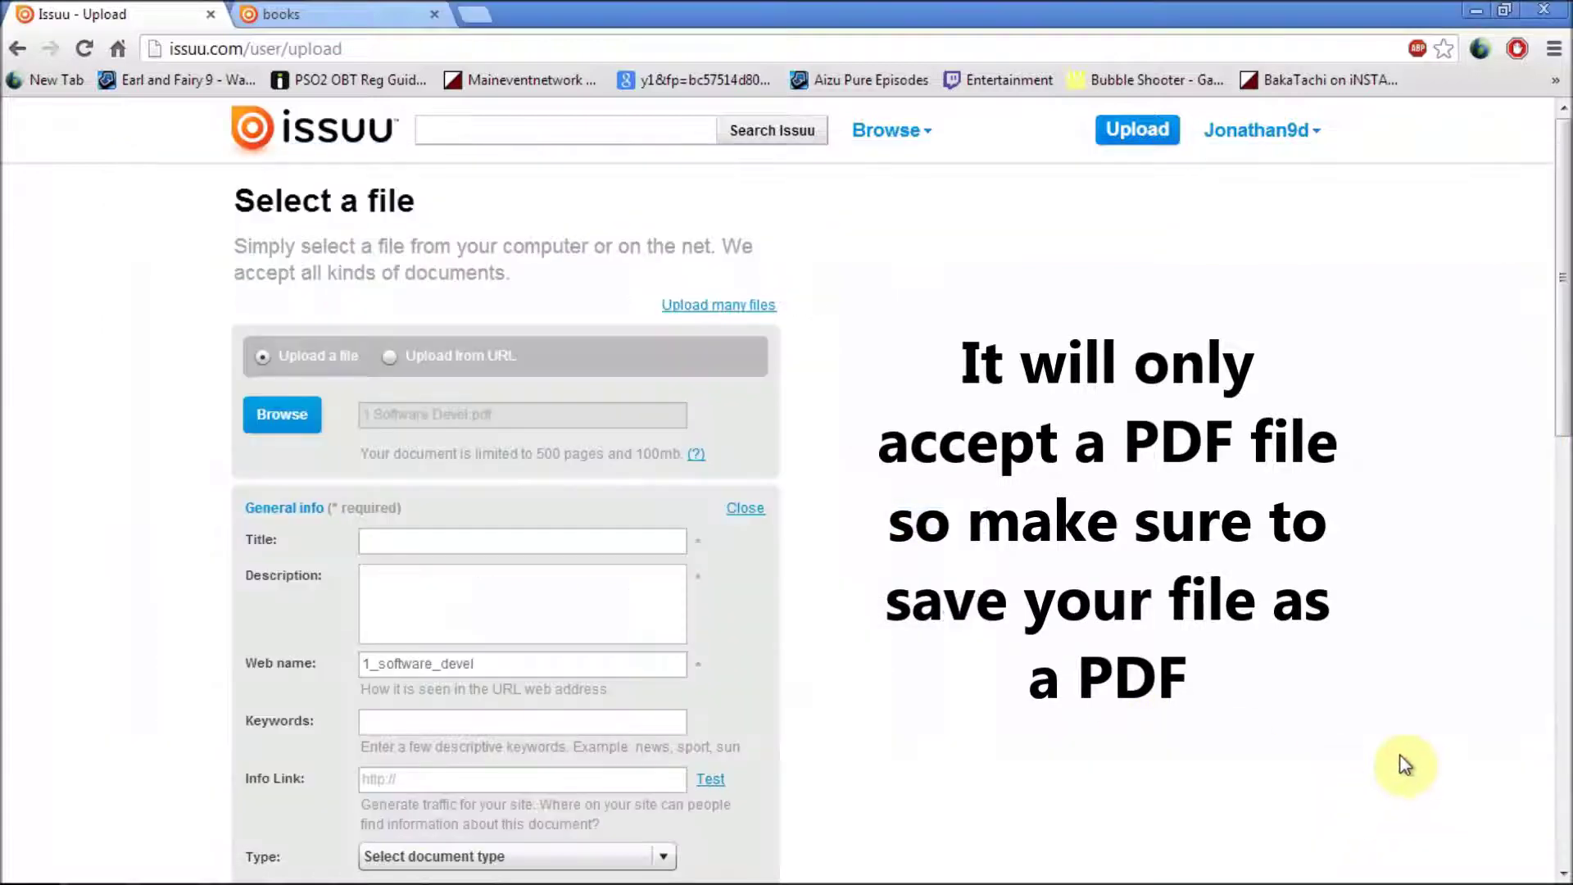
- Enter the title 'Software' and the description 'Software Development', checking the web name
click(569, 549)
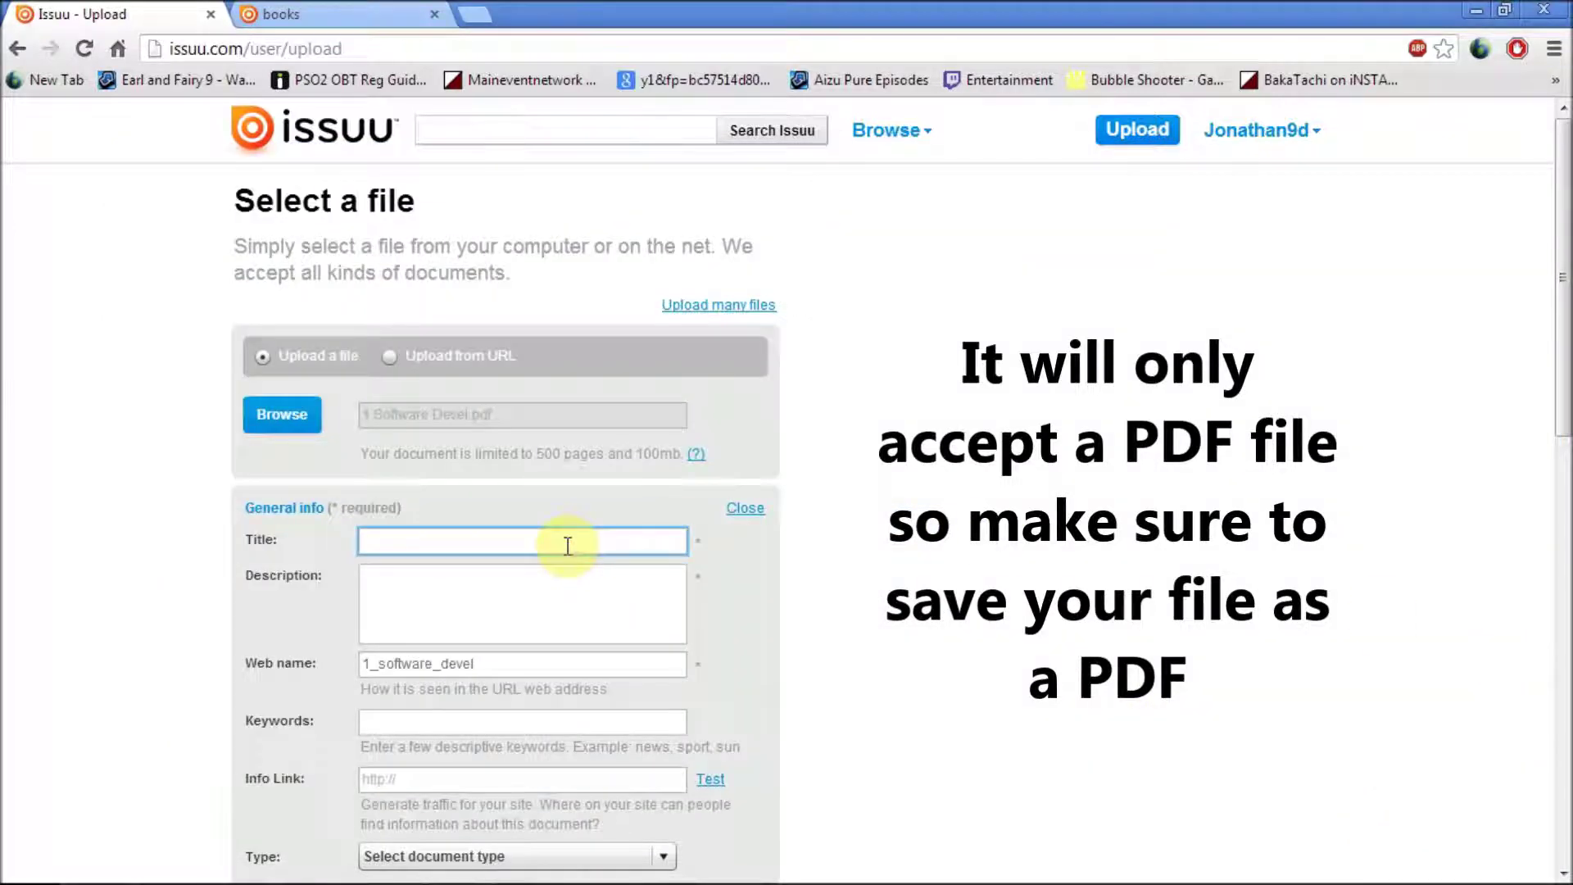
text(Software)
click(521, 590)
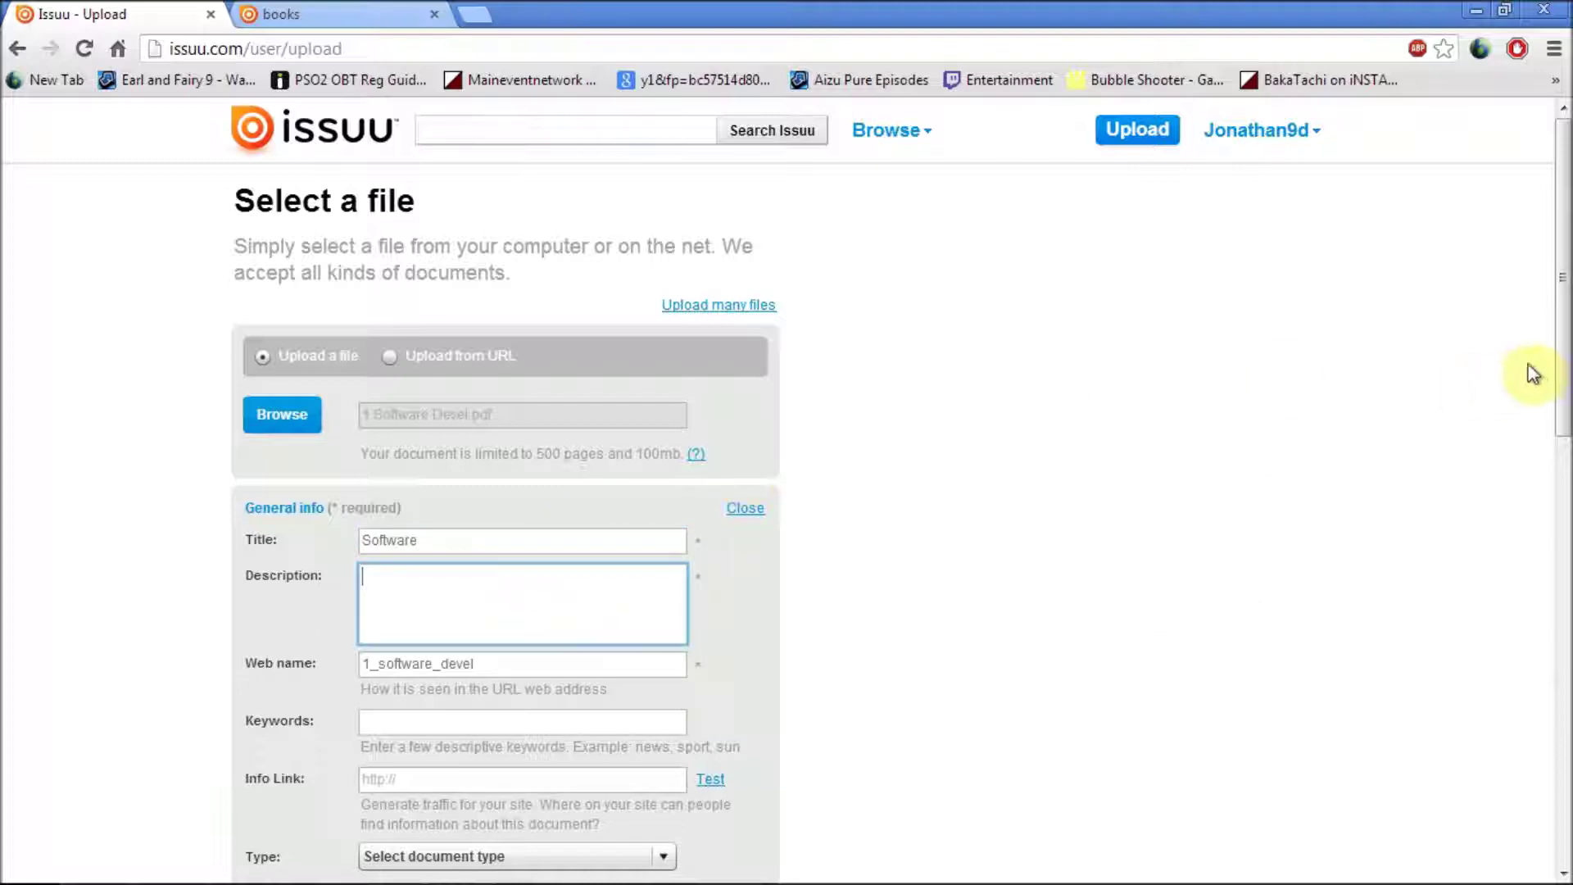
drag(1565, 365, 1555, 421)
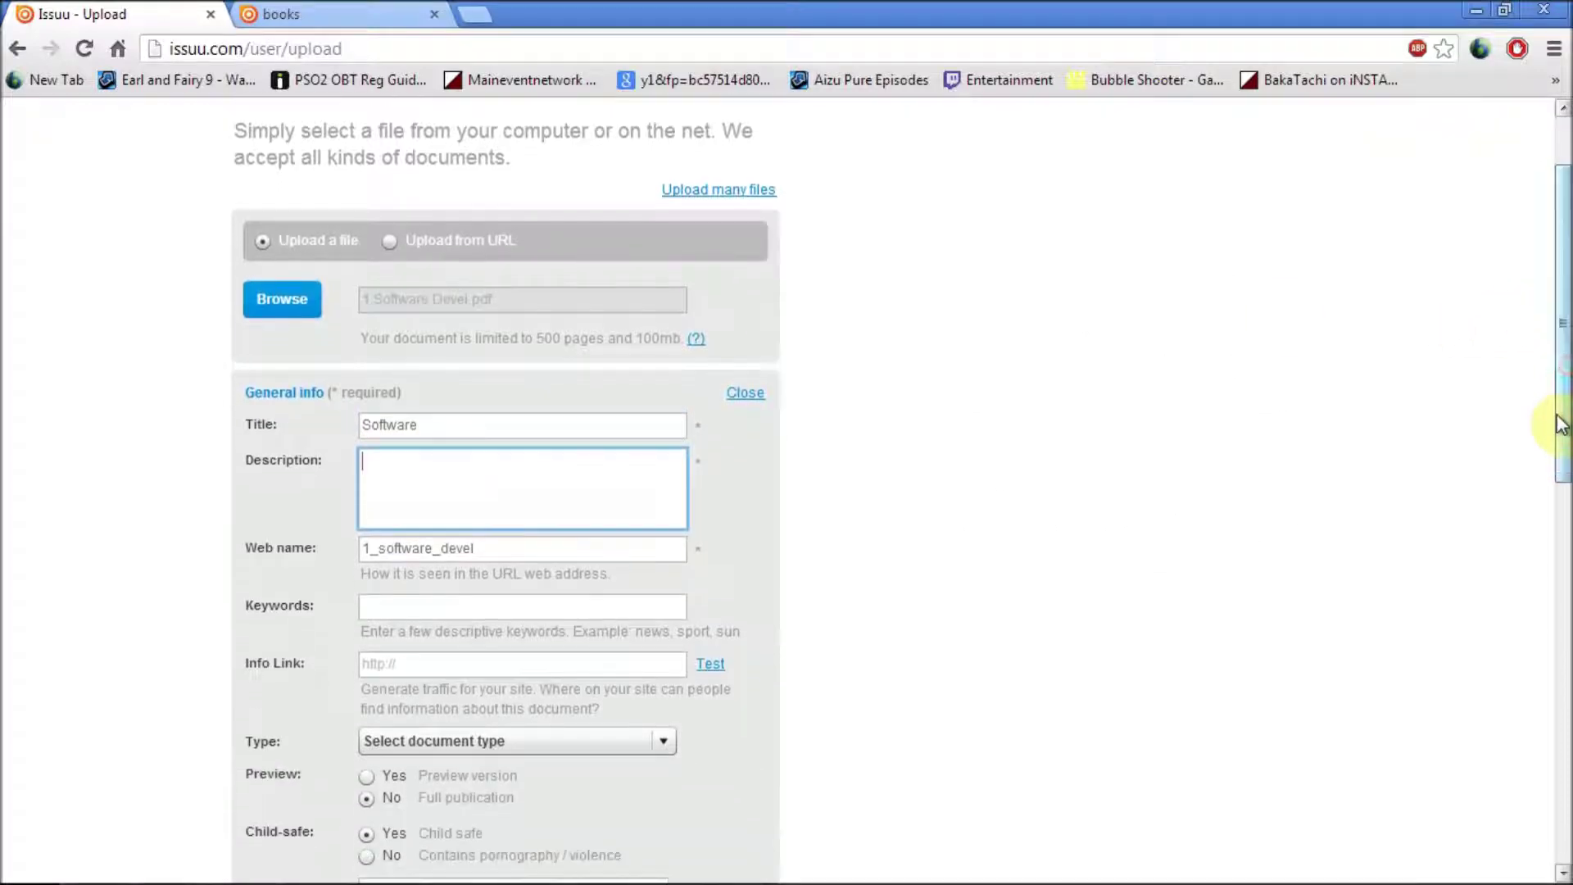
click(588, 479)
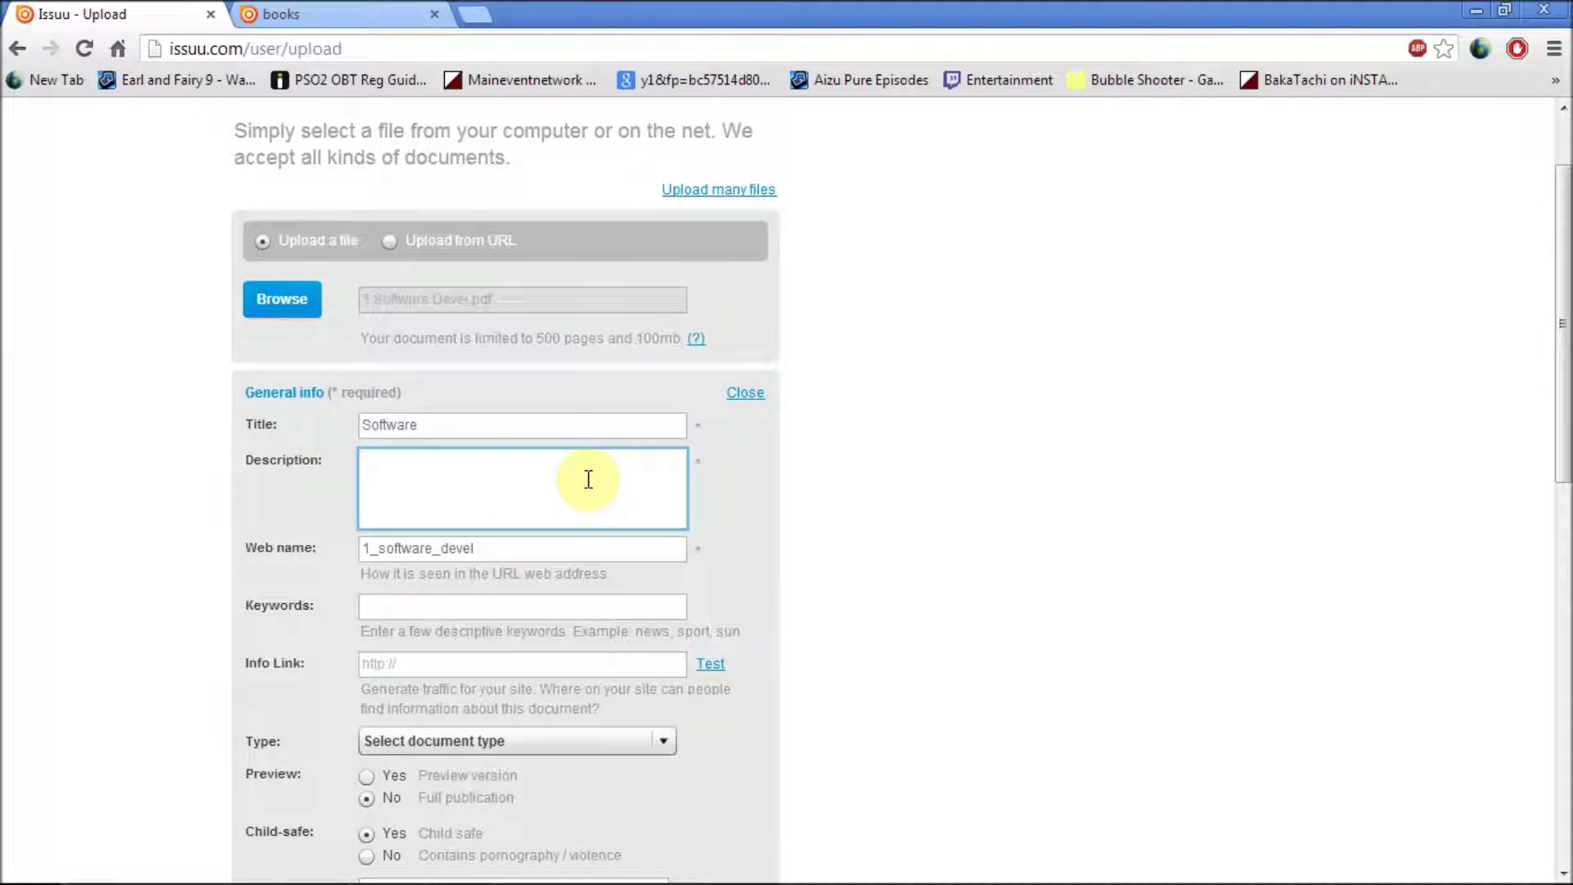
text(Sofrtw)
key(BackSpace)
key(BackSpace)
text(ware Development)
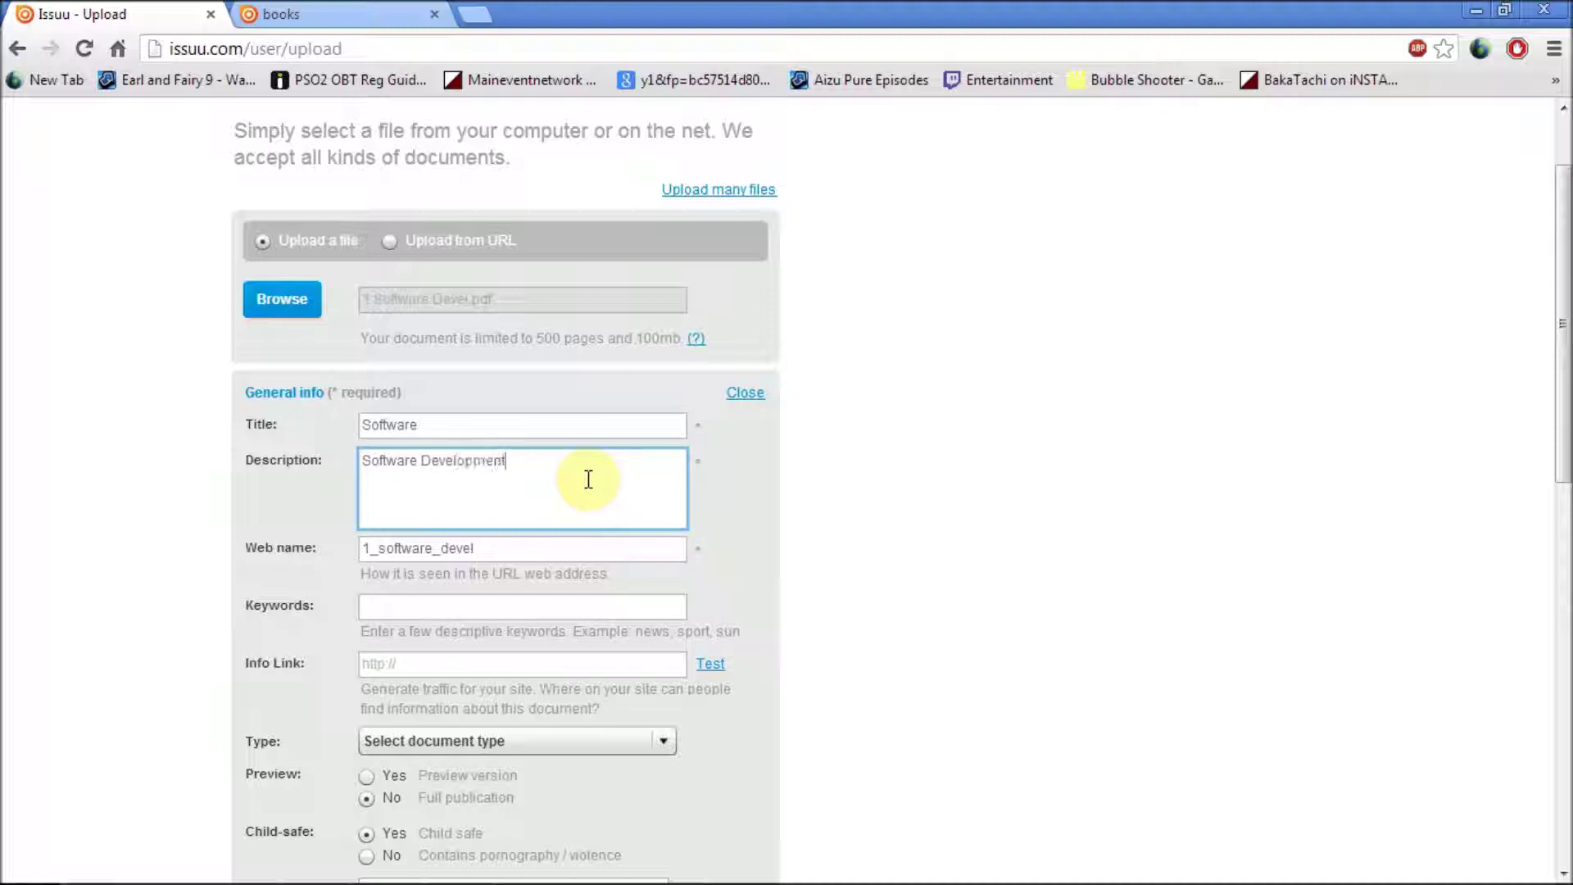
click(541, 554)
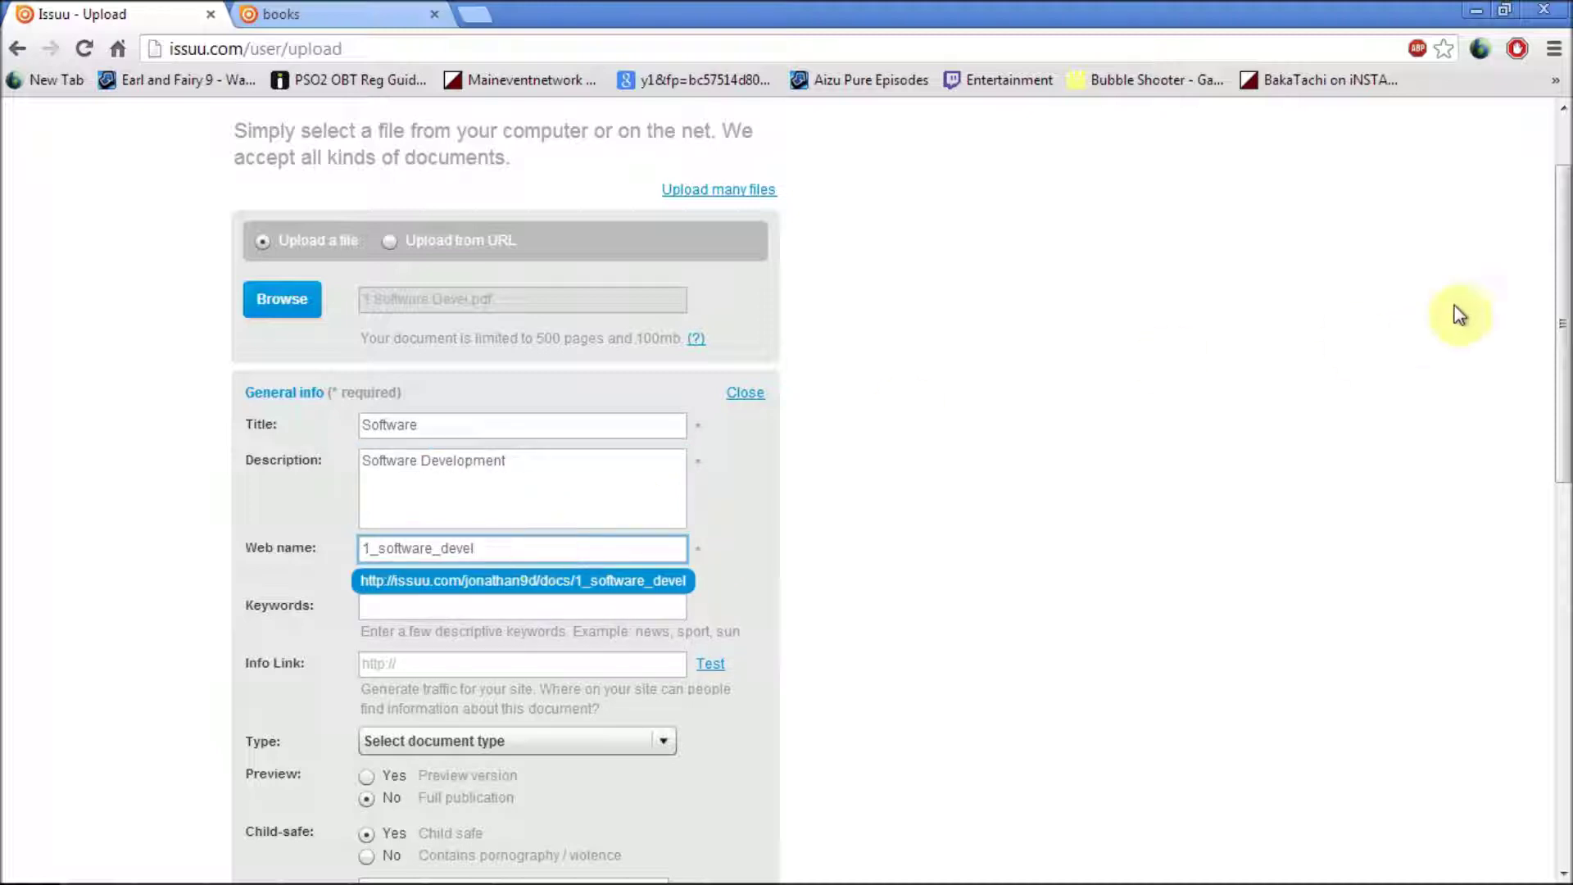
scroll(1561, 406, down, 1)
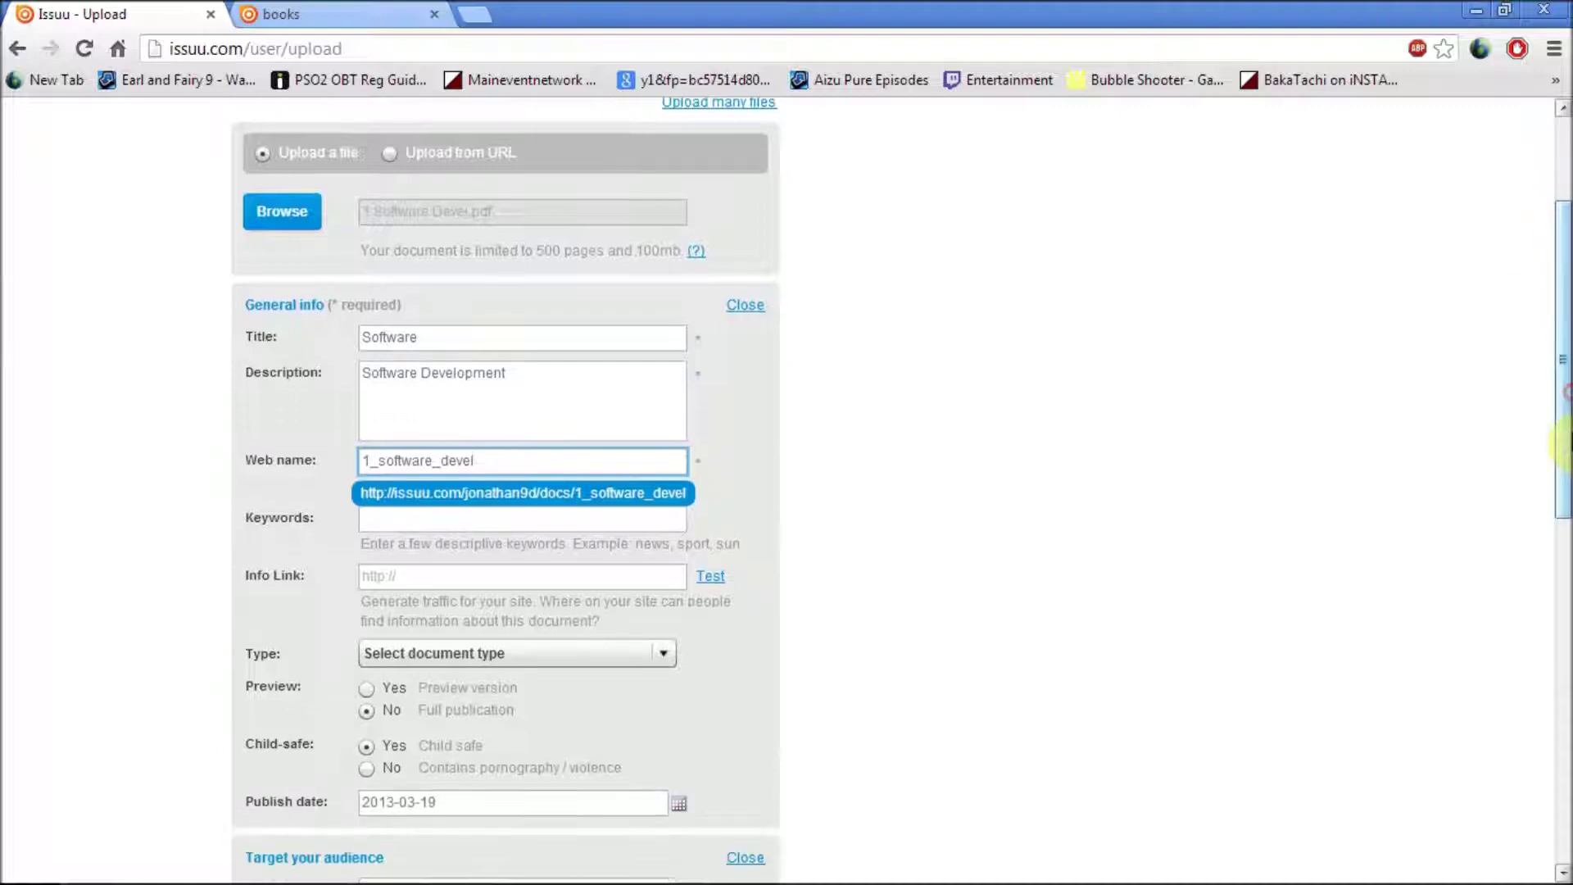
click(484, 522)
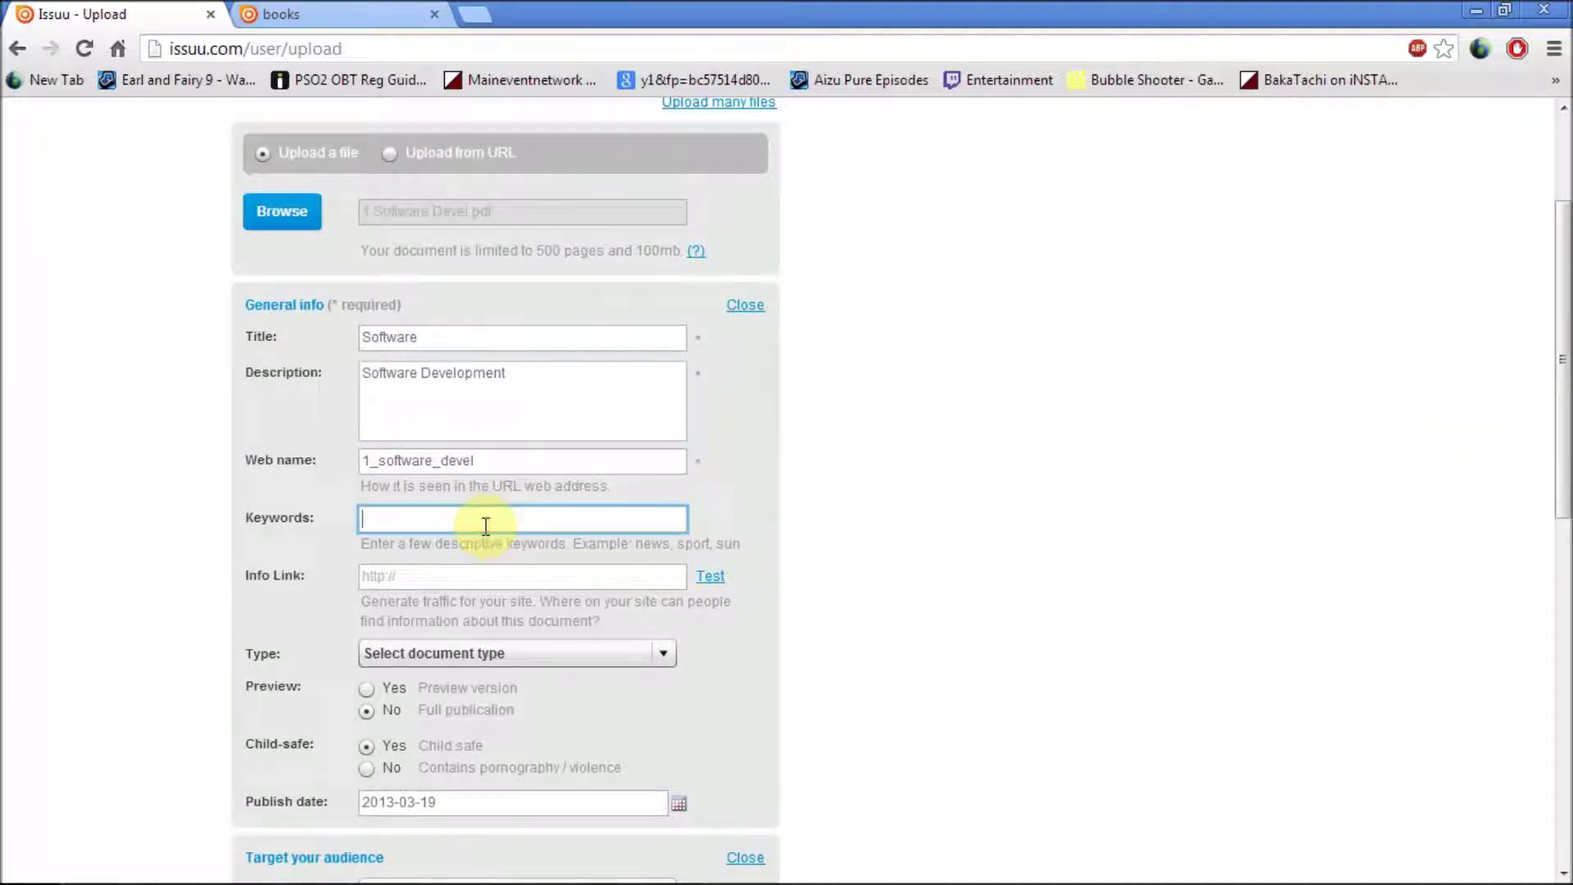
- Type the keywords 'software development' and 'development project', correcting the typos
text(so)
key(BackSpace)
text(oftware)
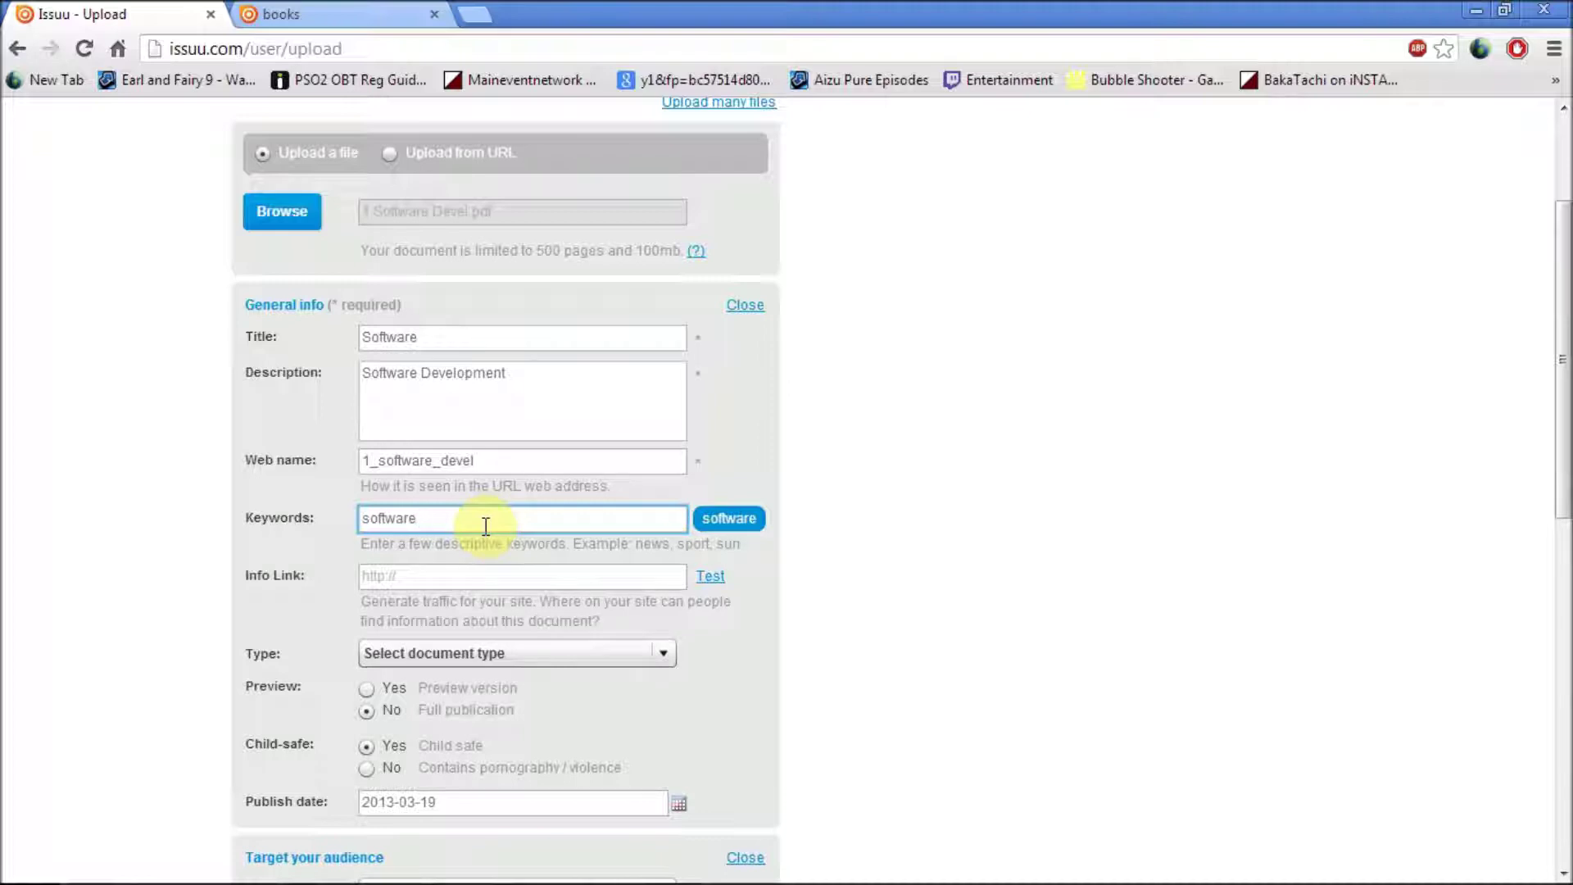
text( deve)
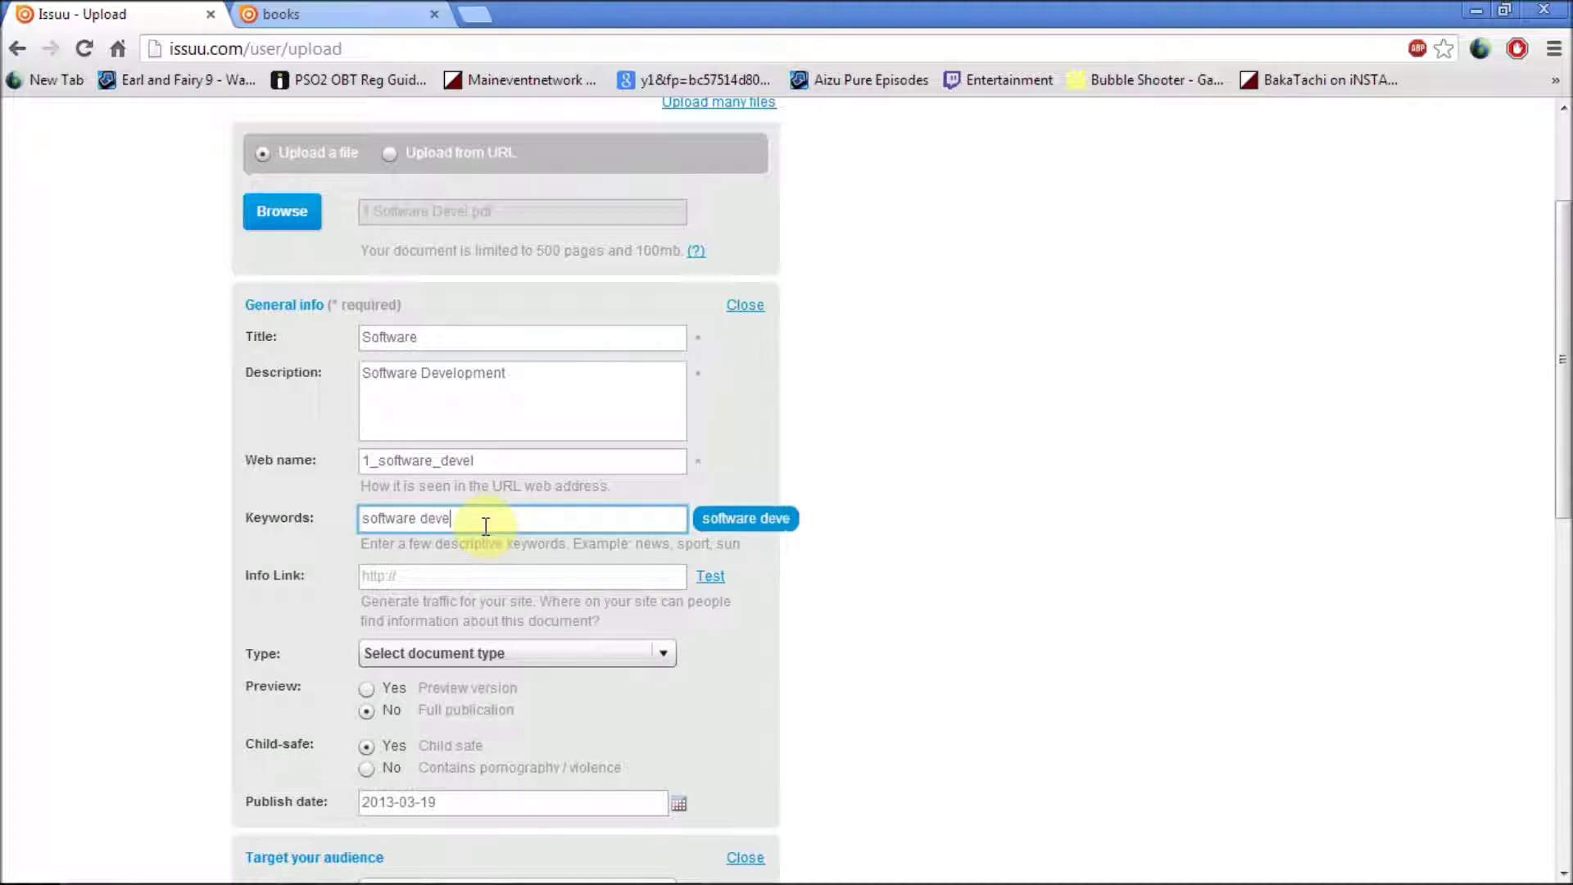
text(lopment)
text(devepl)
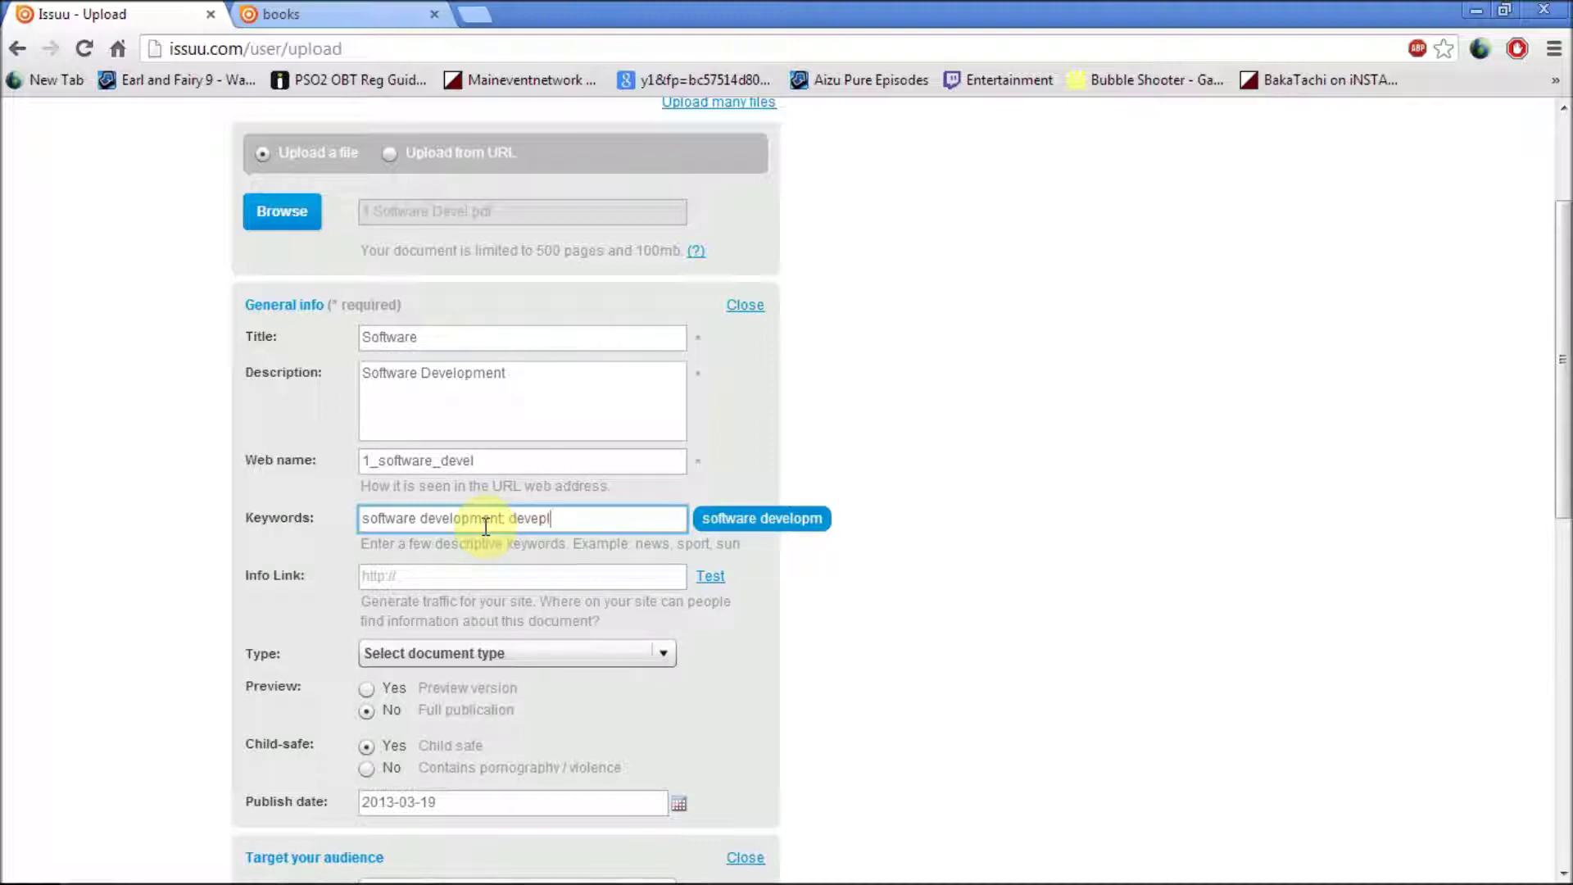
key(BackSpace)
text(oplment)
key(BackSpace)
key(BackSpace)
key(BackSpace)
key(BackSpace)
key(BackSpace)
text(lopment project)
click(484, 575)
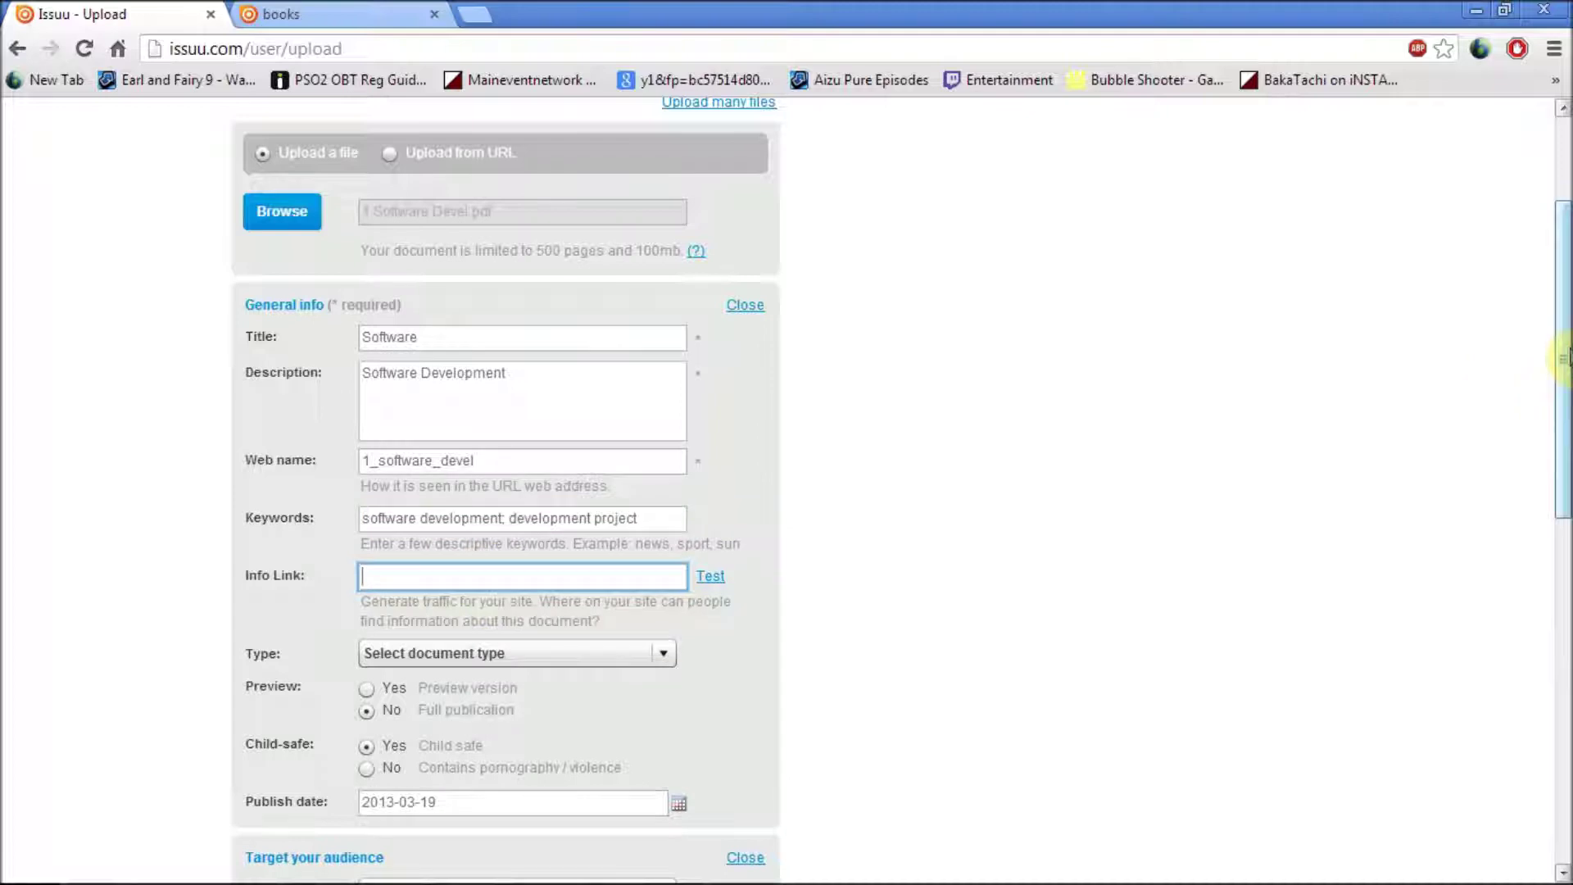
drag(1561, 359, 1562, 392)
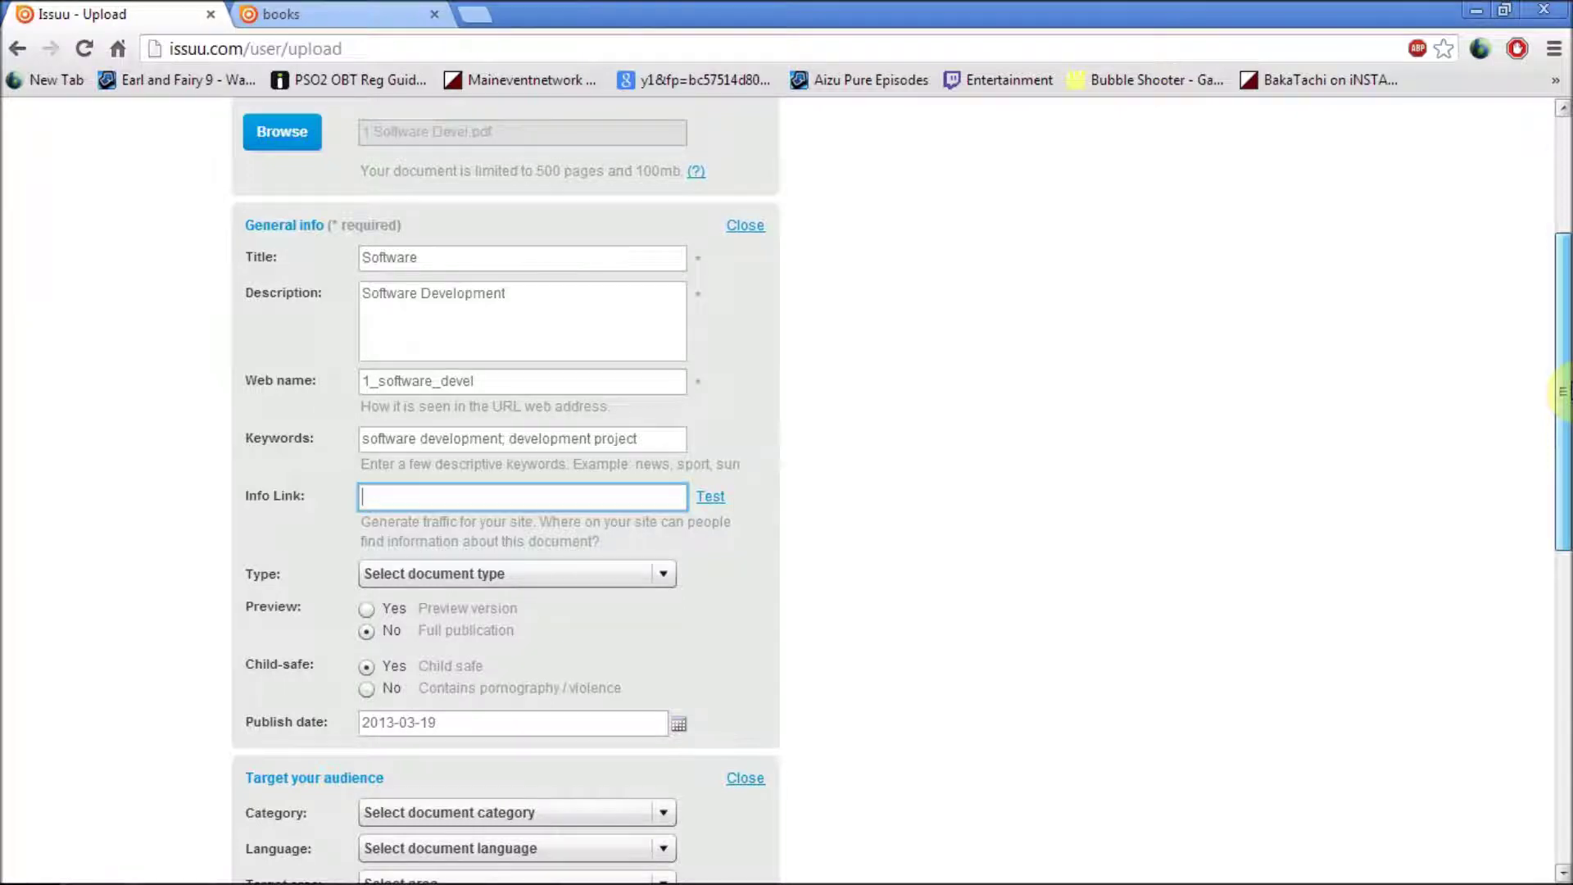
drag(1561, 391, 1562, 494)
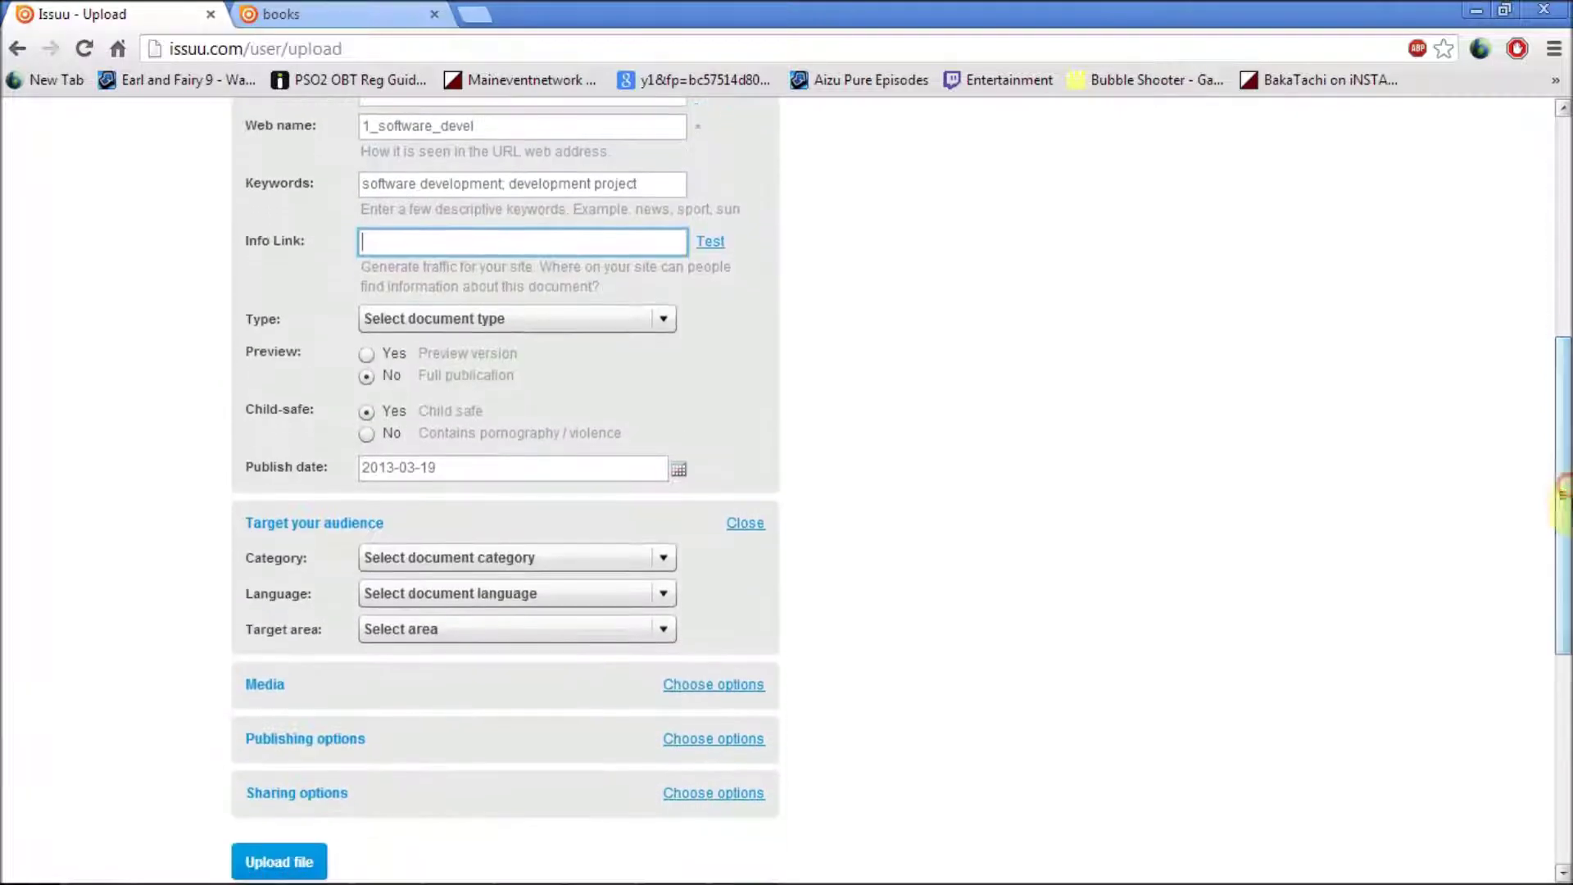
click(404, 320)
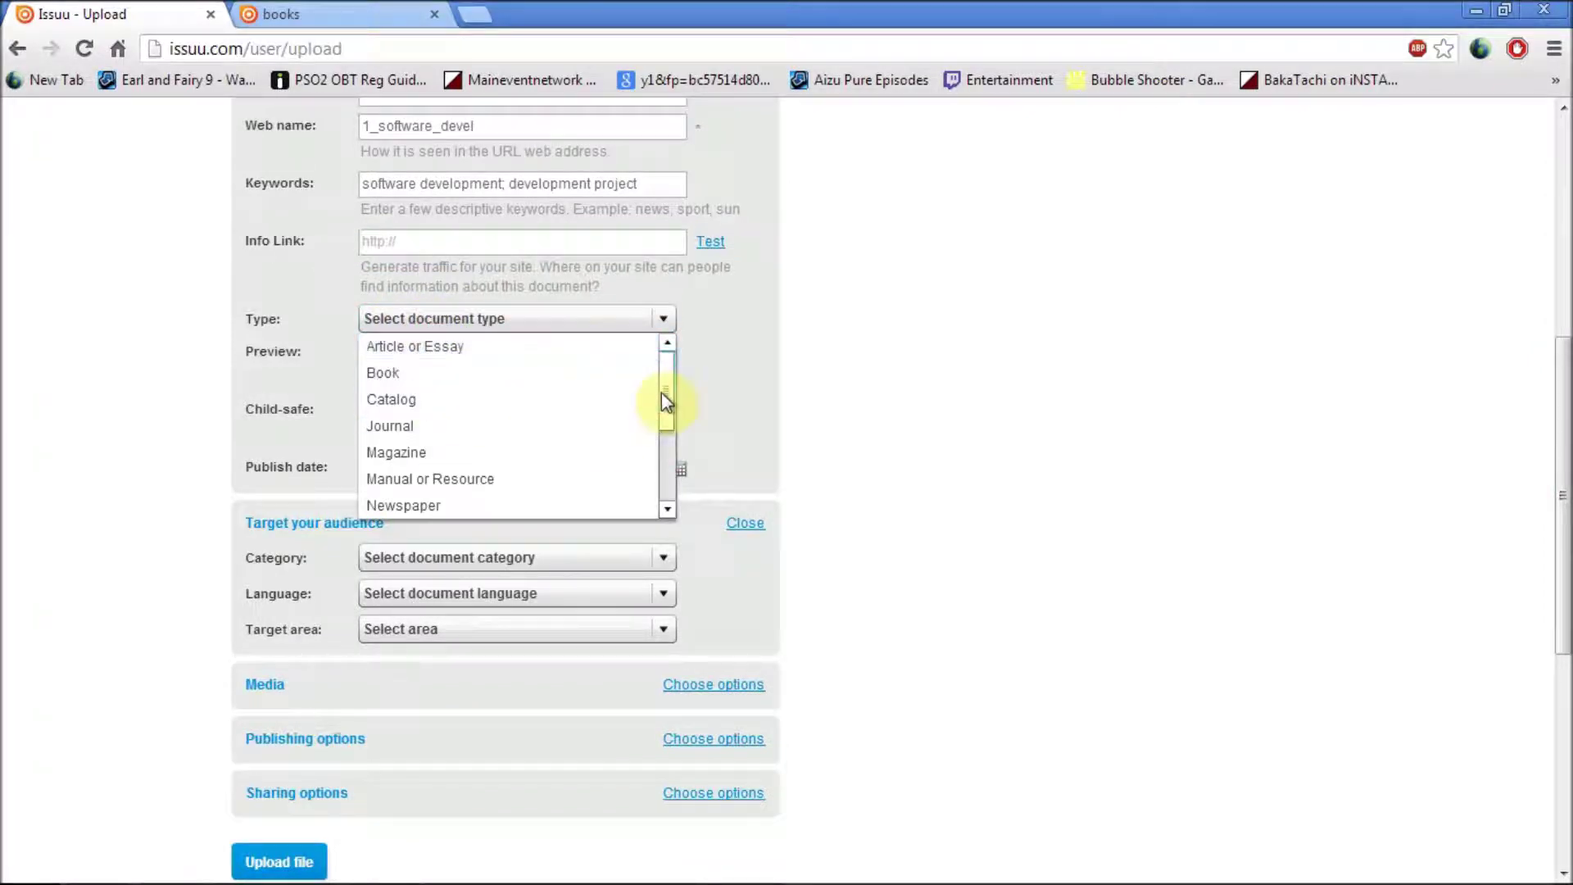
drag(664, 392, 667, 464)
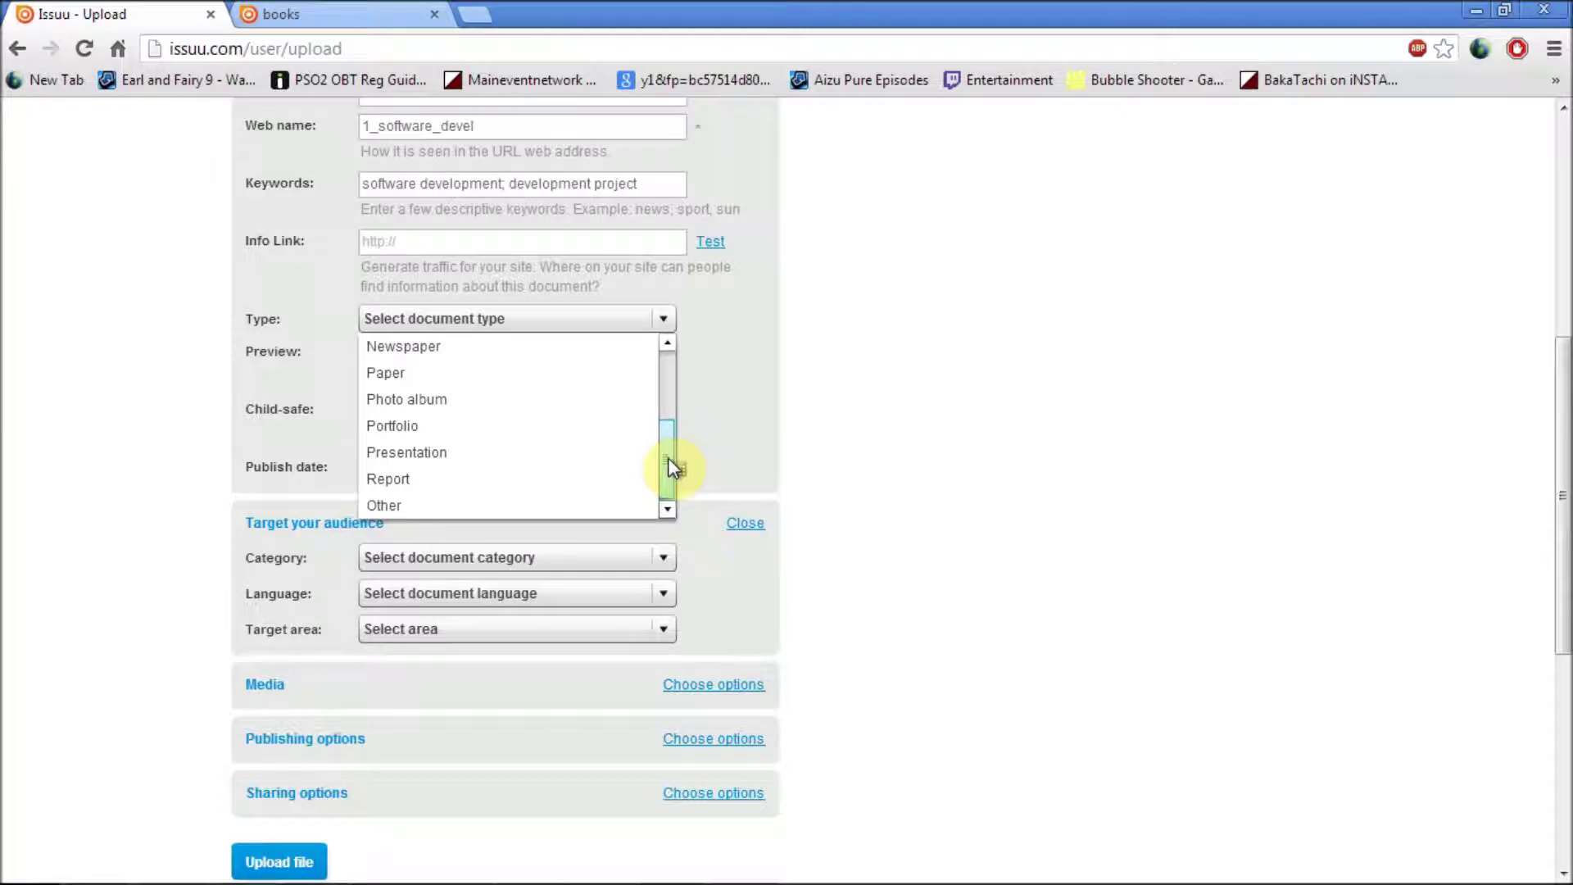
click(842, 421)
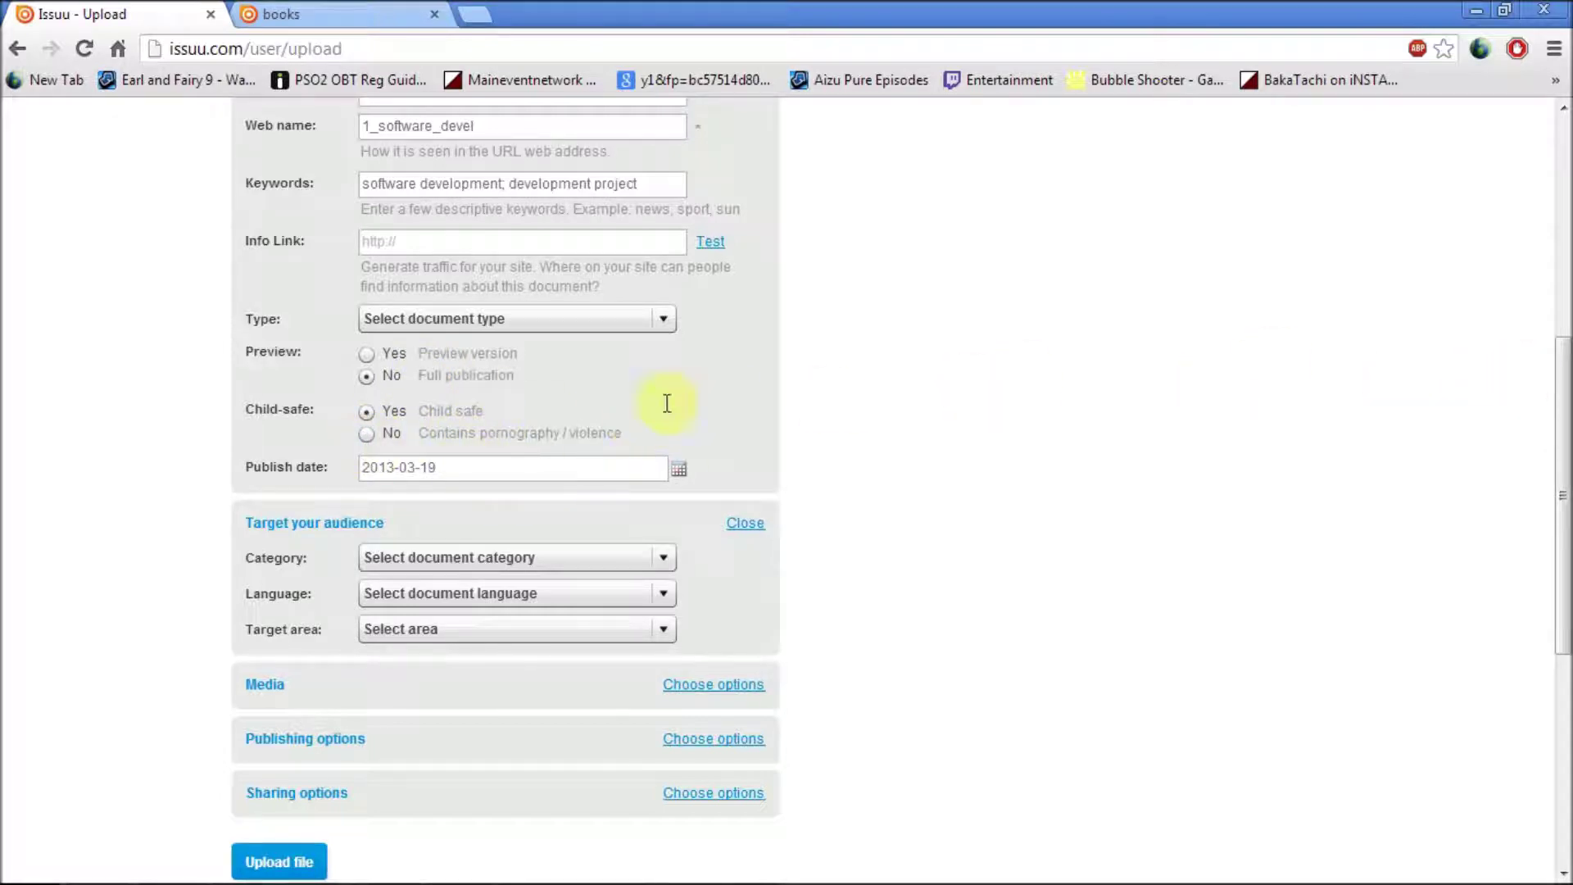
- Keep 19 March 2013 as the publish date in the calendar
click(685, 474)
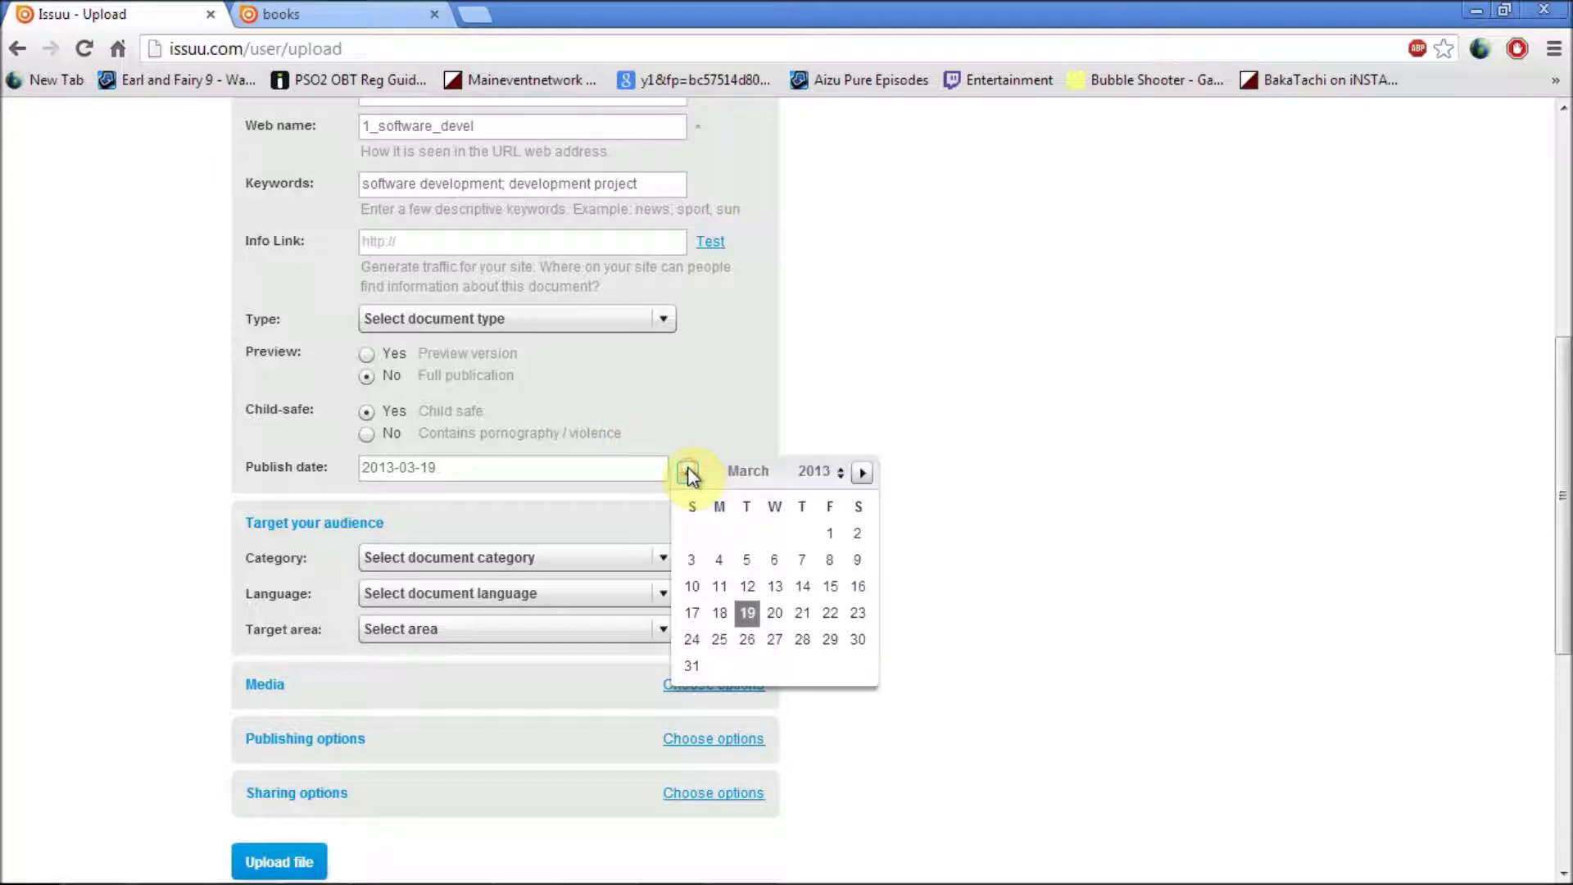
click(747, 613)
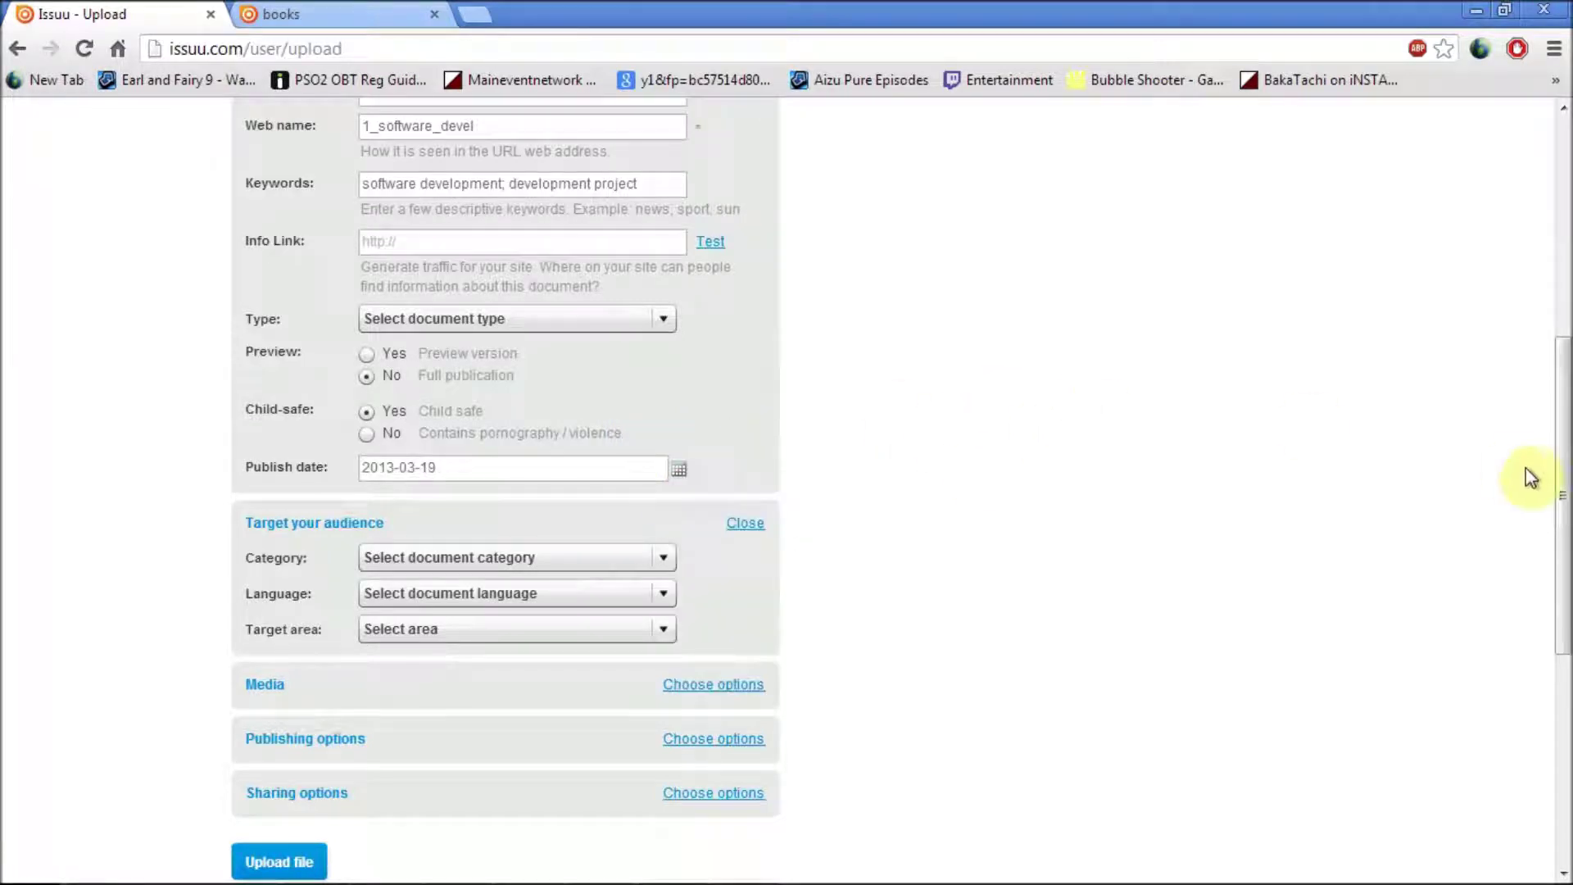
drag(1563, 497, 1559, 534)
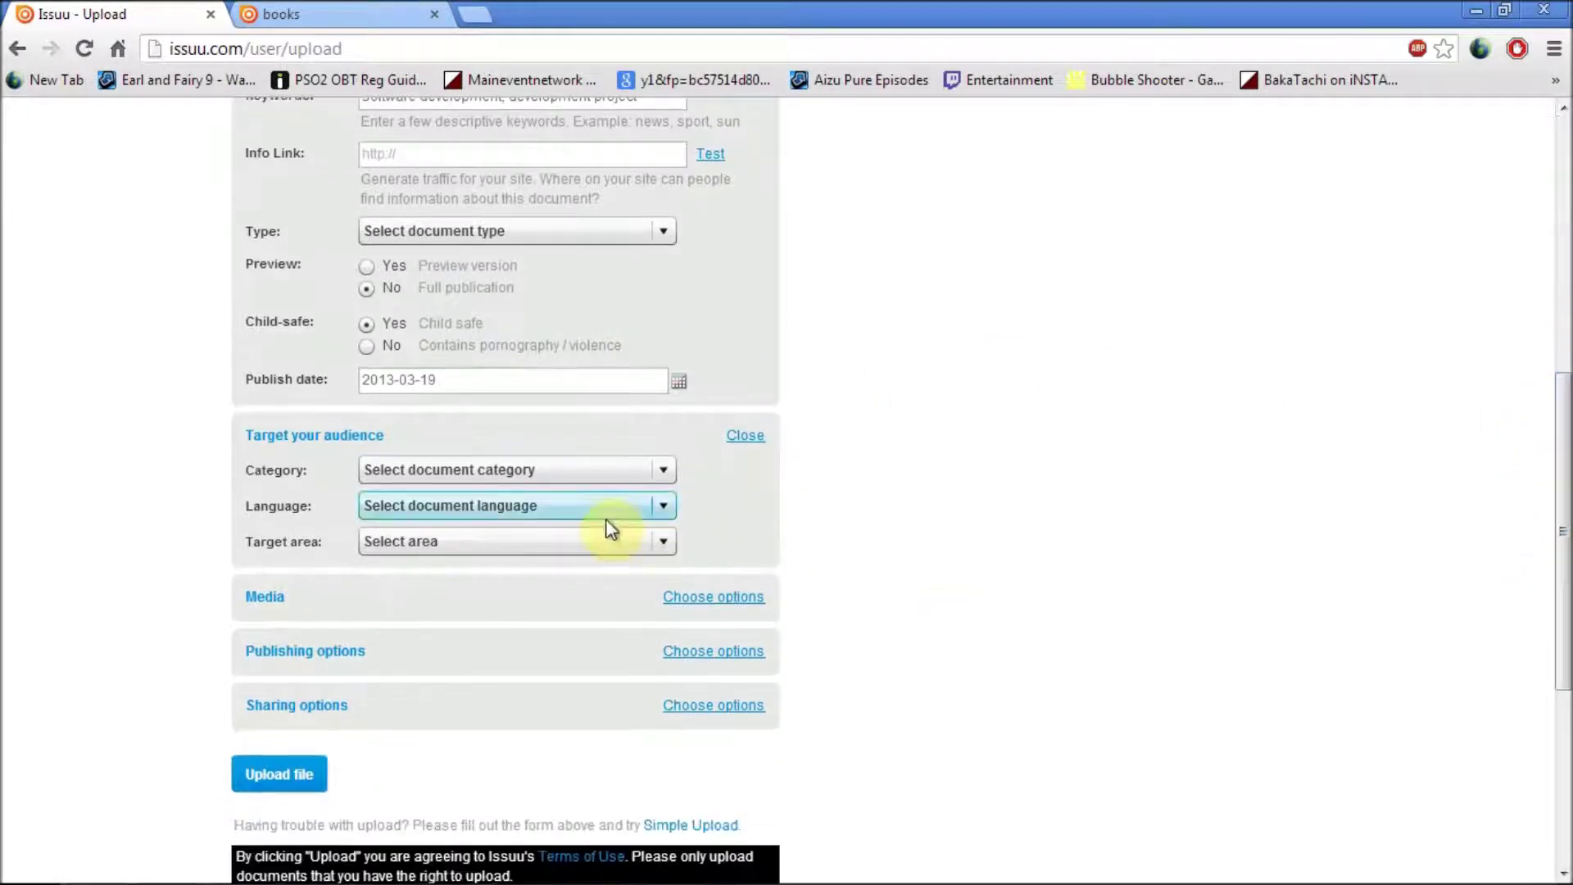
- Browse the Category, Language and Target area lists without choosing, then expand Media settings
click(503, 475)
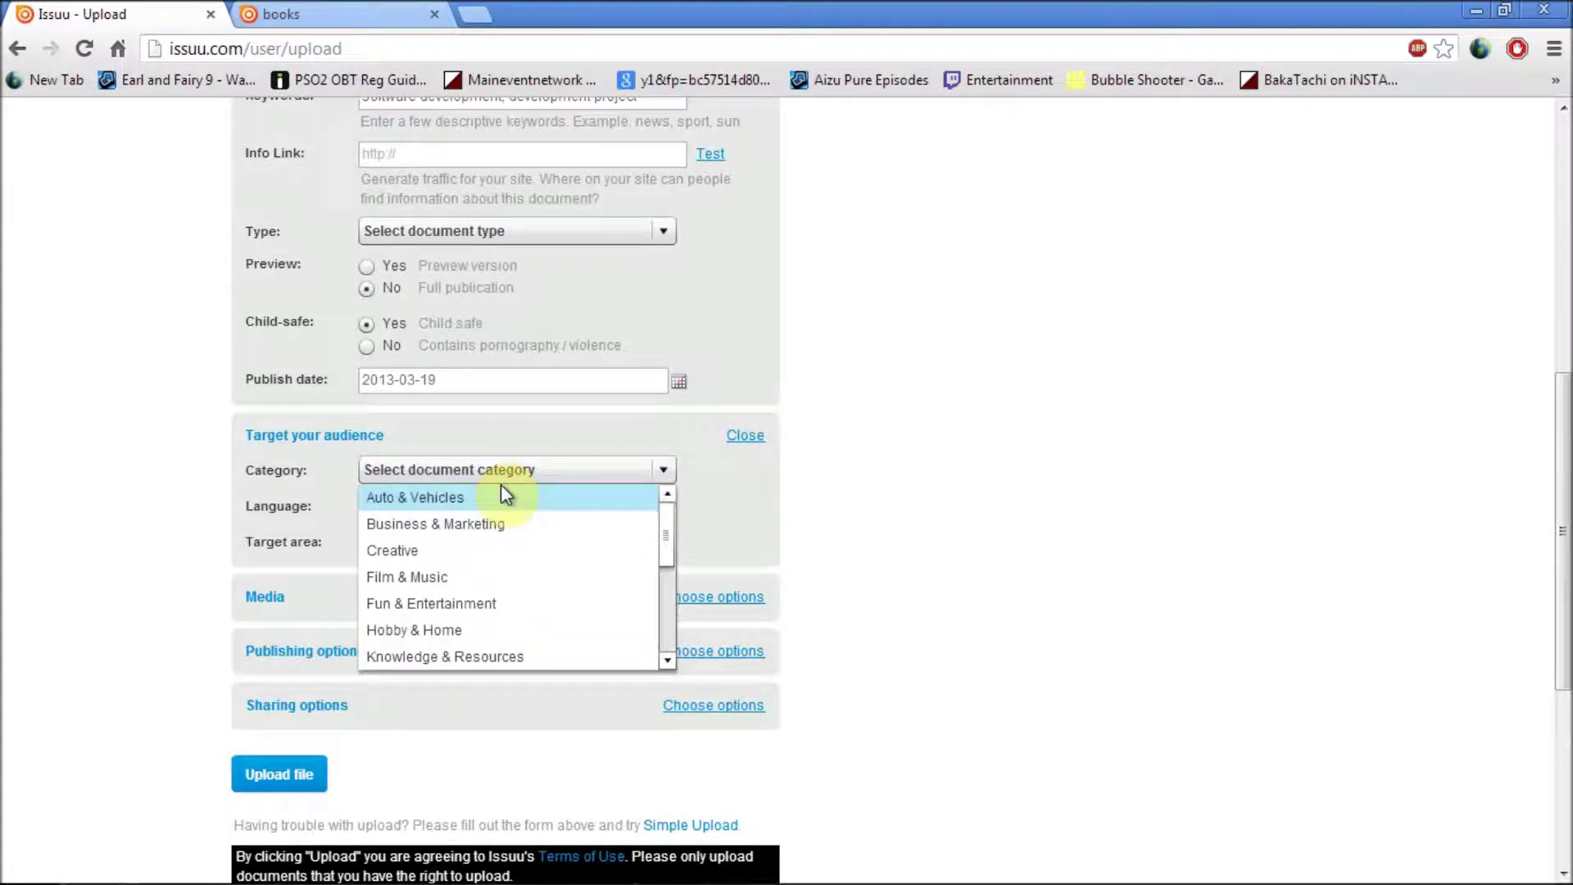
click(881, 516)
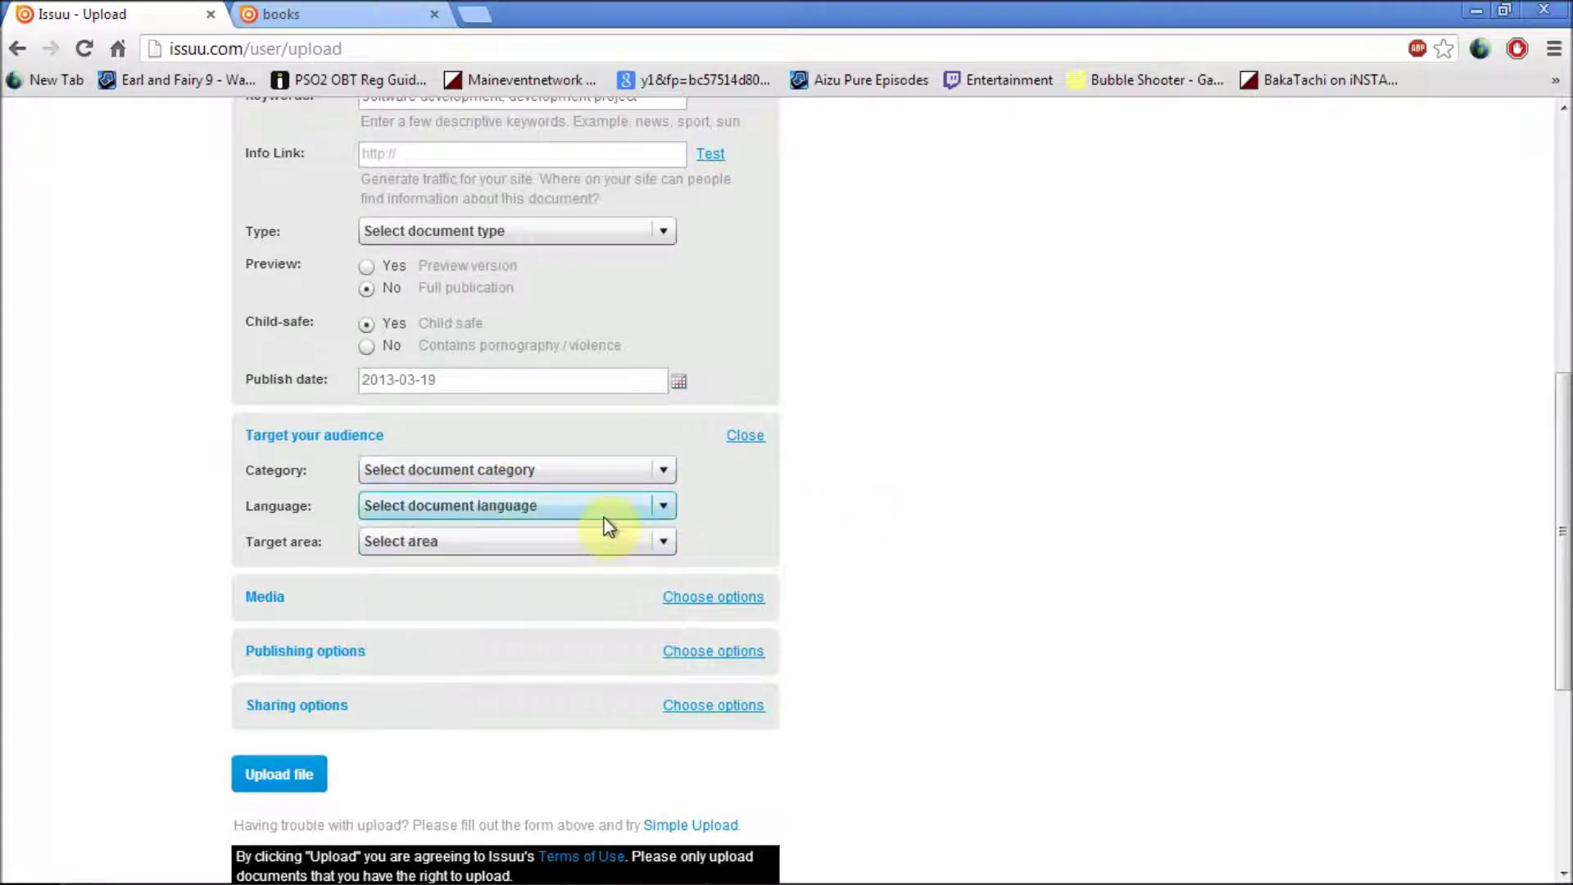
click(603, 507)
click(634, 513)
click(641, 547)
click(953, 493)
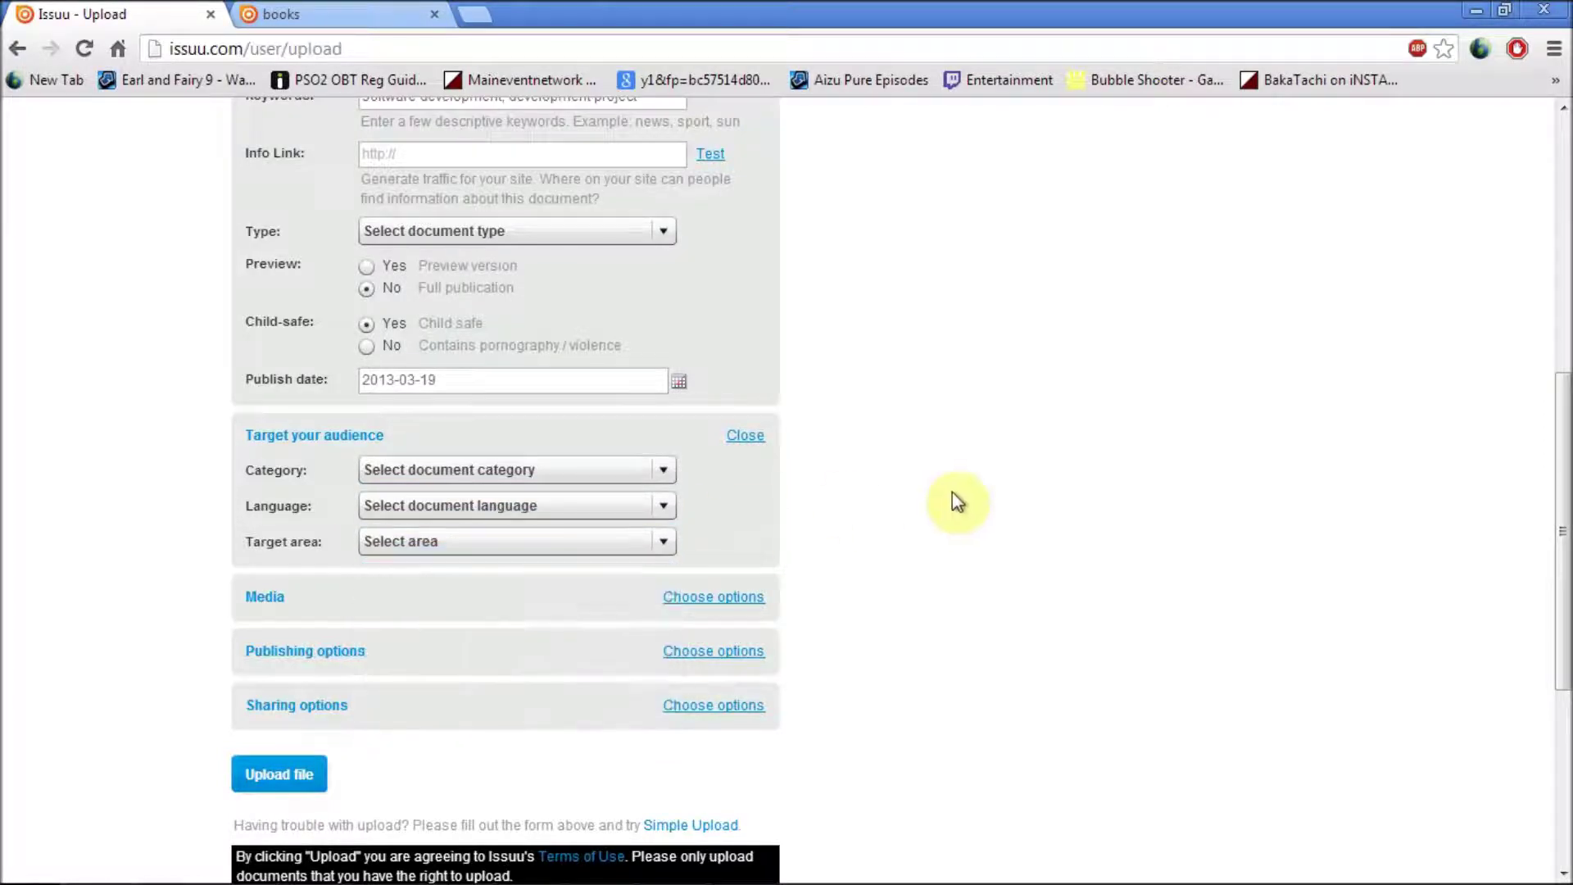
click(745, 599)
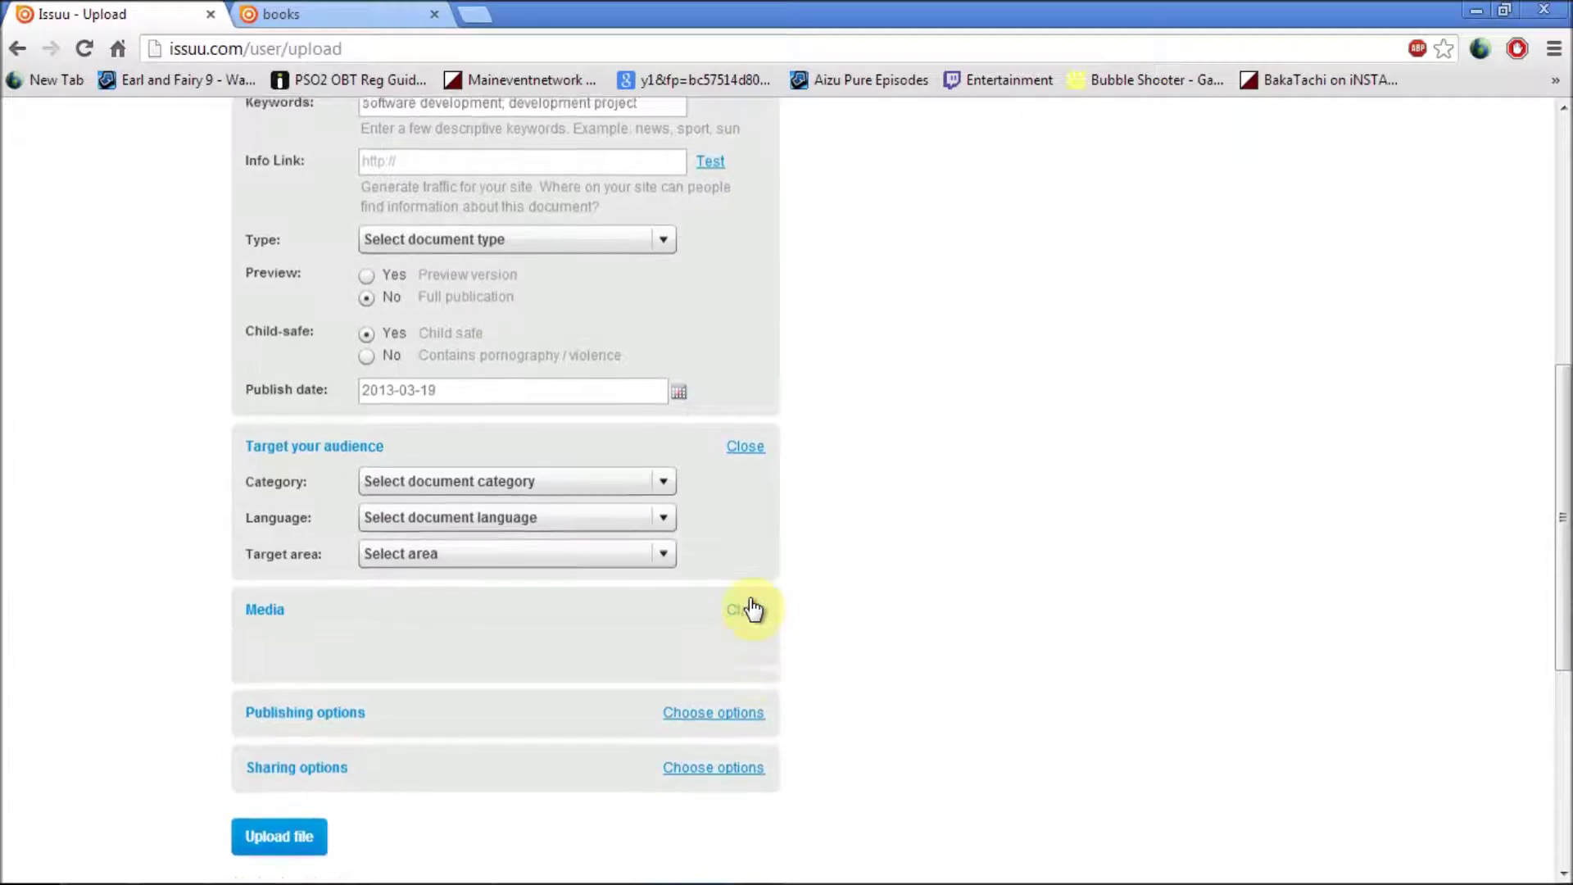
drag(1564, 416, 1567, 463)
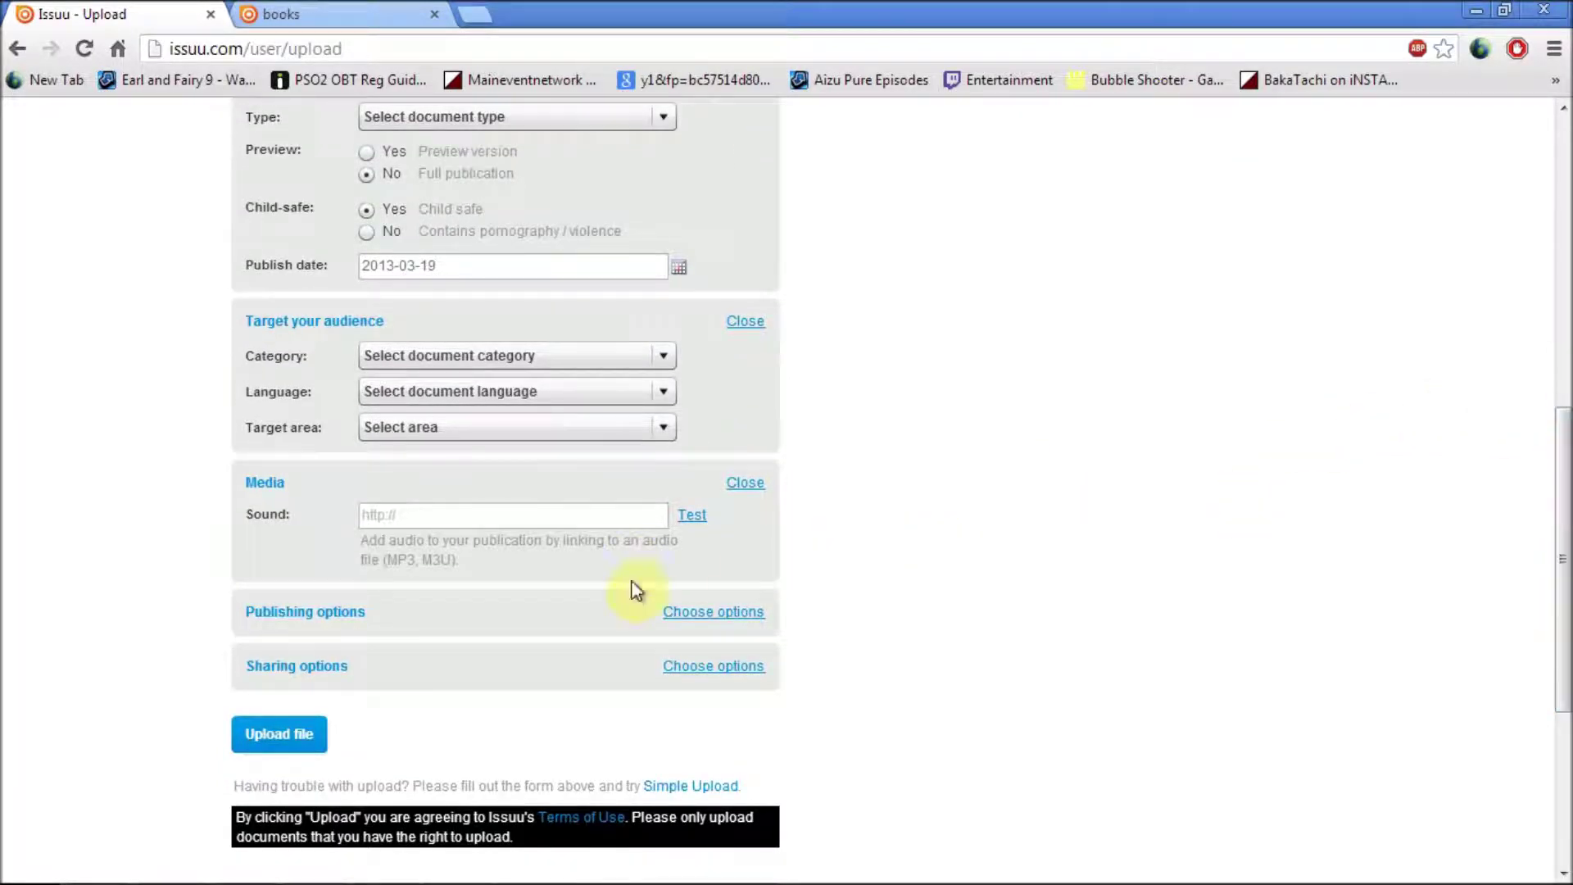
- Select Private under Publishing options, then expand the Sharing options section
click(710, 613)
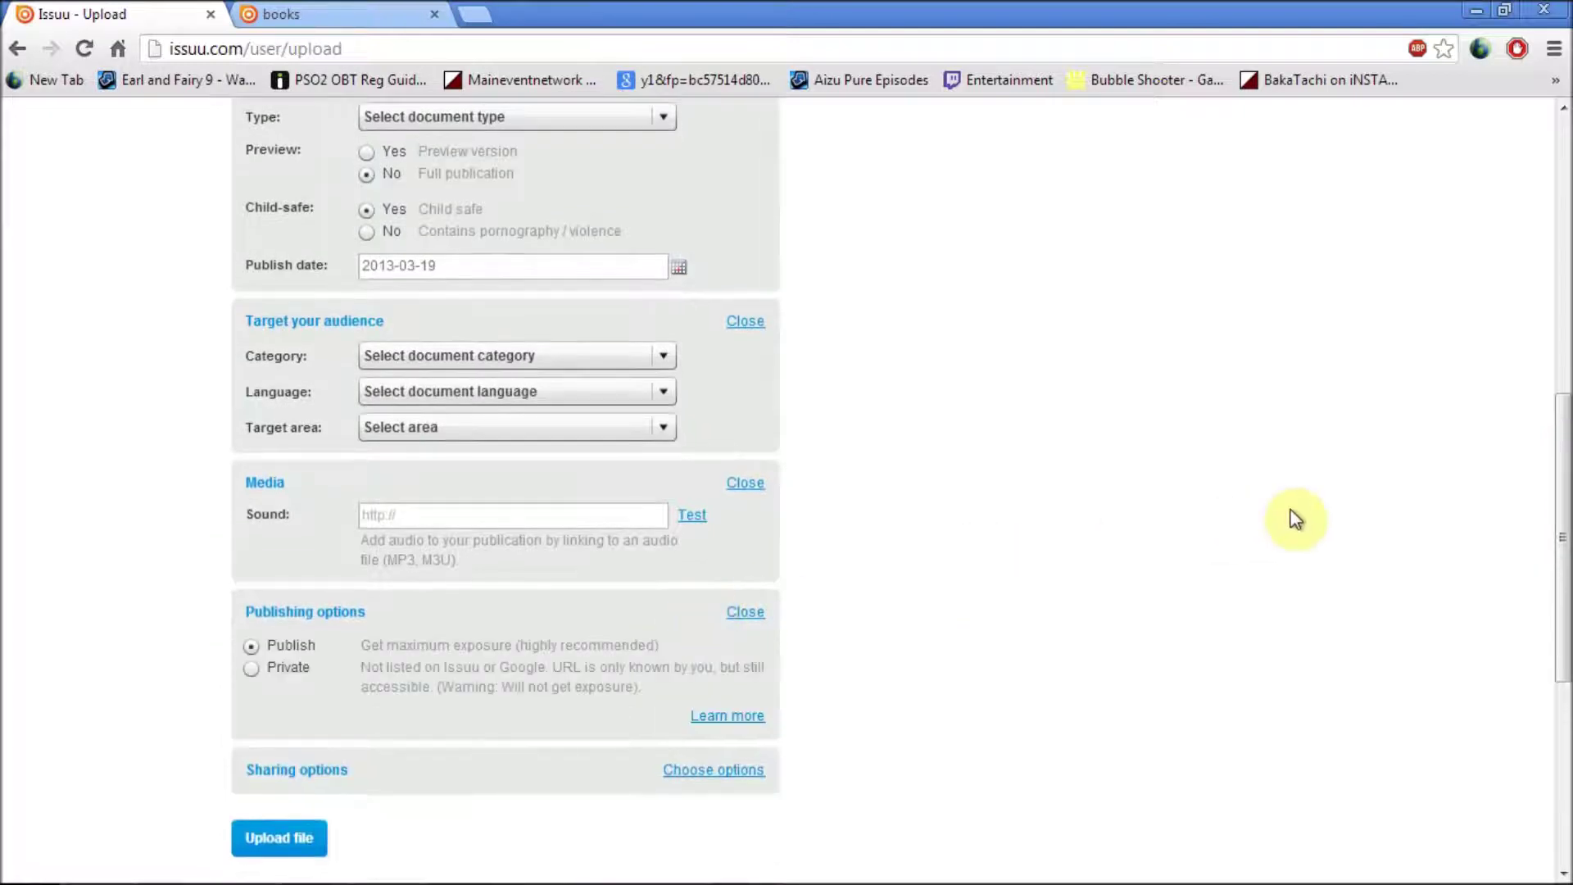
drag(1565, 475, 1566, 506)
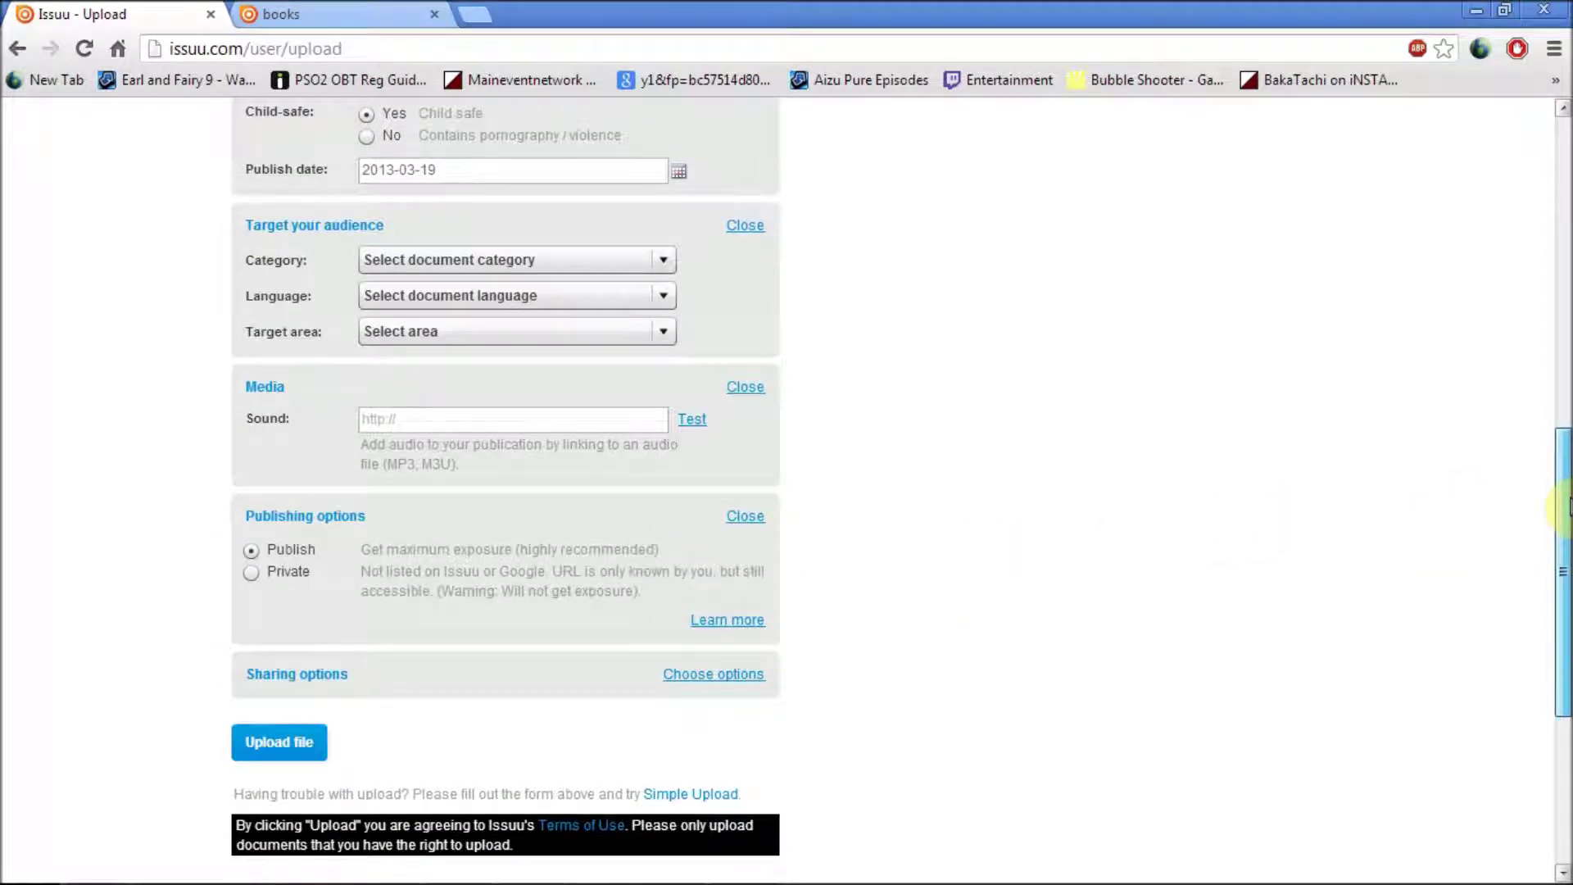
drag(1569, 507, 1568, 506)
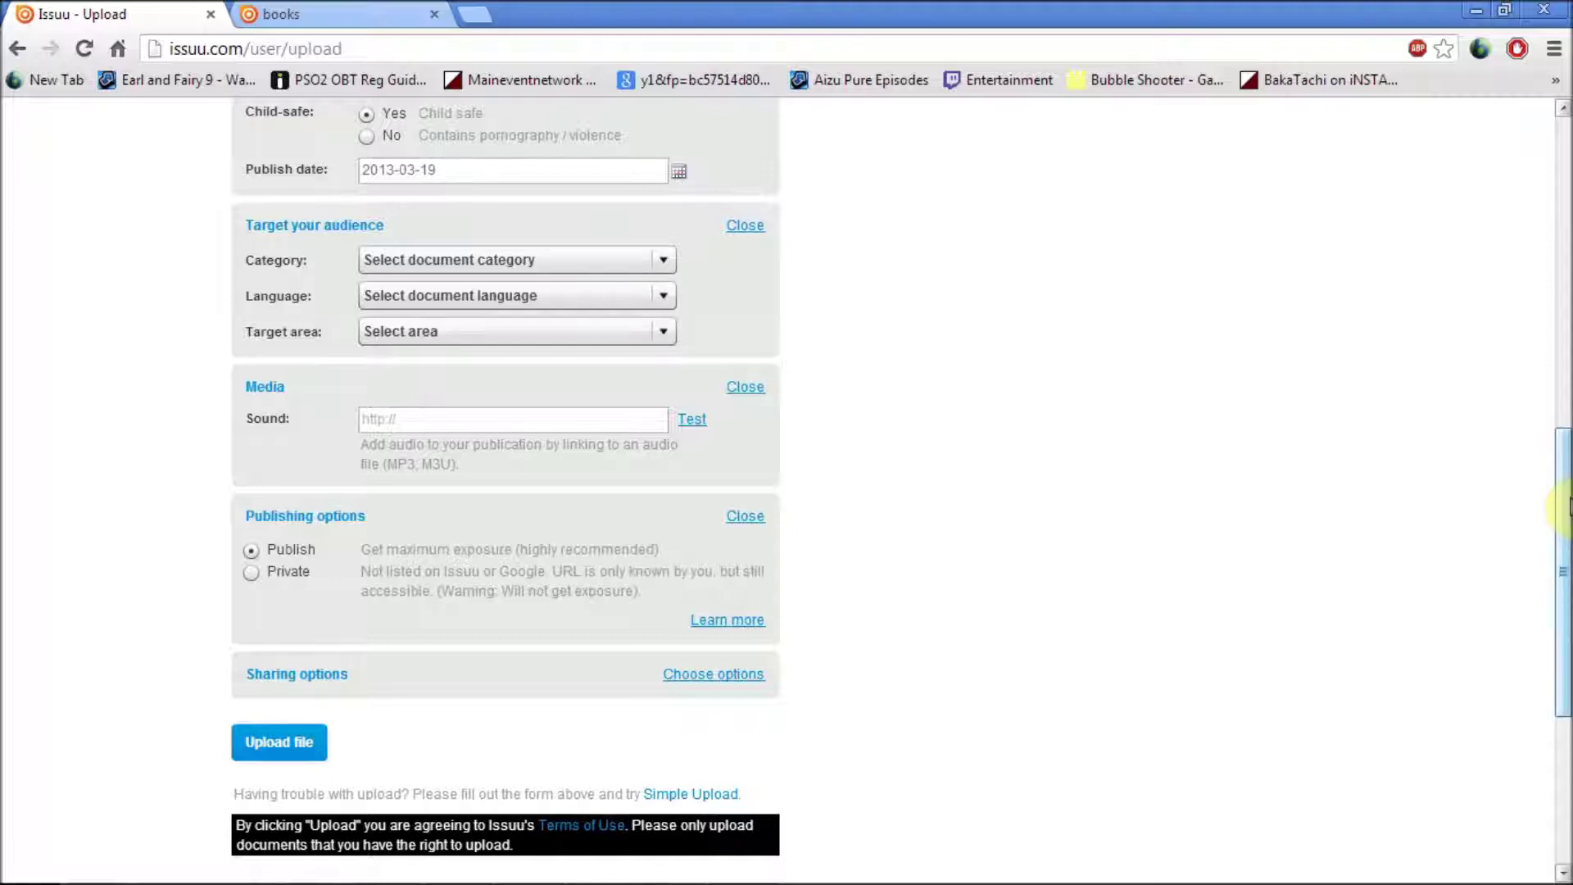
click(253, 573)
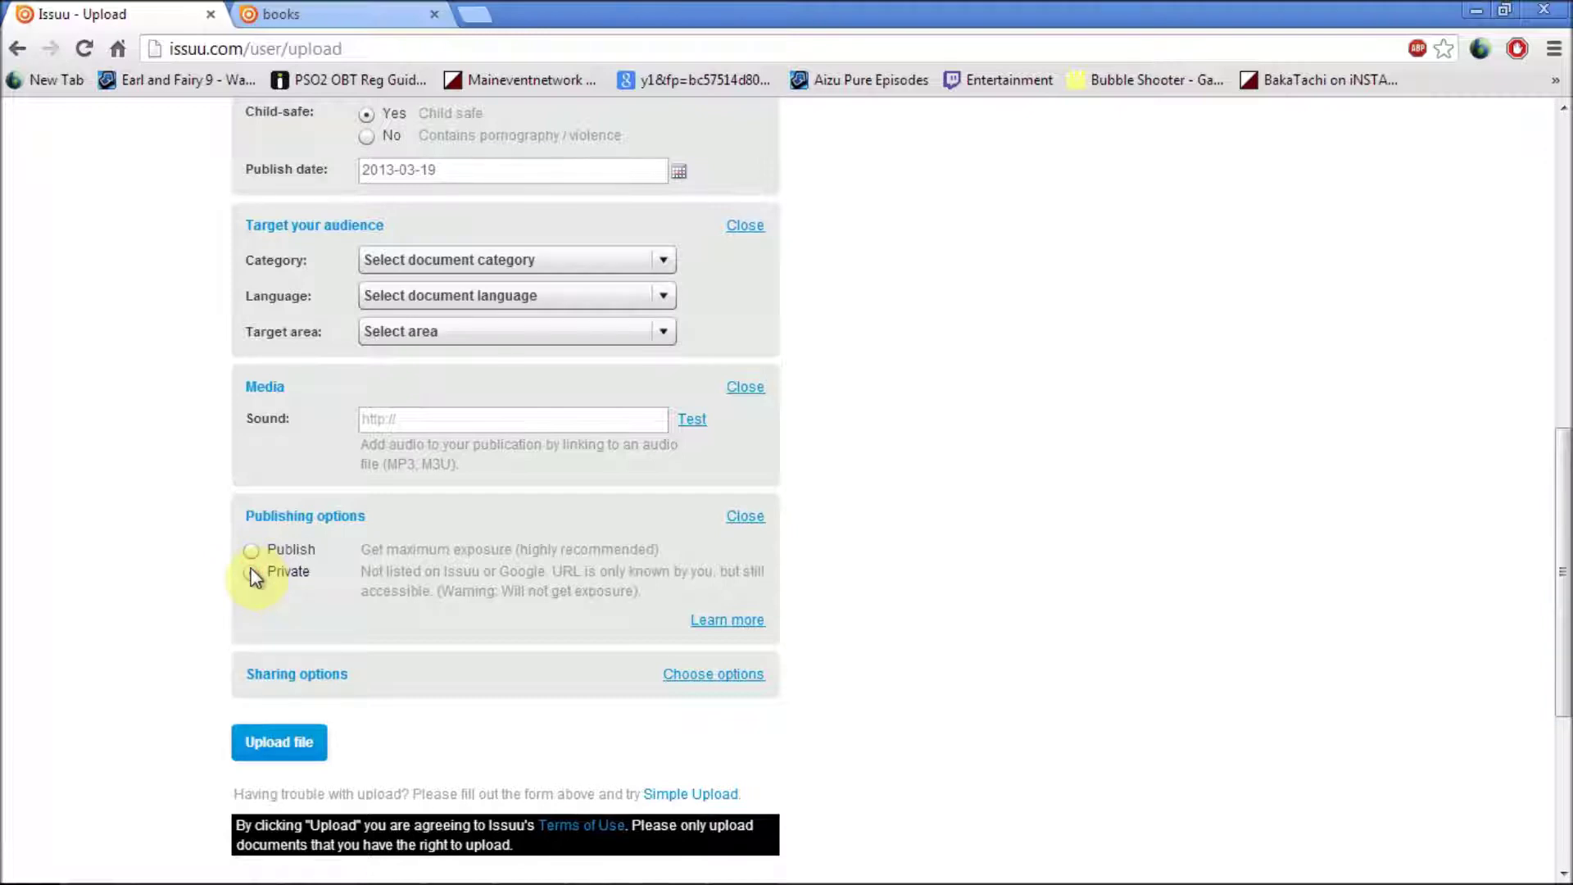
click(253, 573)
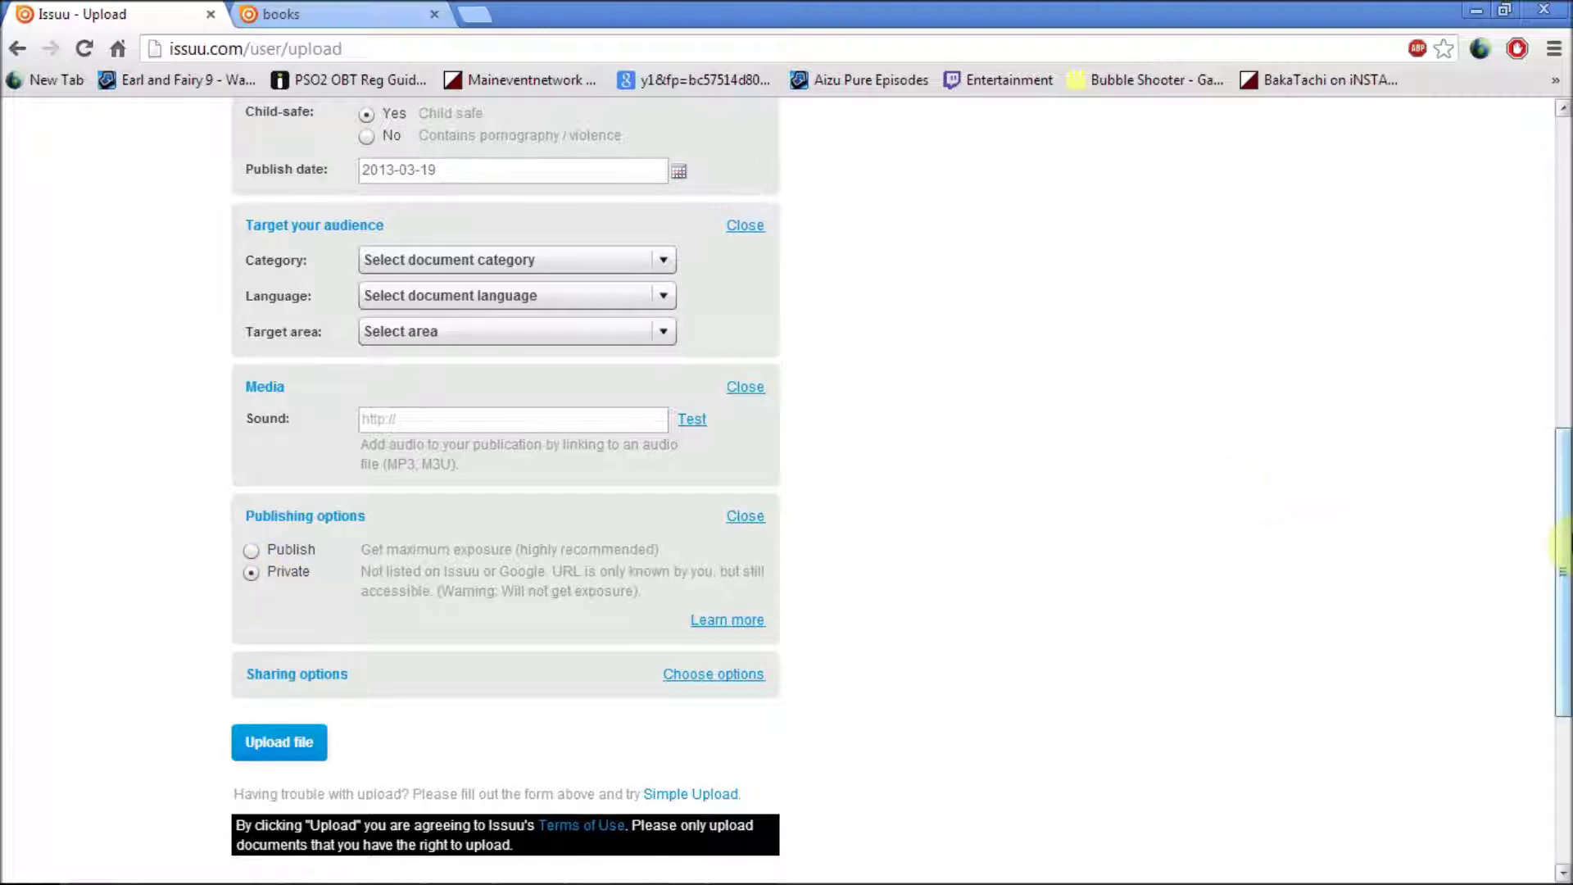
scroll(1561, 549, down, 1)
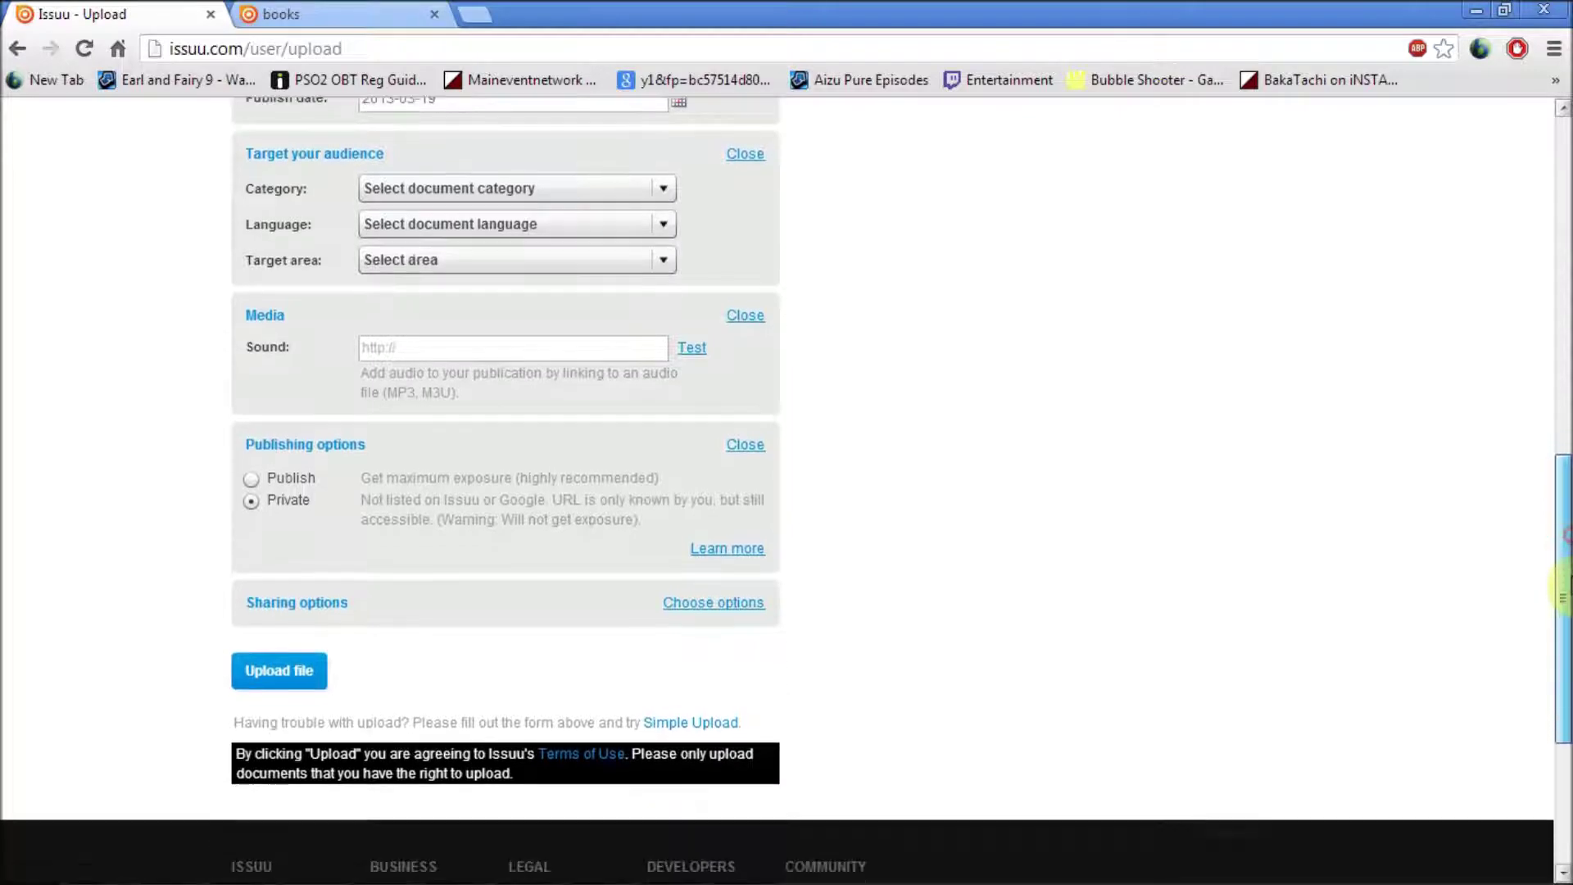
click(684, 578)
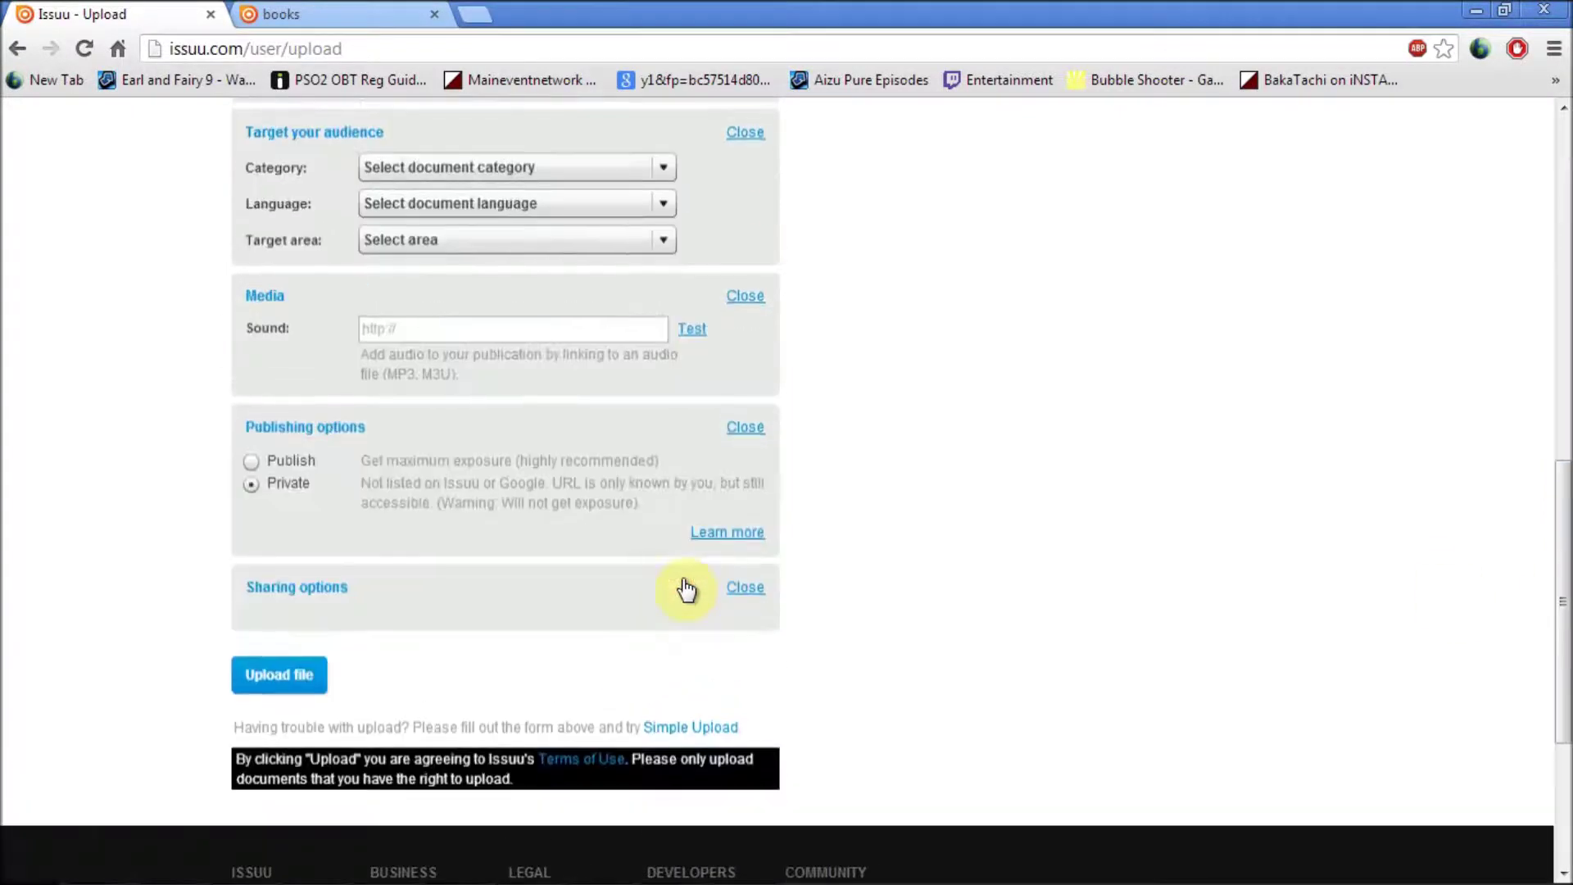
scroll(1540, 614, down, 2)
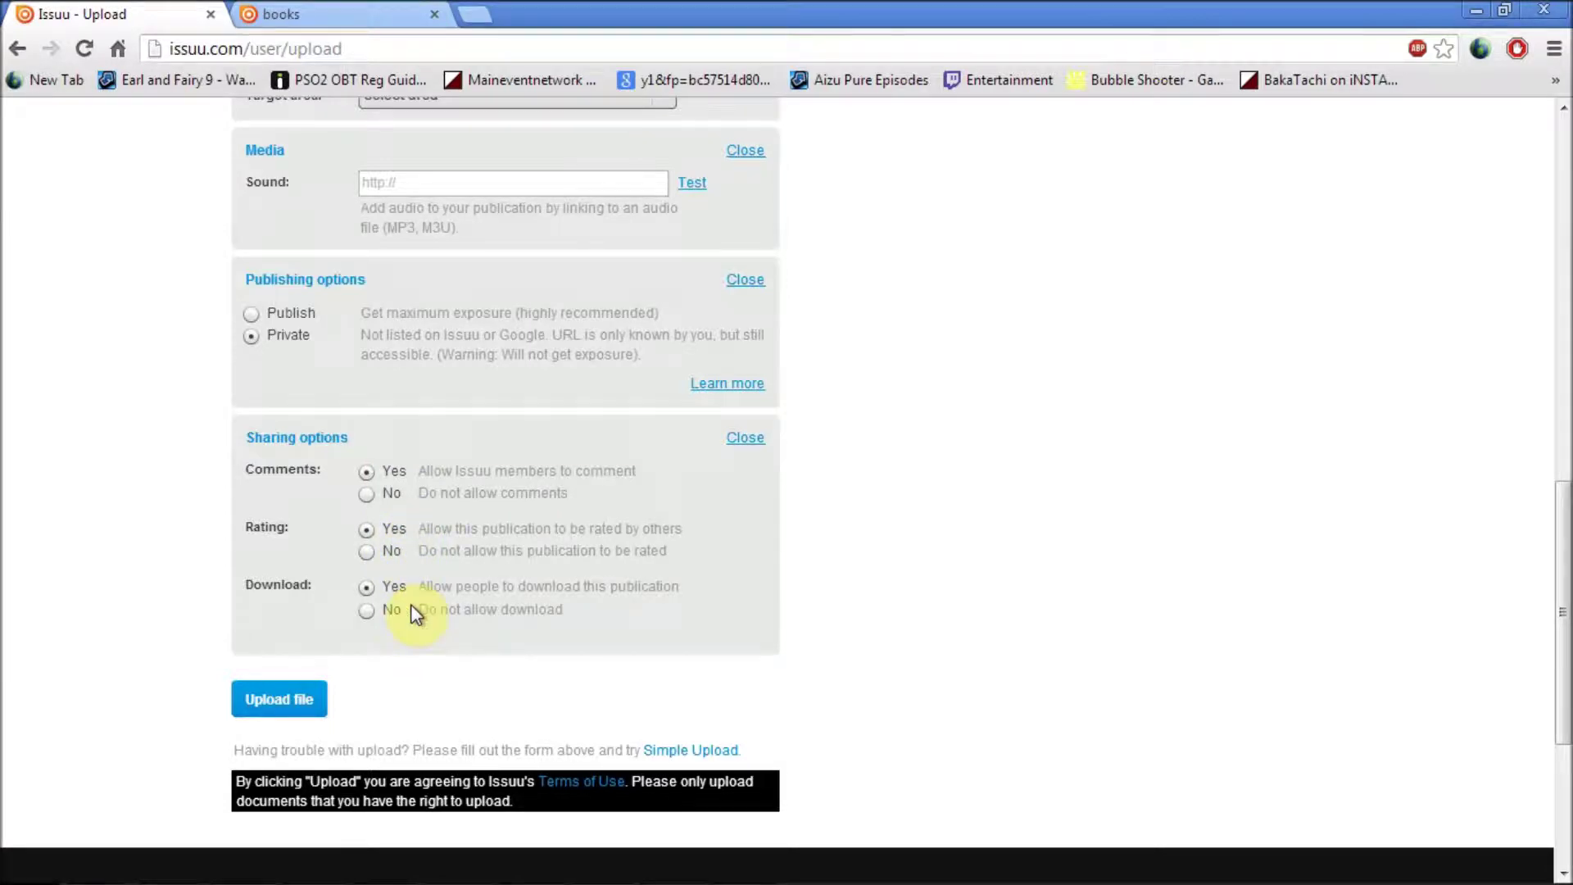
click(313, 715)
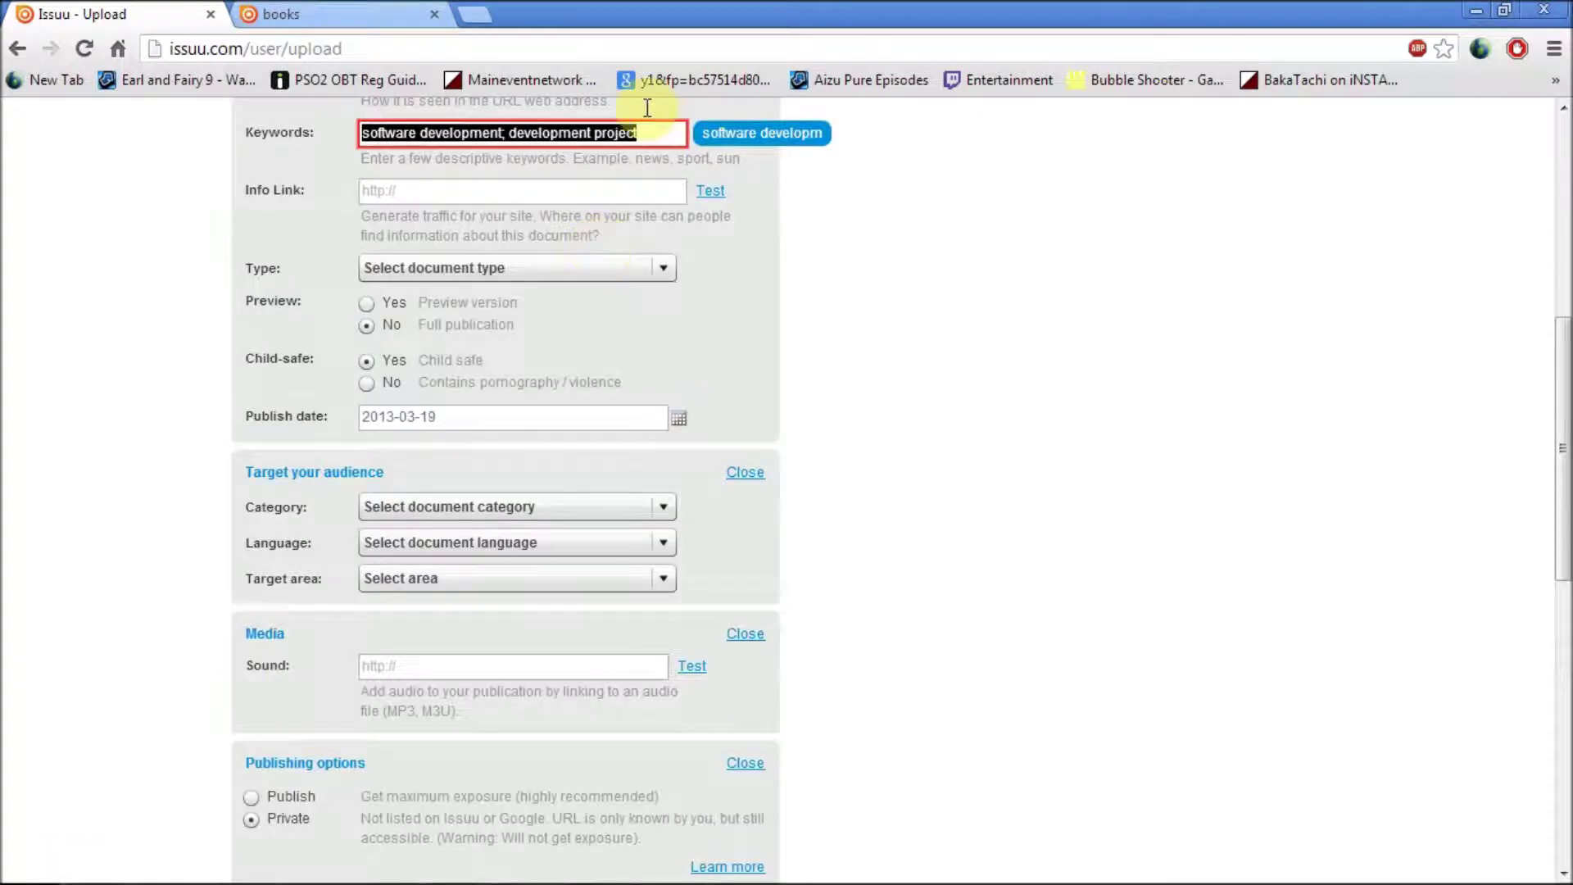
- Delete the 'development project' keyword, leaving 'software development', and resubmit the upload
click(656, 127)
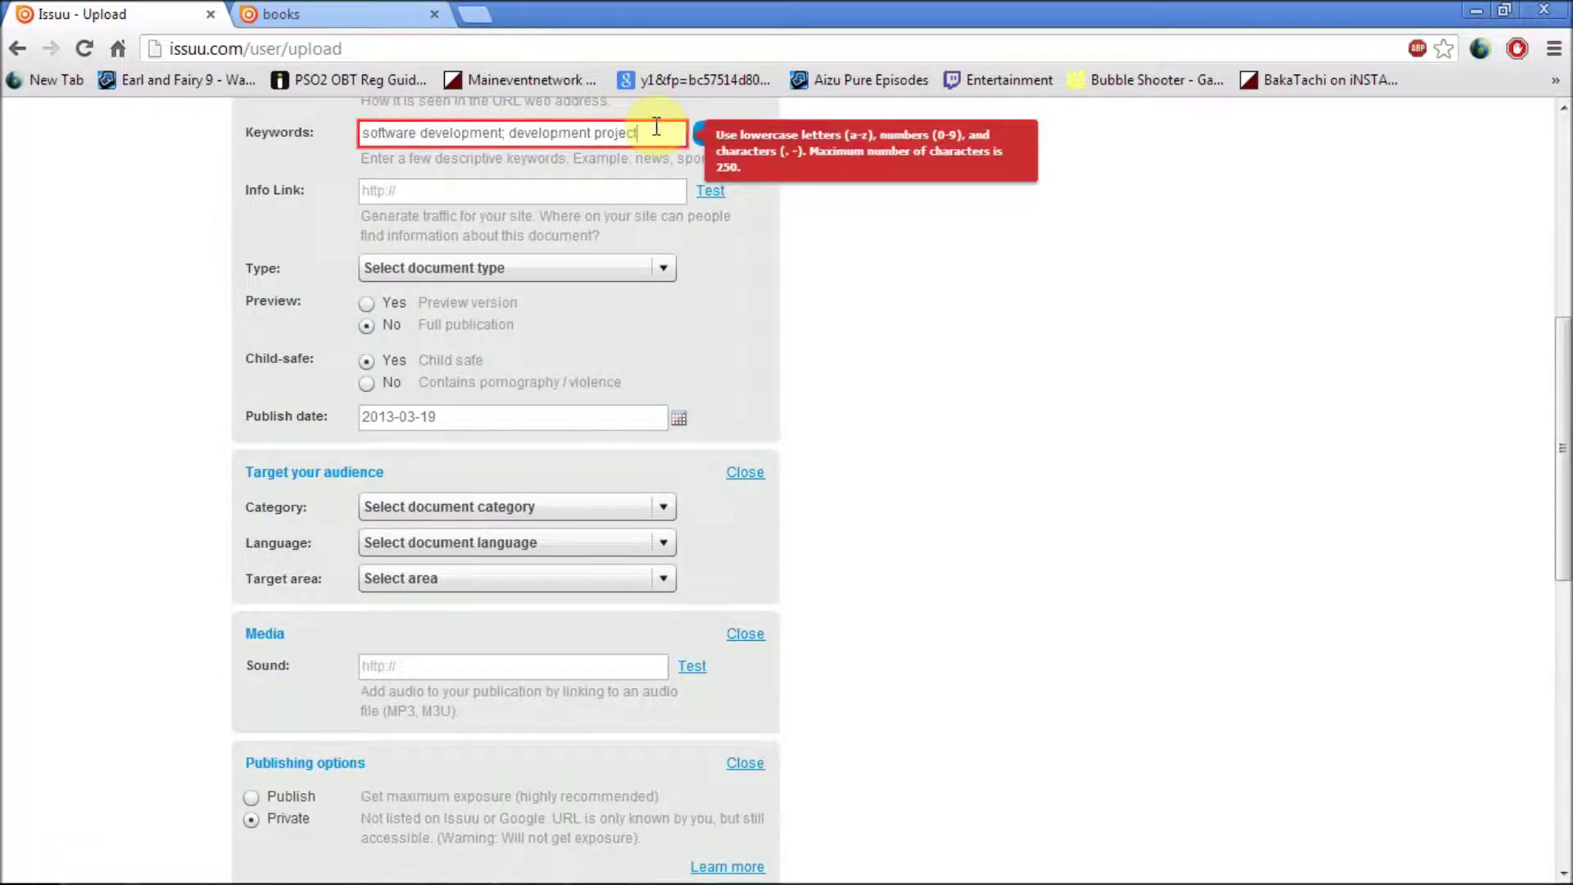
key(BackSpace)
key(BackSpace)
key(BackSpace)
key(BackSpace)
key(BackSpace)
key(BackSpace)
key(BackSpace)
key(BackSpace)
key(BackSpace)
key(BackSpace)
key(BackSpace)
key(BackSpace)
key(BackSpace)
key(BackSpace)
key(BackSpace)
key(BackSpace)
key(BackSpace)
key(BackSpace)
key(BackSpace)
key(BackSpace)
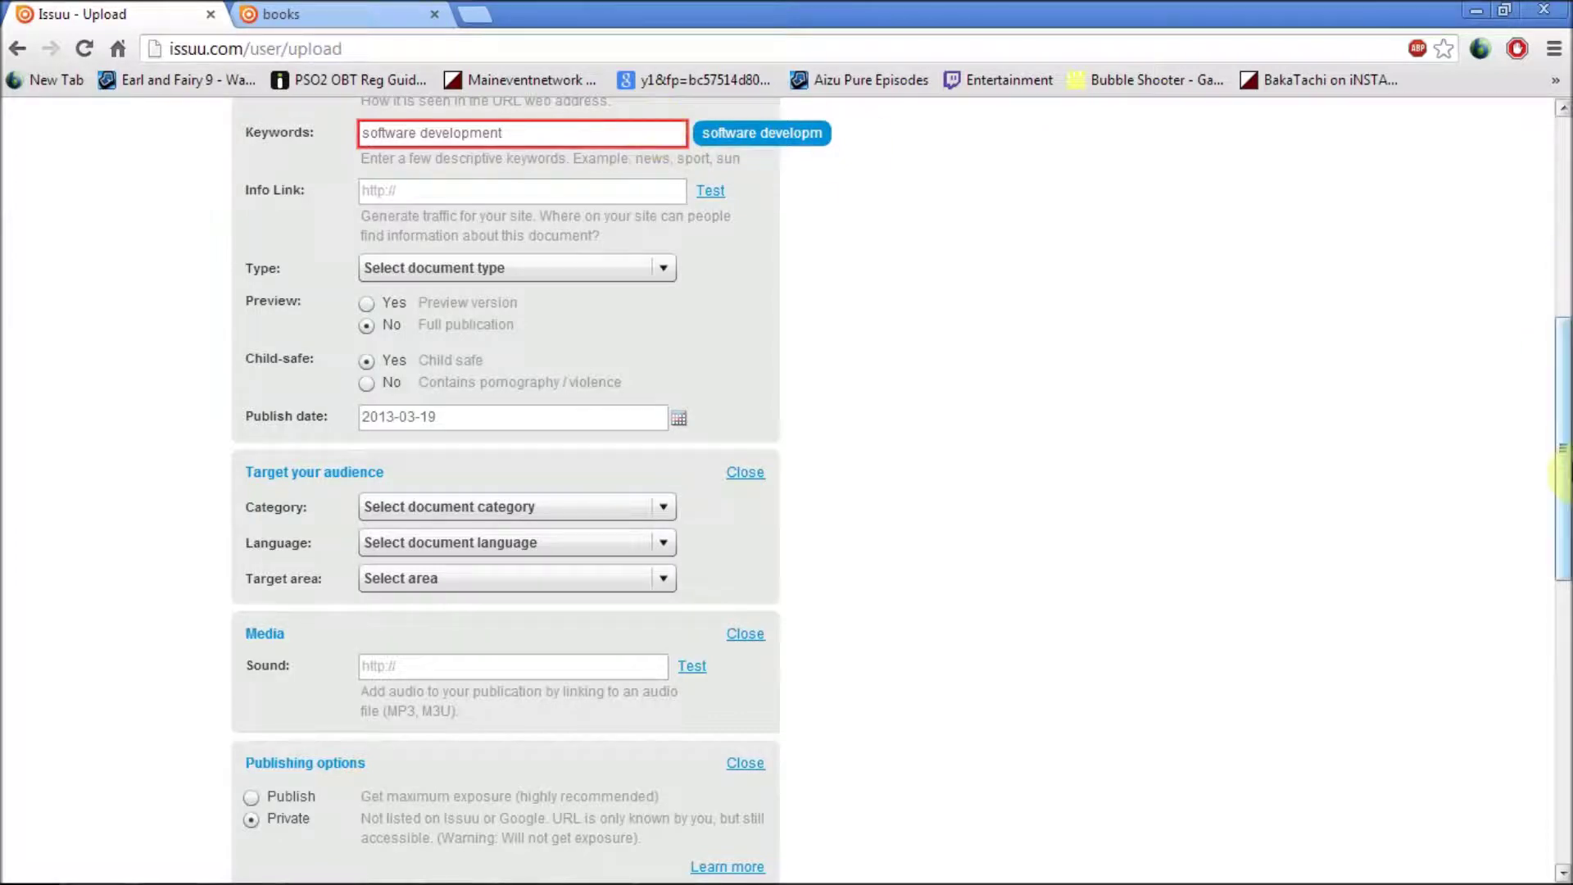
scroll(1563, 583, down, 5)
scroll(1563, 583, down, 1)
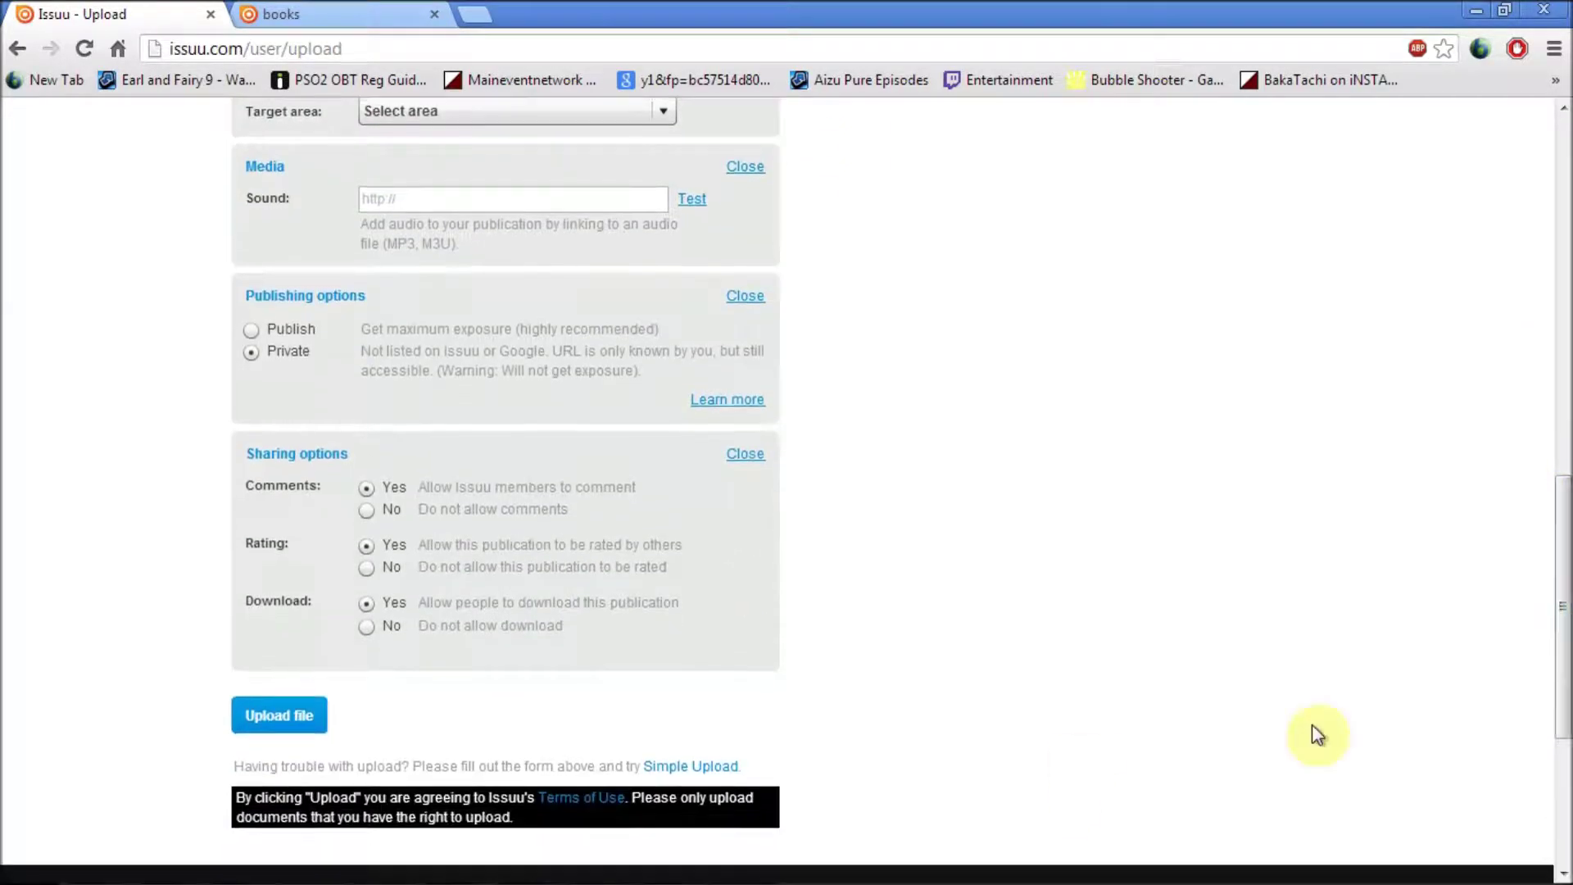
click(299, 717)
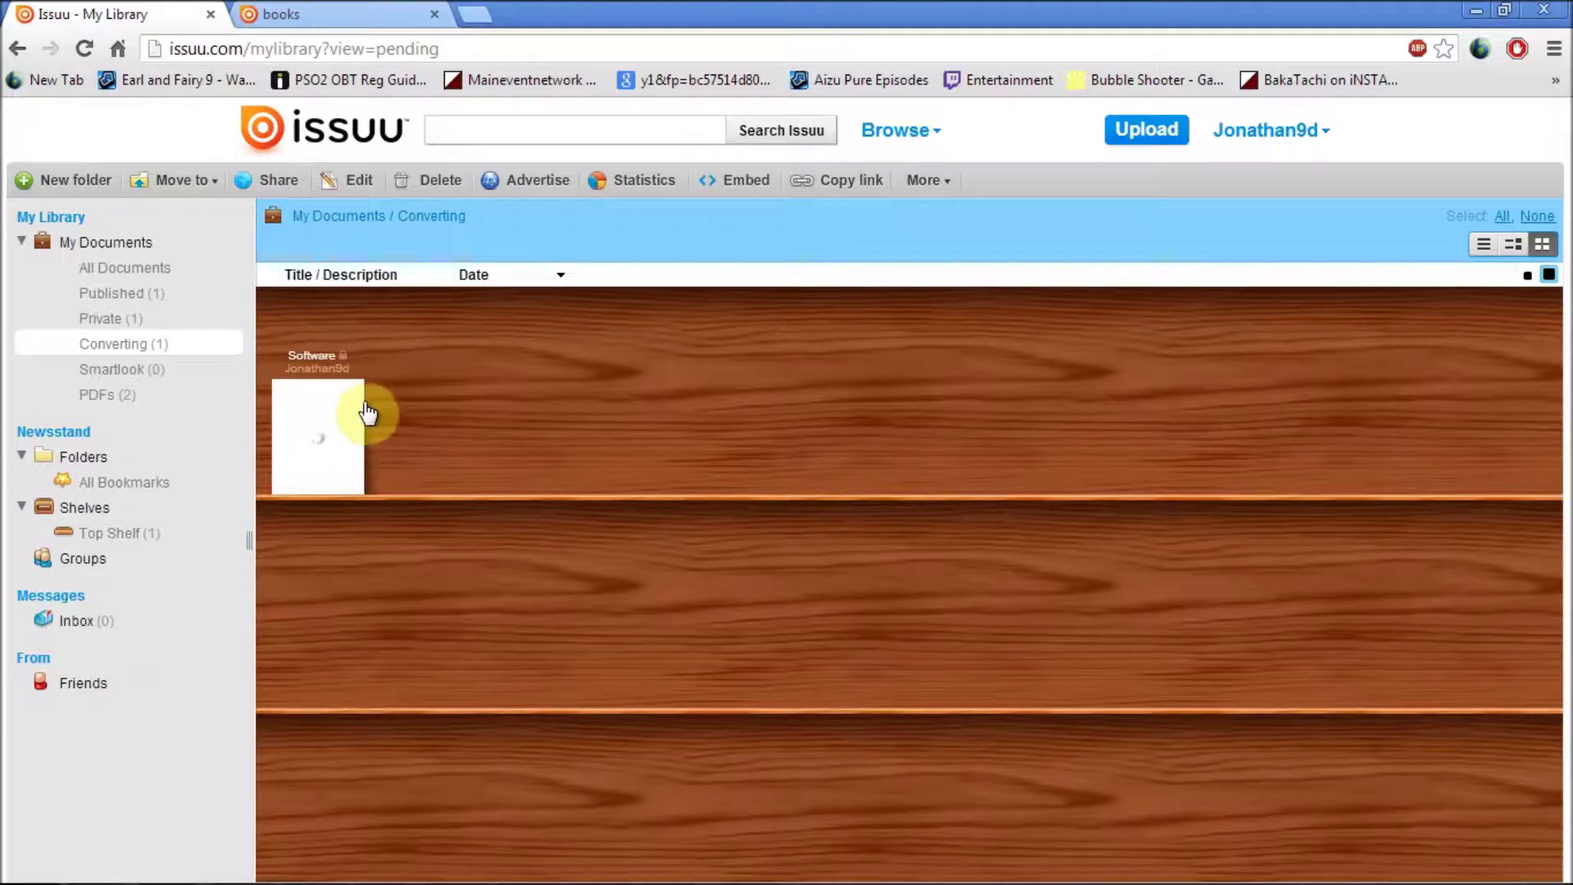
- Wait in My Library until the Software document finishes converting
click(345, 365)
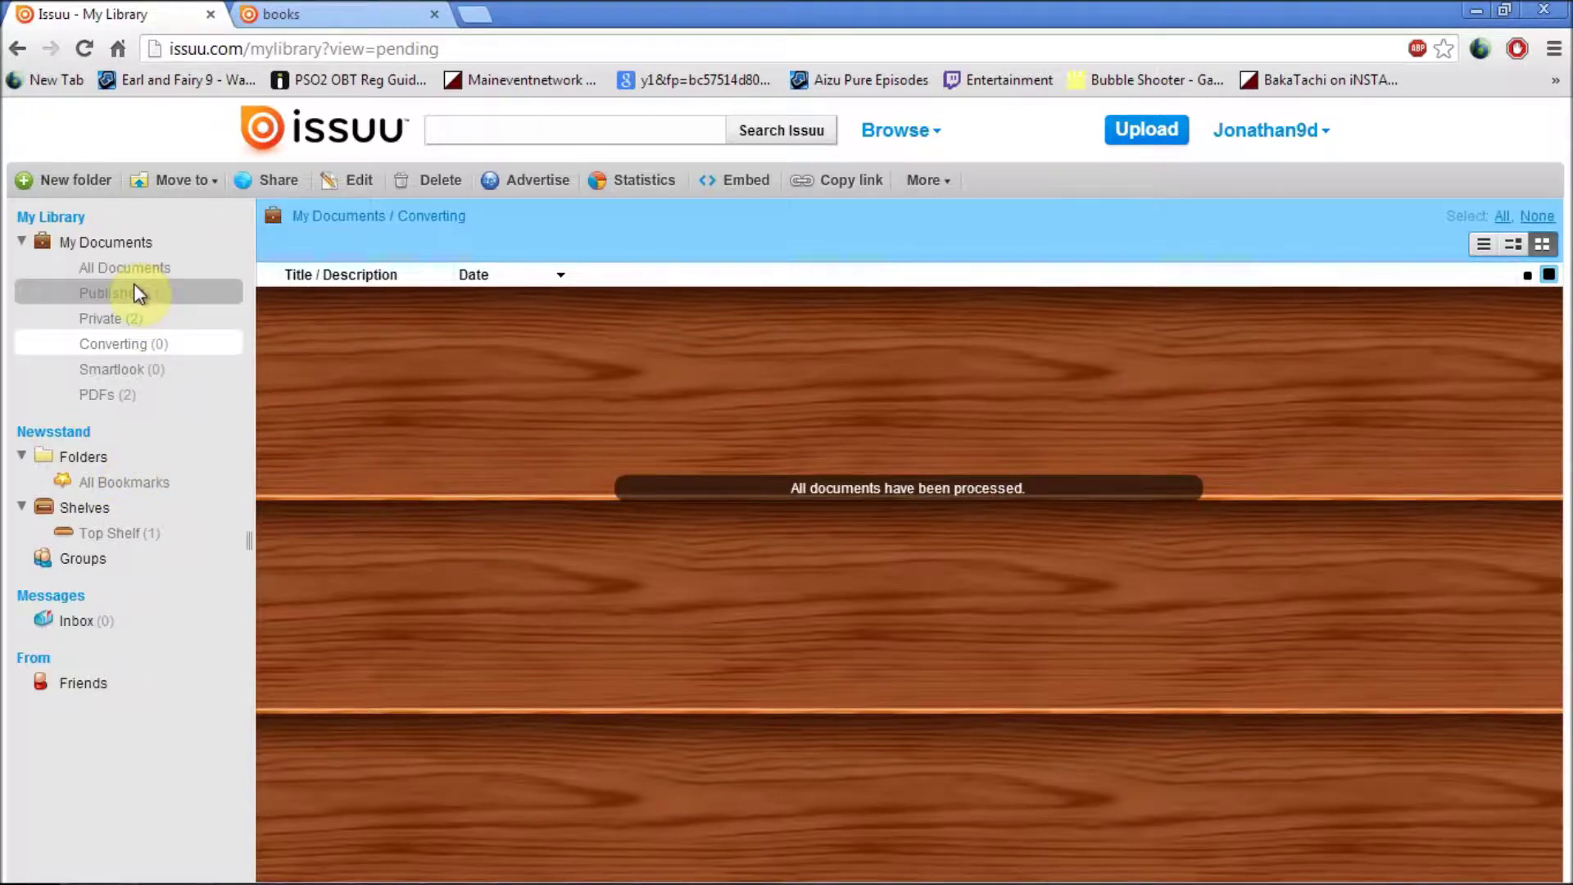
- Open the Software document from PDFs (3) in a new tab, then return to My Library
click(130, 395)
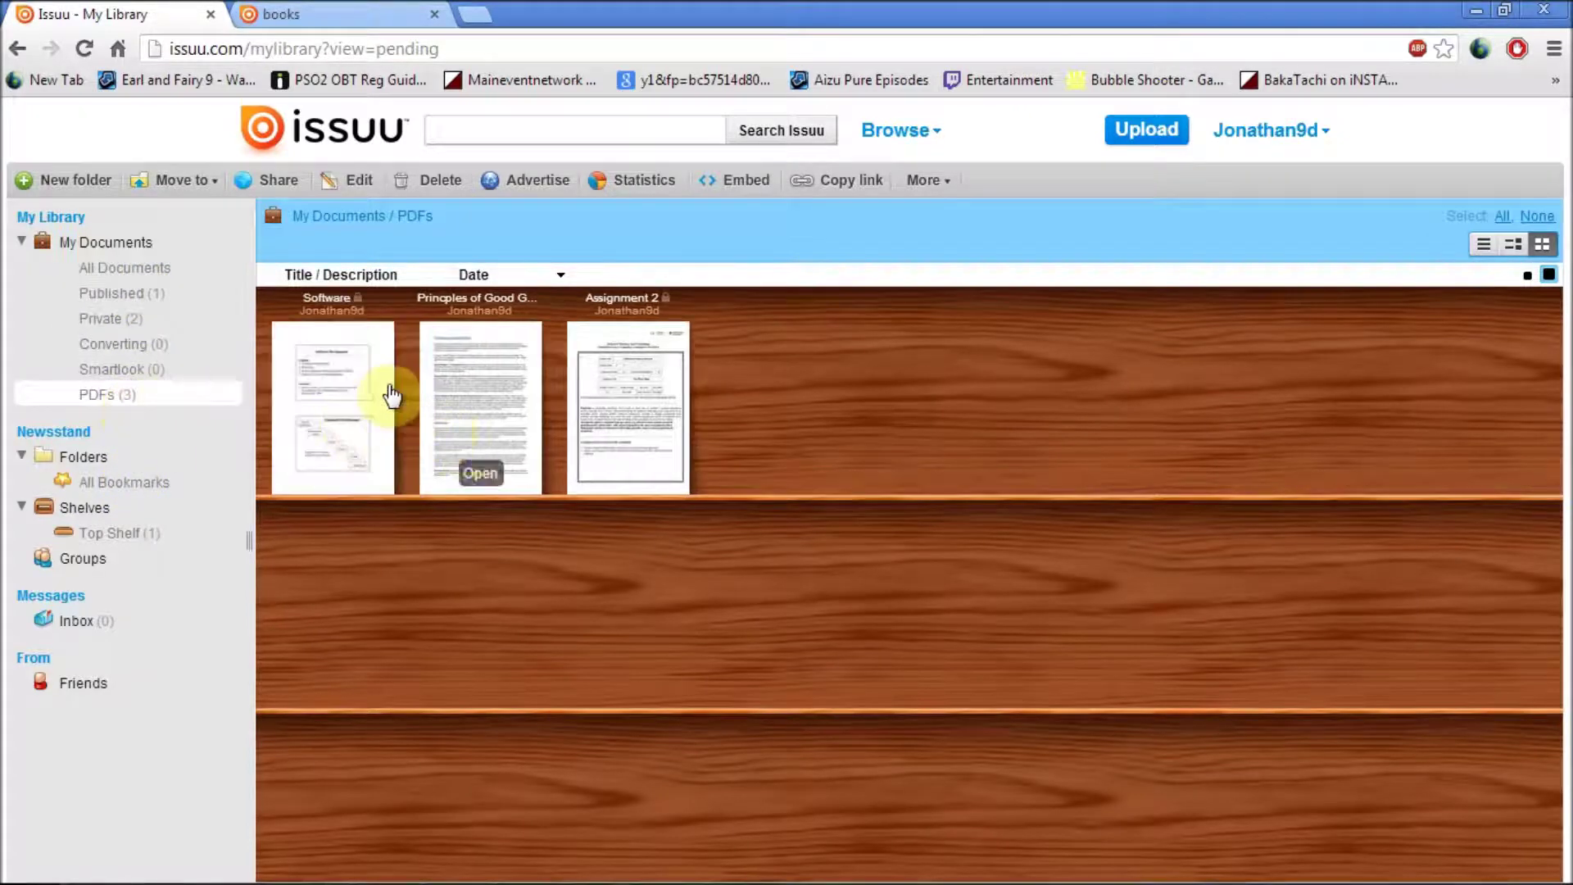
click(339, 471)
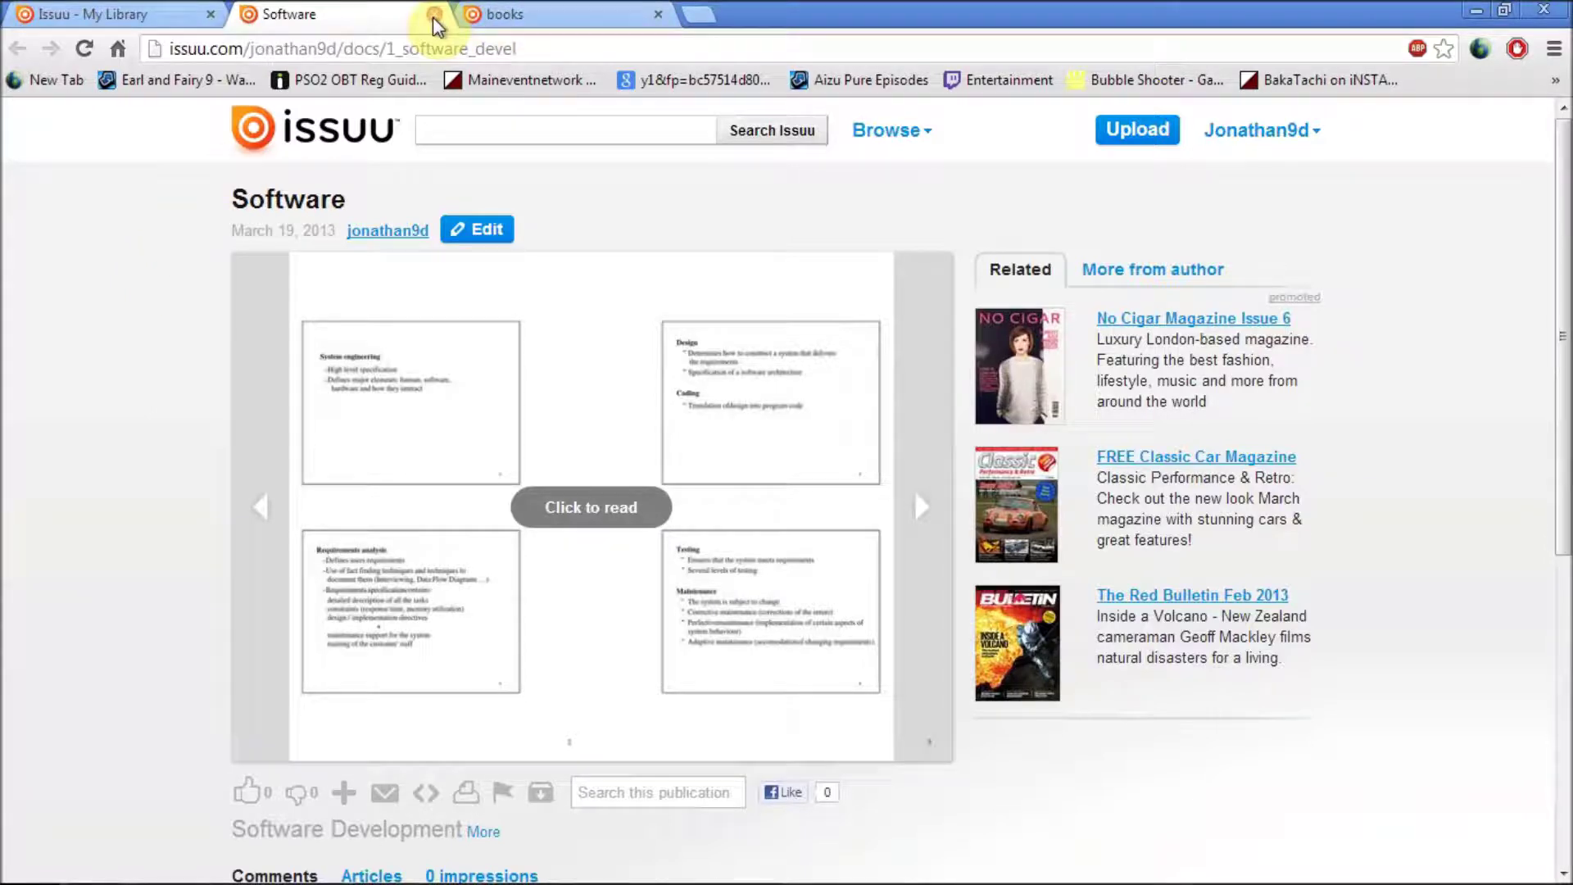
click(160, 13)
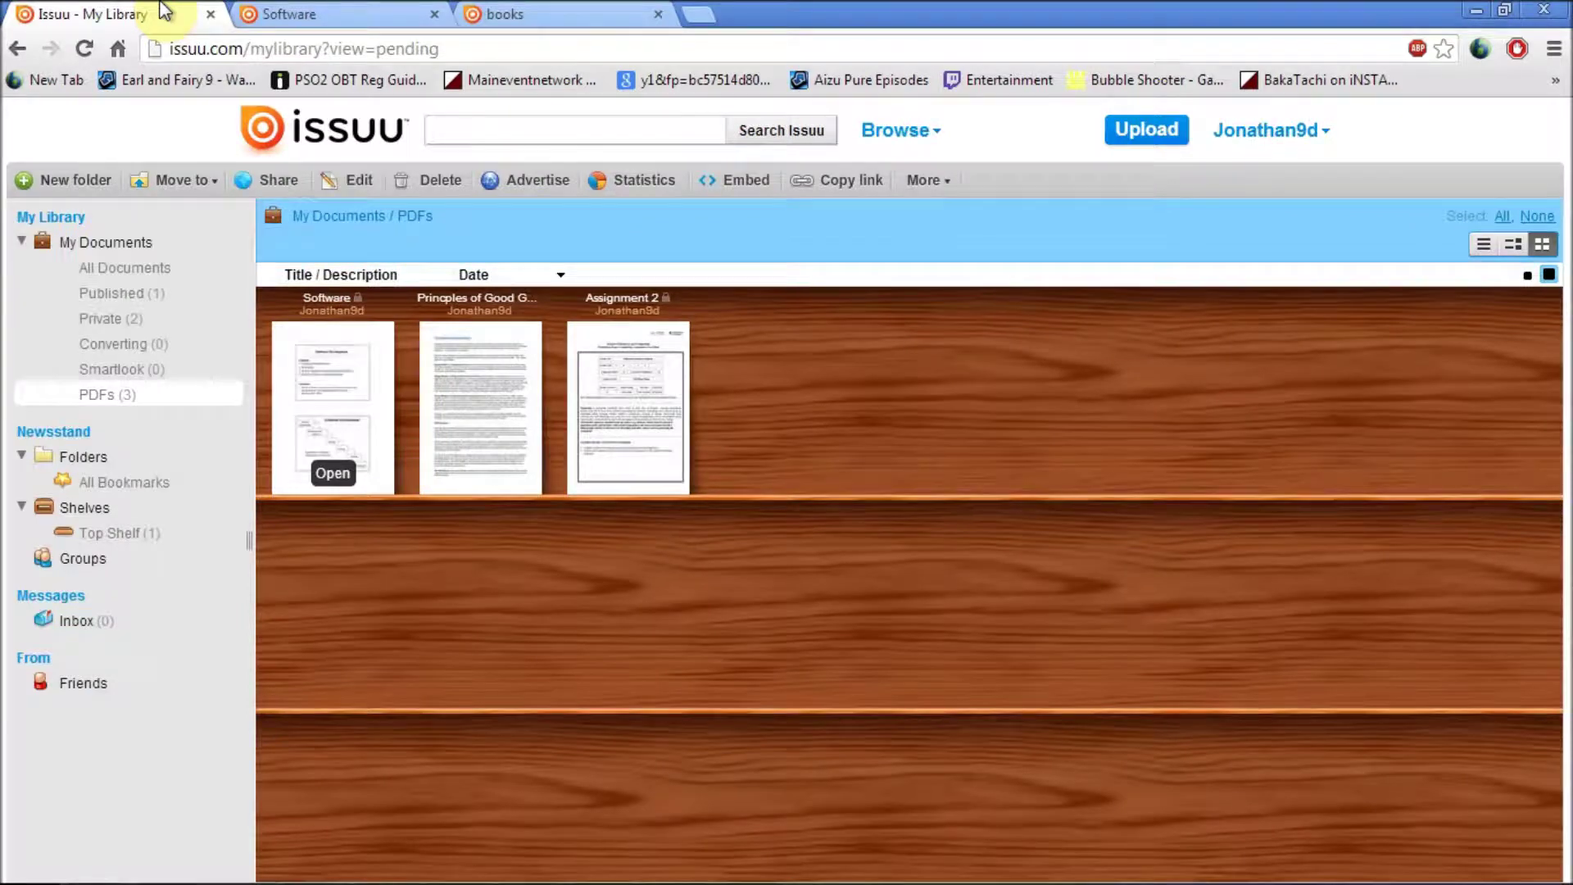
right_click(102, 463)
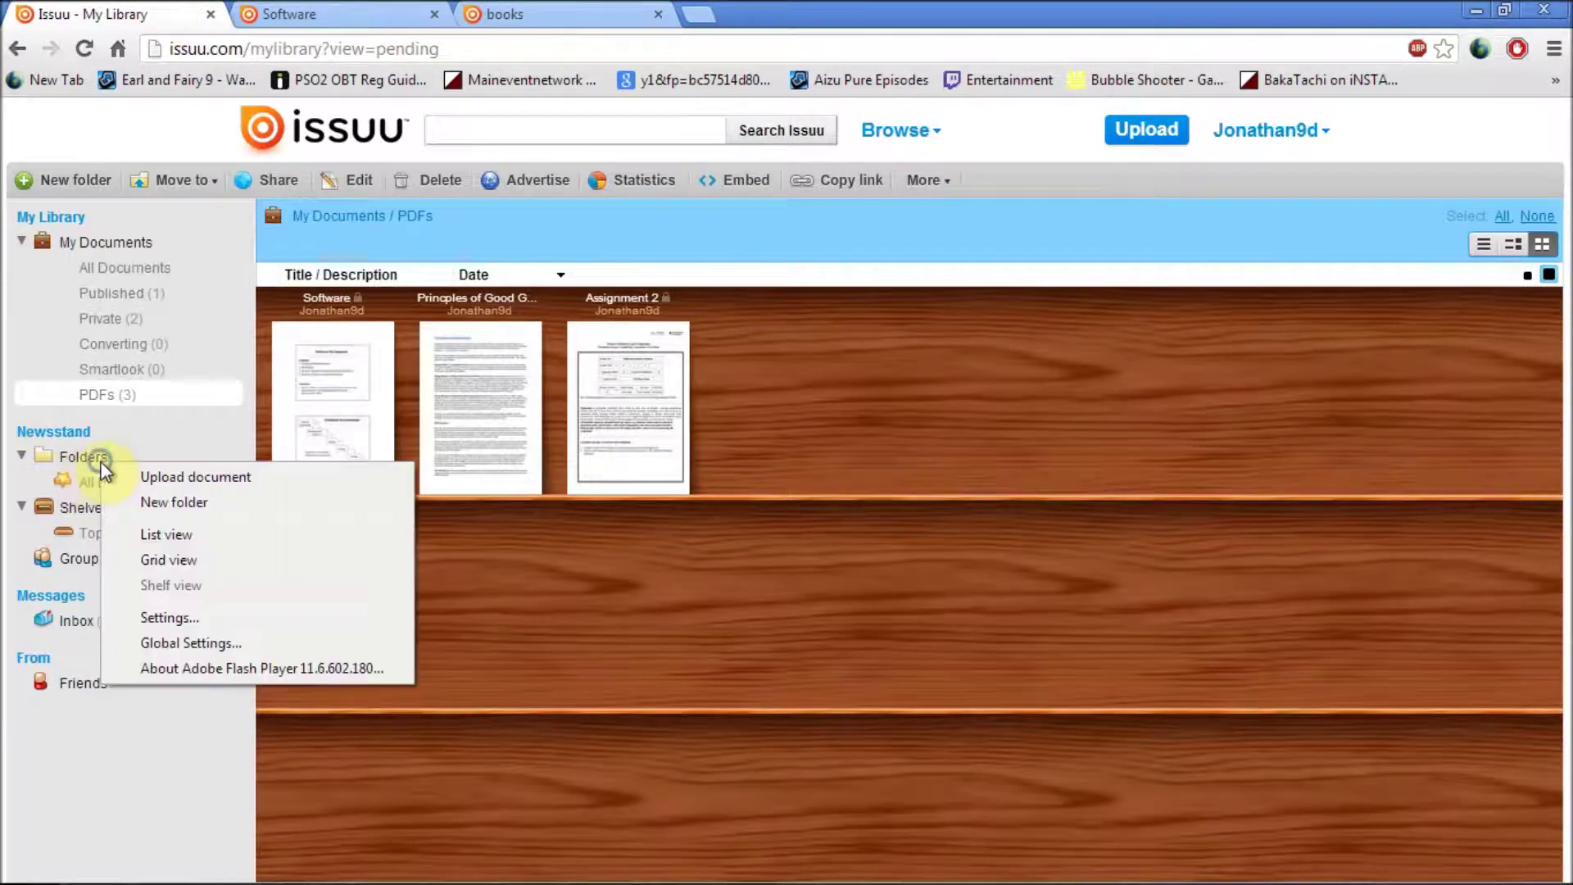
click(176, 501)
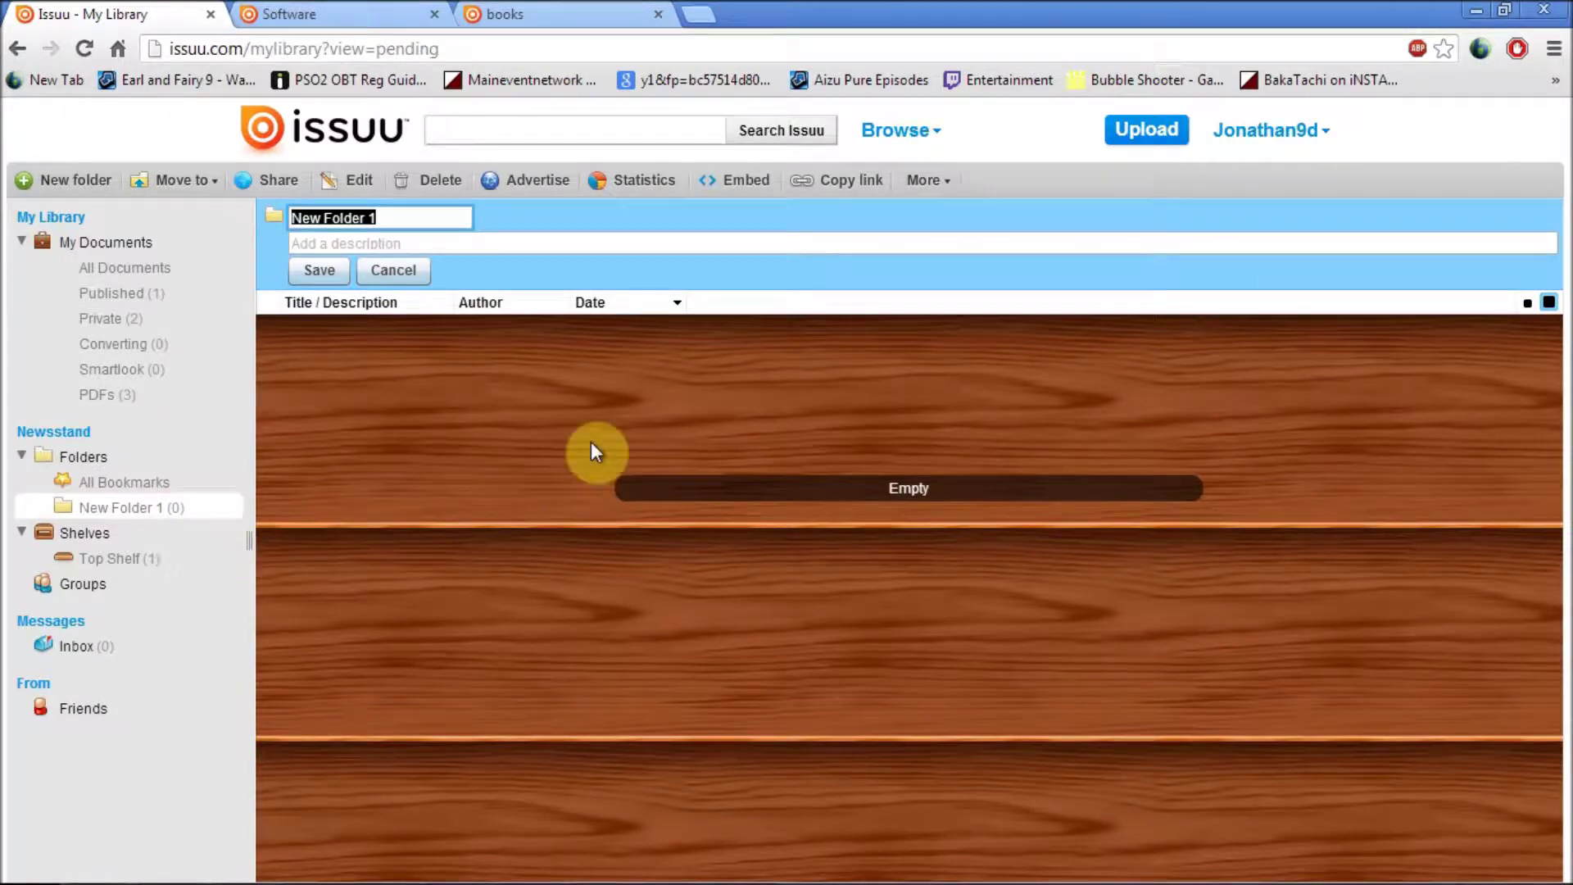
click(131, 399)
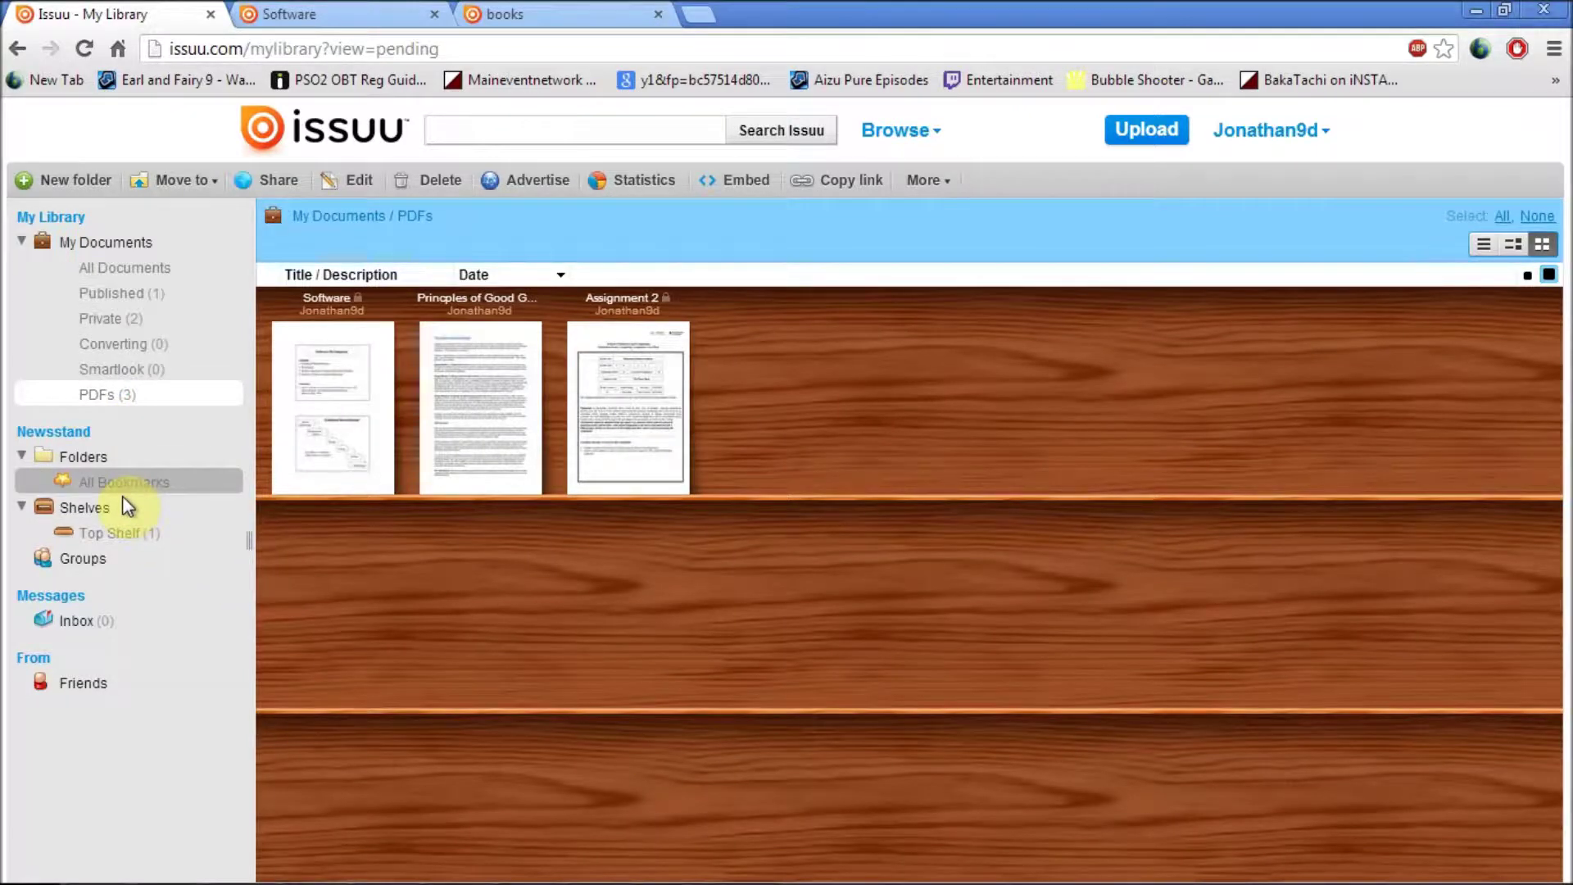
- View Top Shelf, then open Testing Group to see its three documents
click(130, 534)
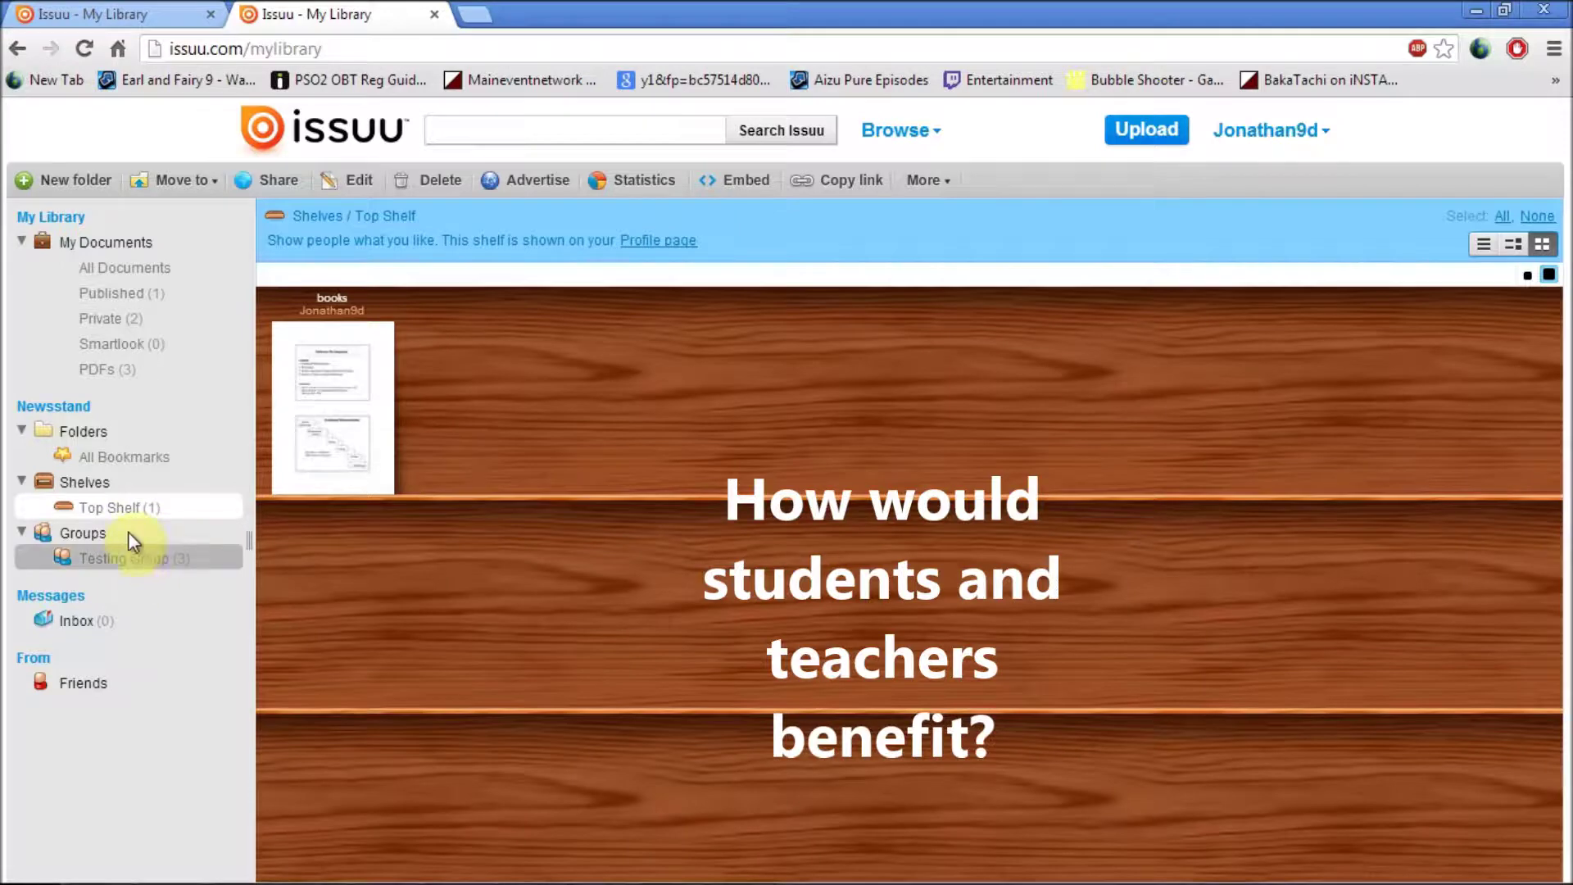
click(154, 562)
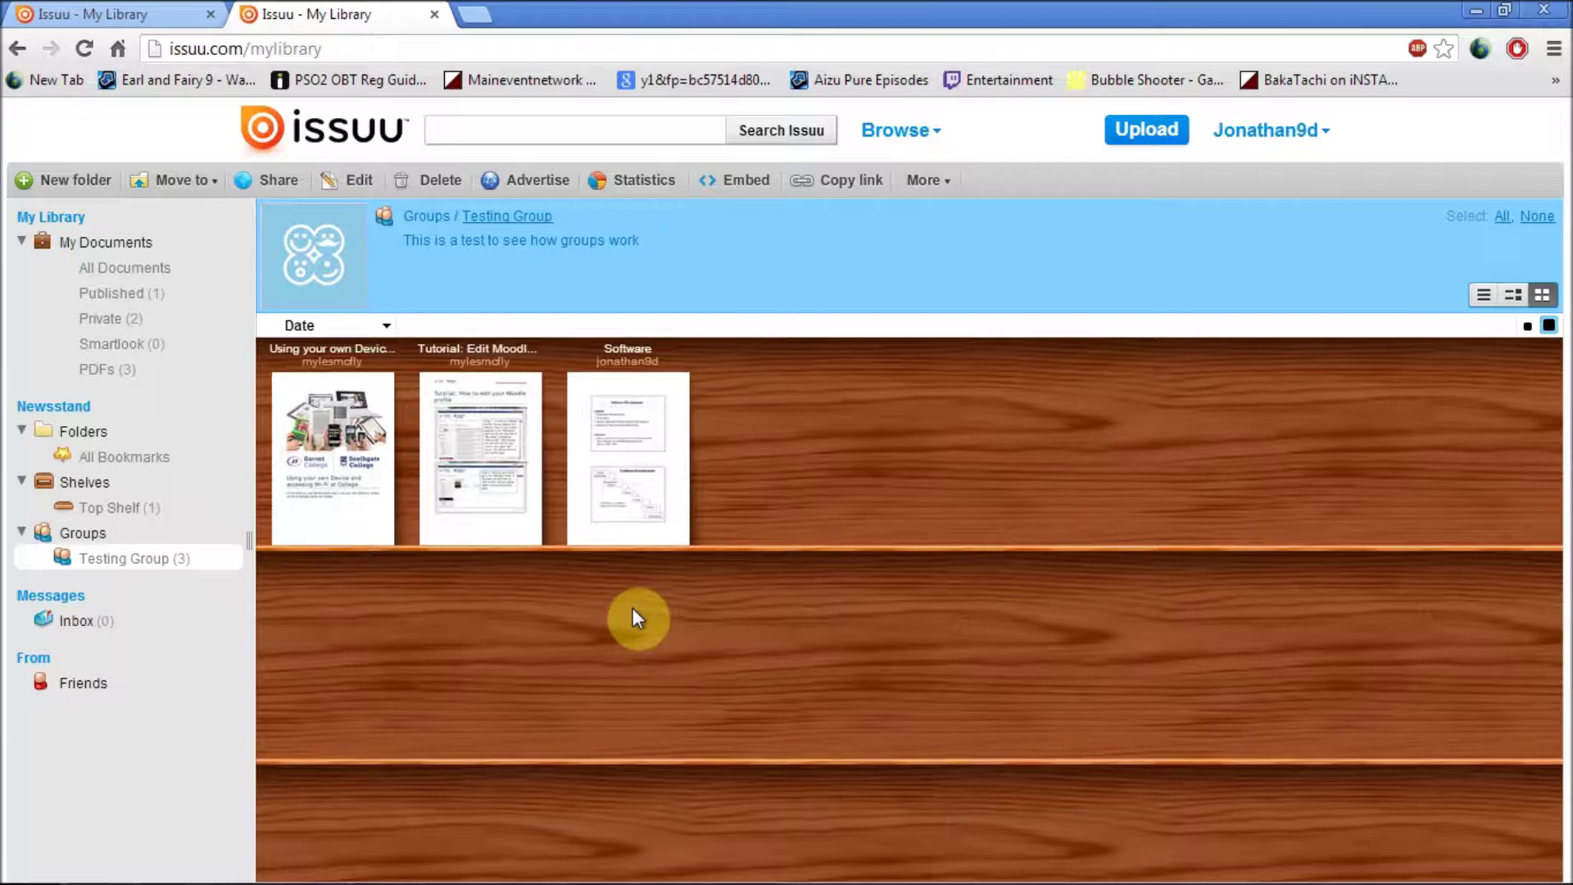
- Select the Software PDF thumbnail on the Testing Group shelf
mouse_move(481, 530)
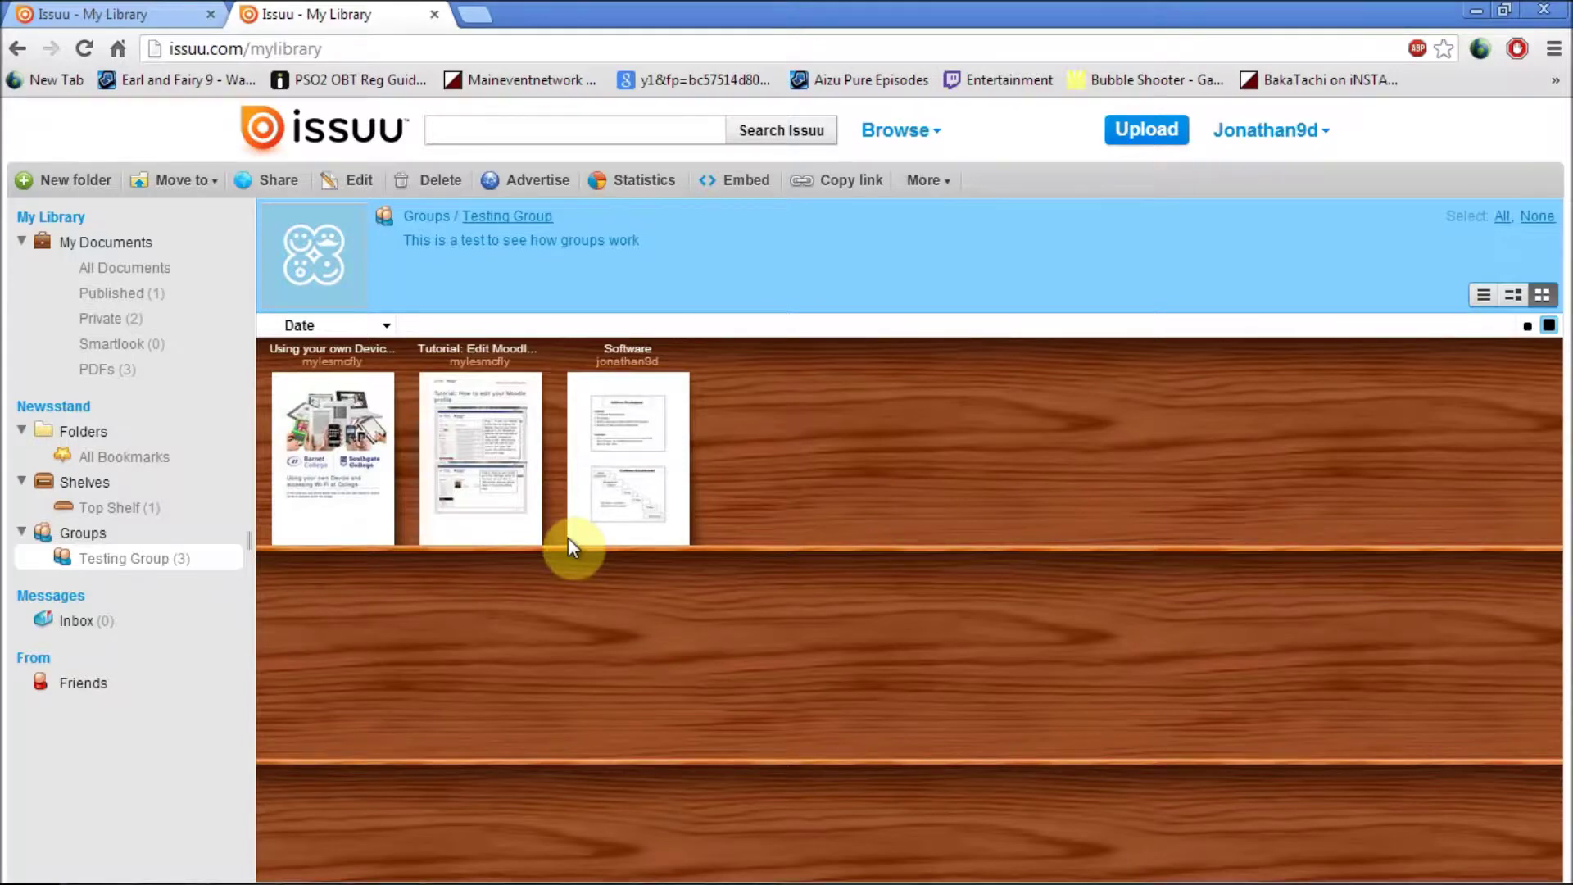
mouse_move(667, 447)
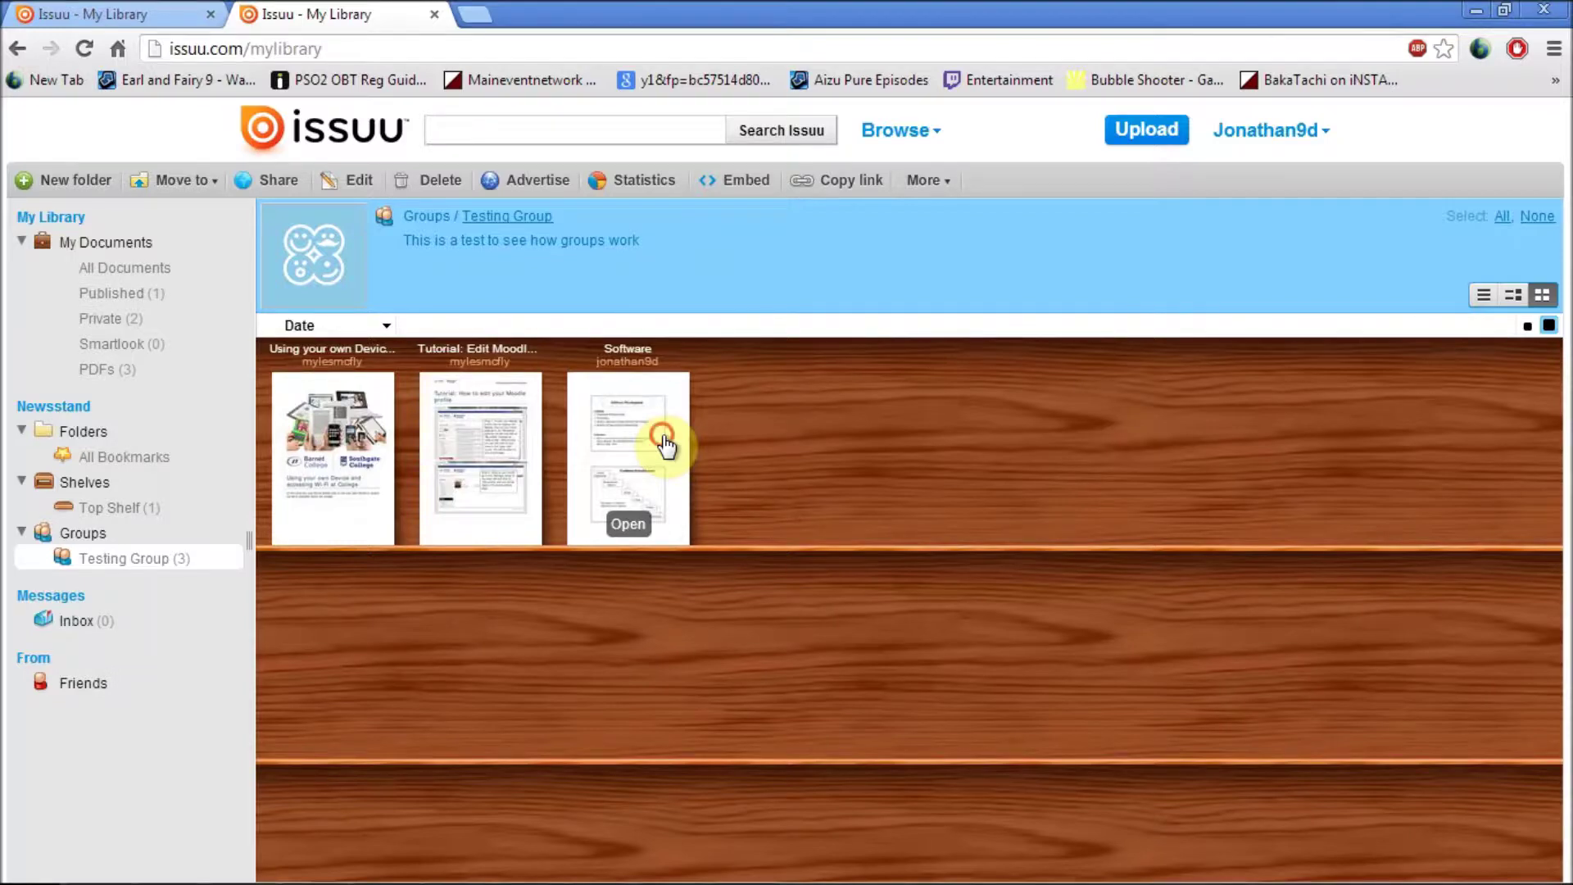
click(667, 447)
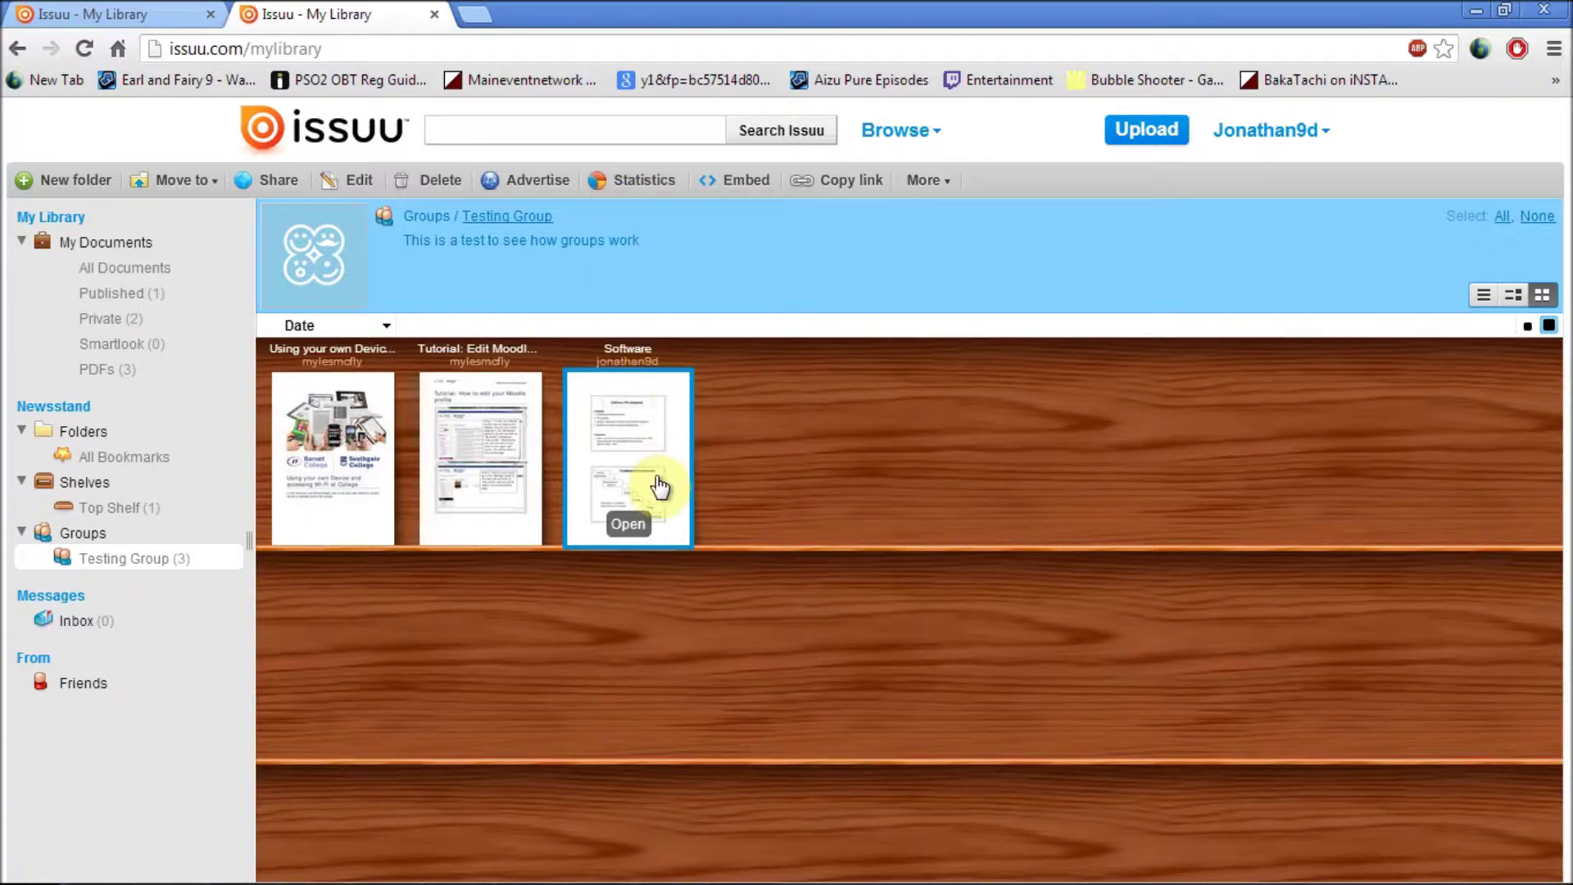
- View Software's new statistics page (1 impression, 0 reads), then return to My Library's All Documents
mouse_move(655, 449)
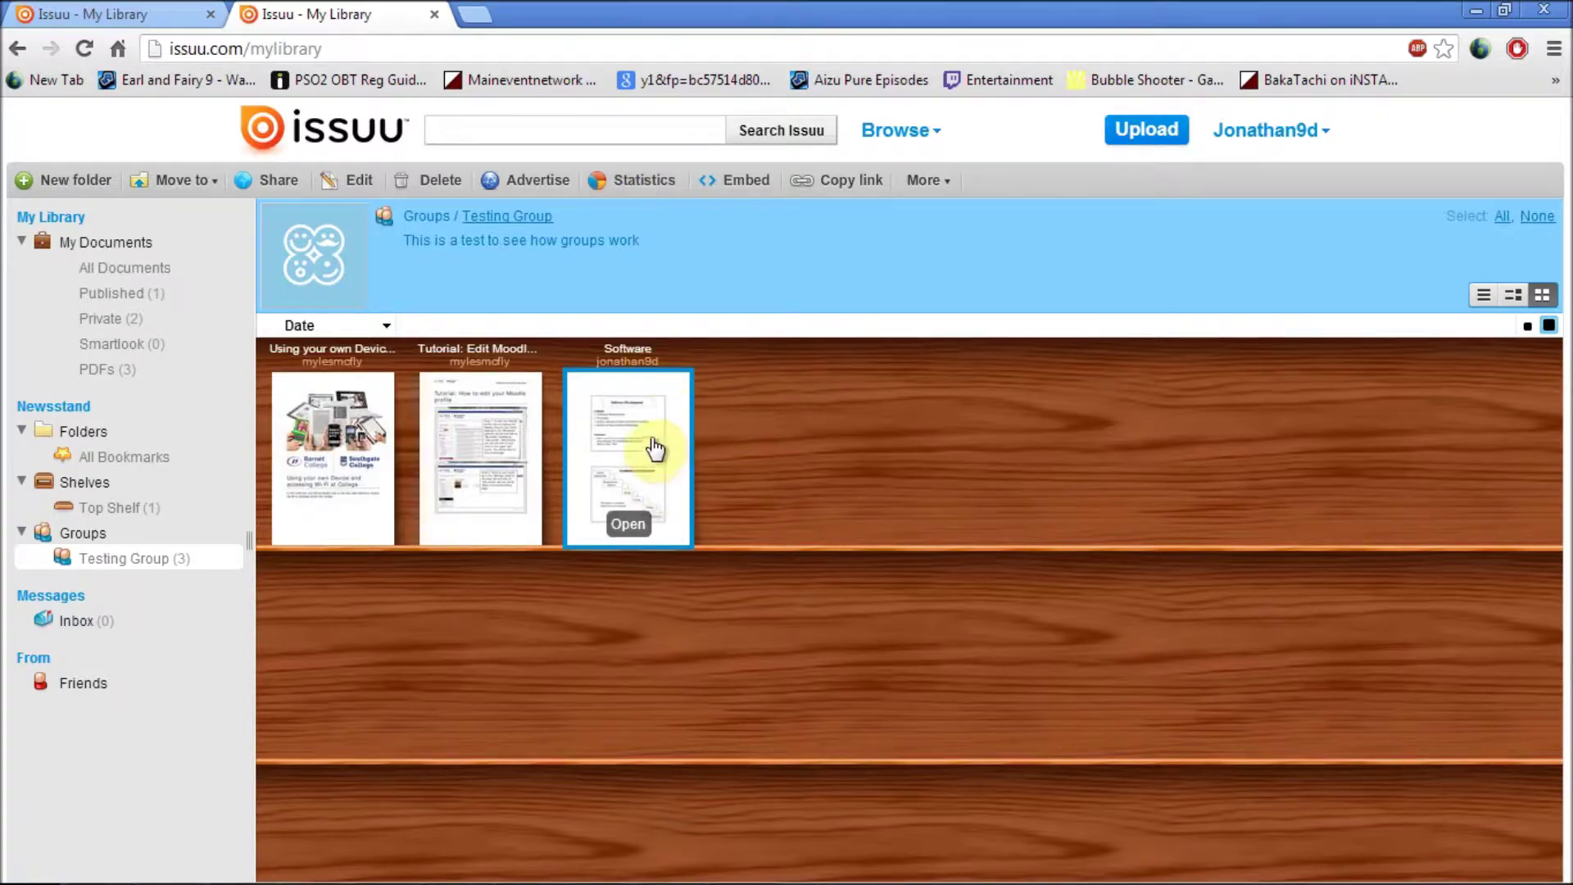
click(631, 176)
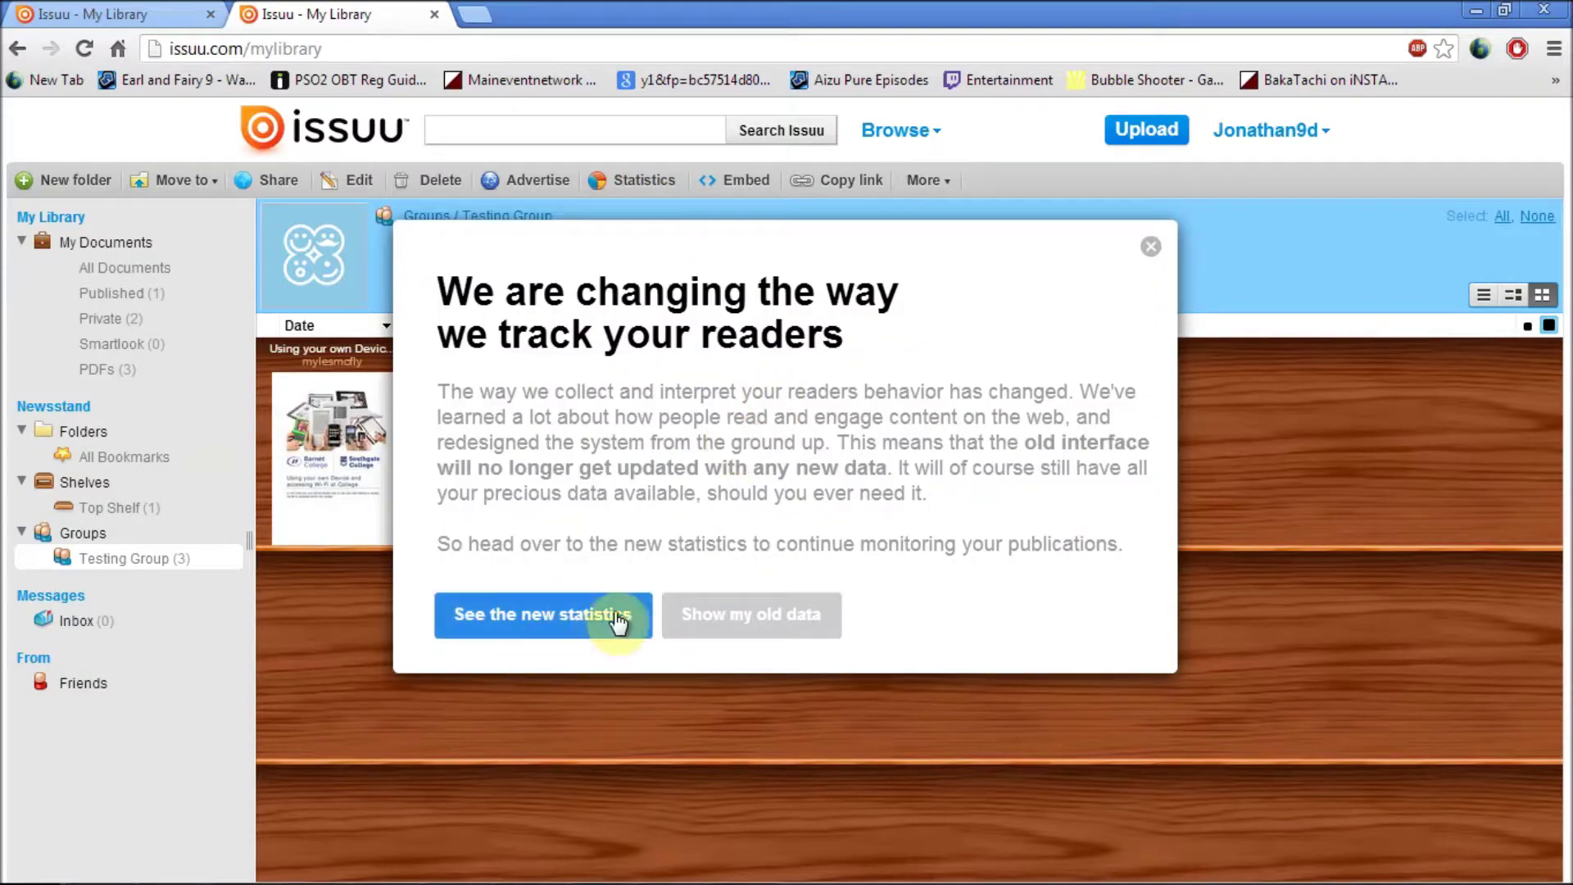
click(583, 618)
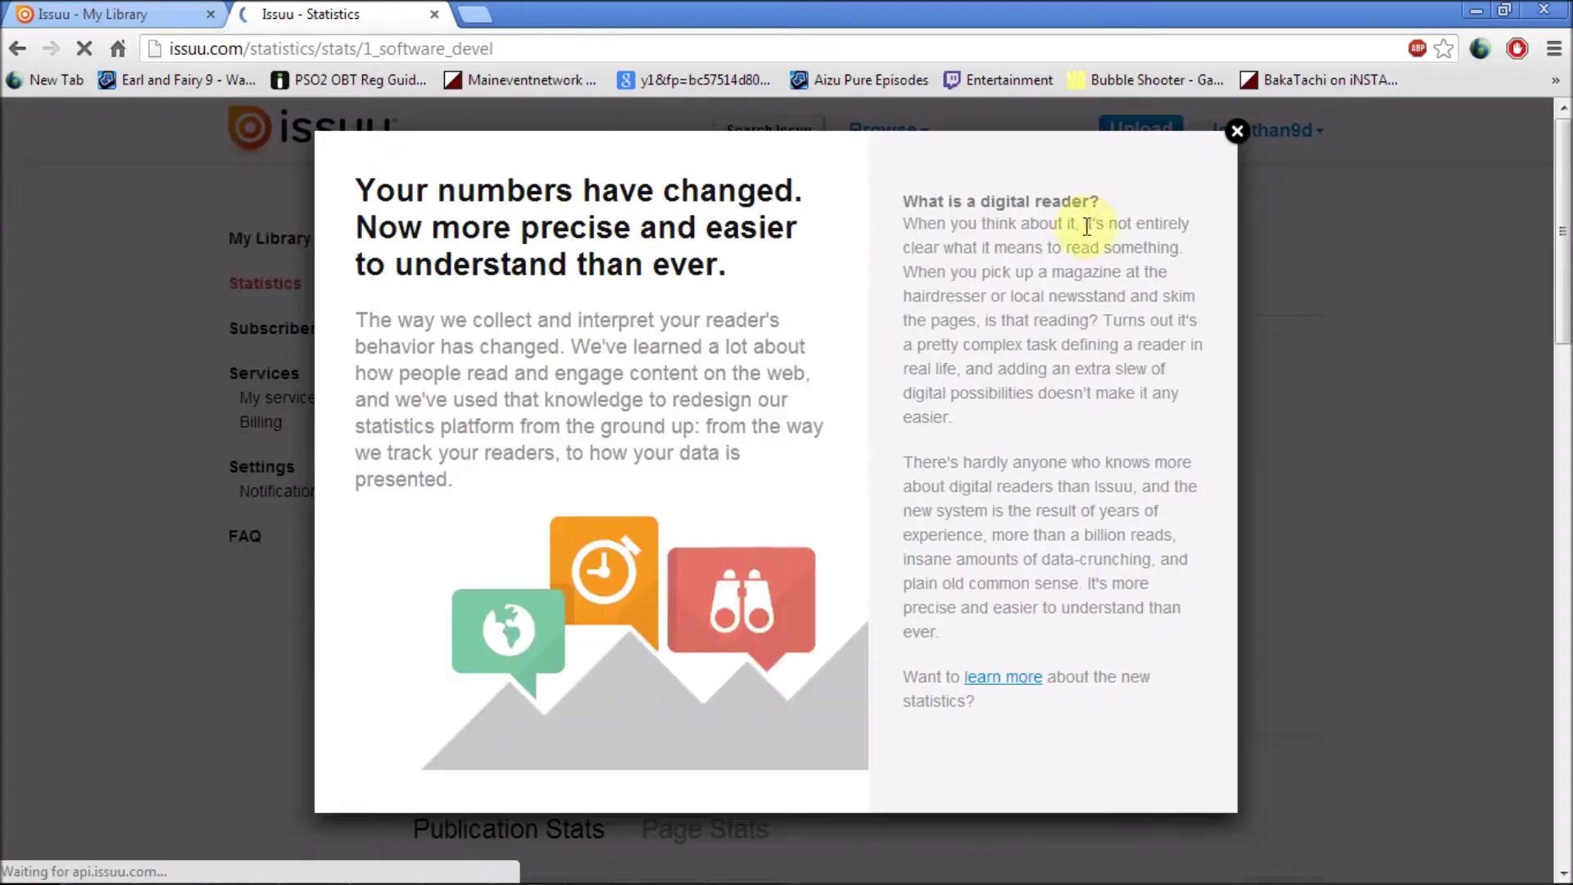
click(1236, 133)
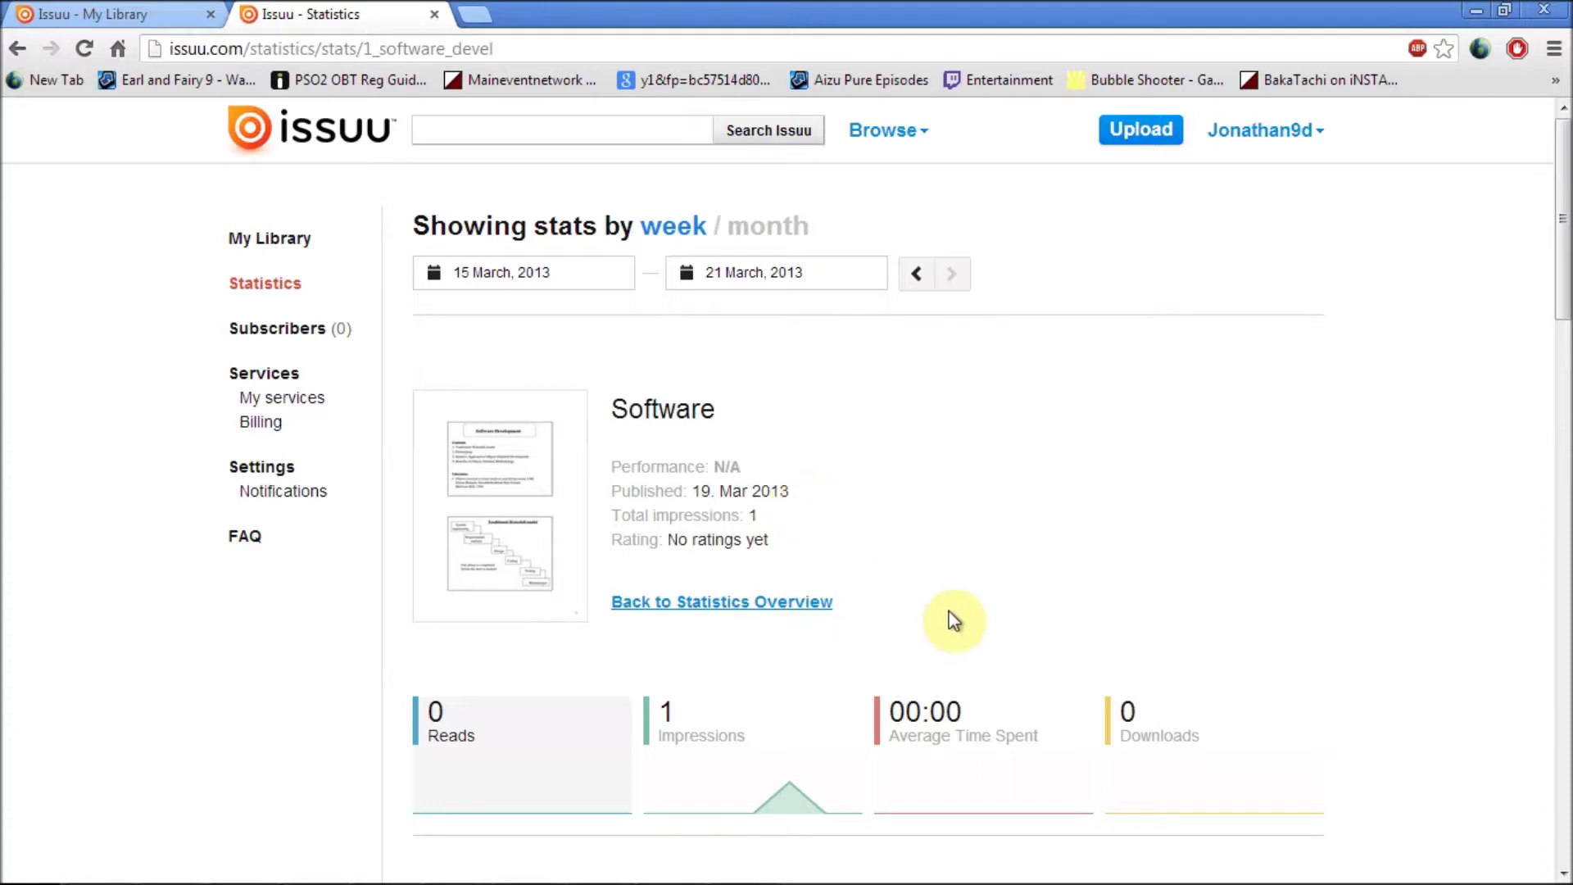
click(15, 49)
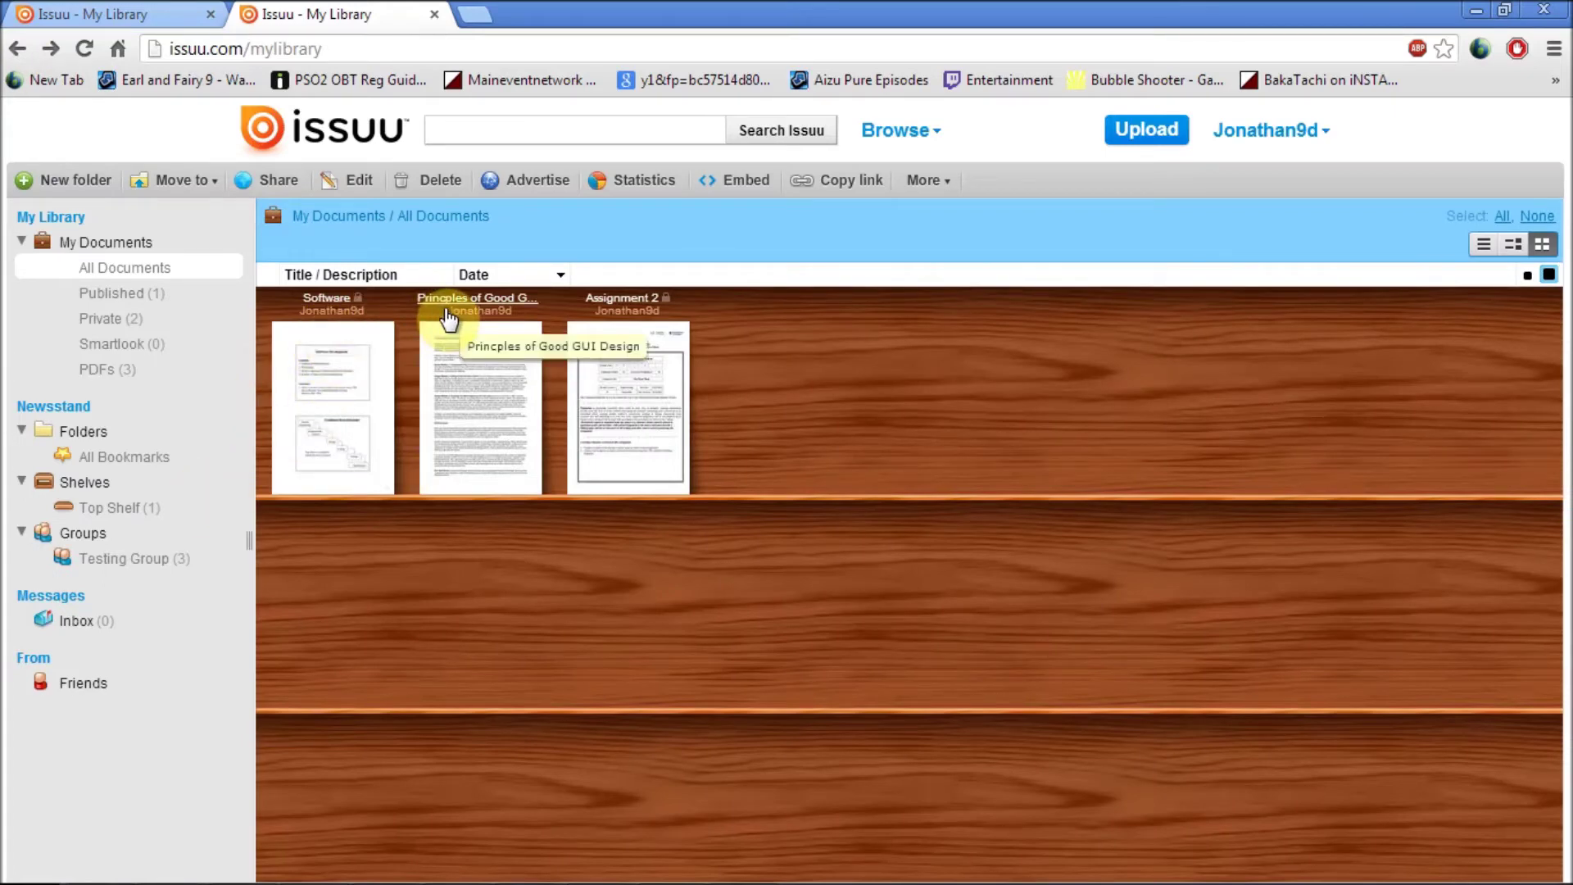
- Reopen the Testing Group and select the Tutorial: Edit Moodl… document, closing its context menu unused
click(141, 558)
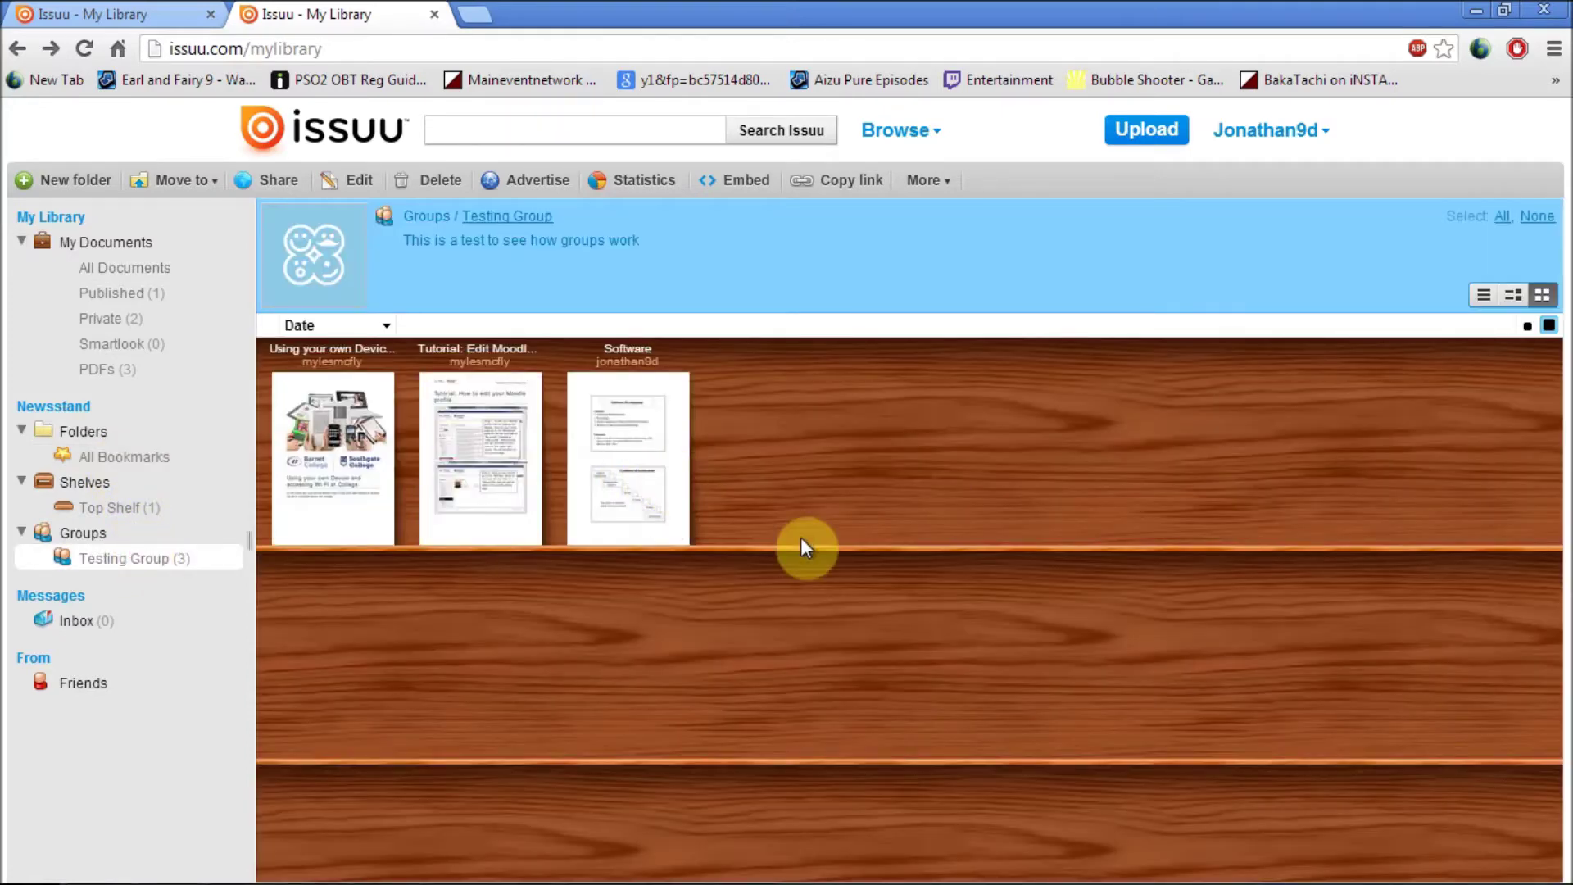
click(459, 420)
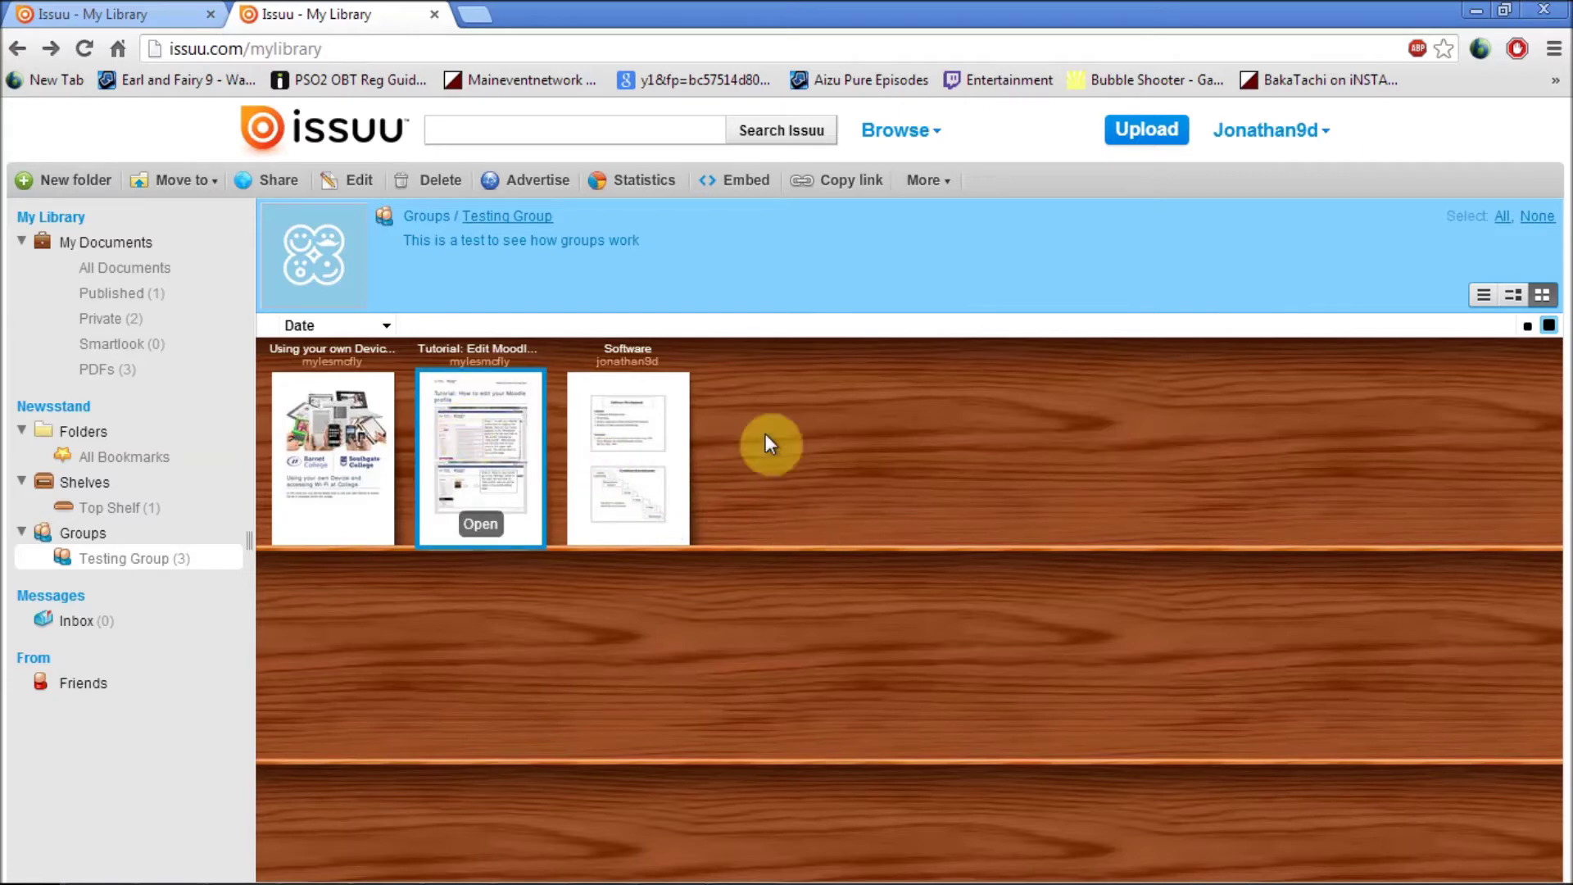
right_click(484, 485)
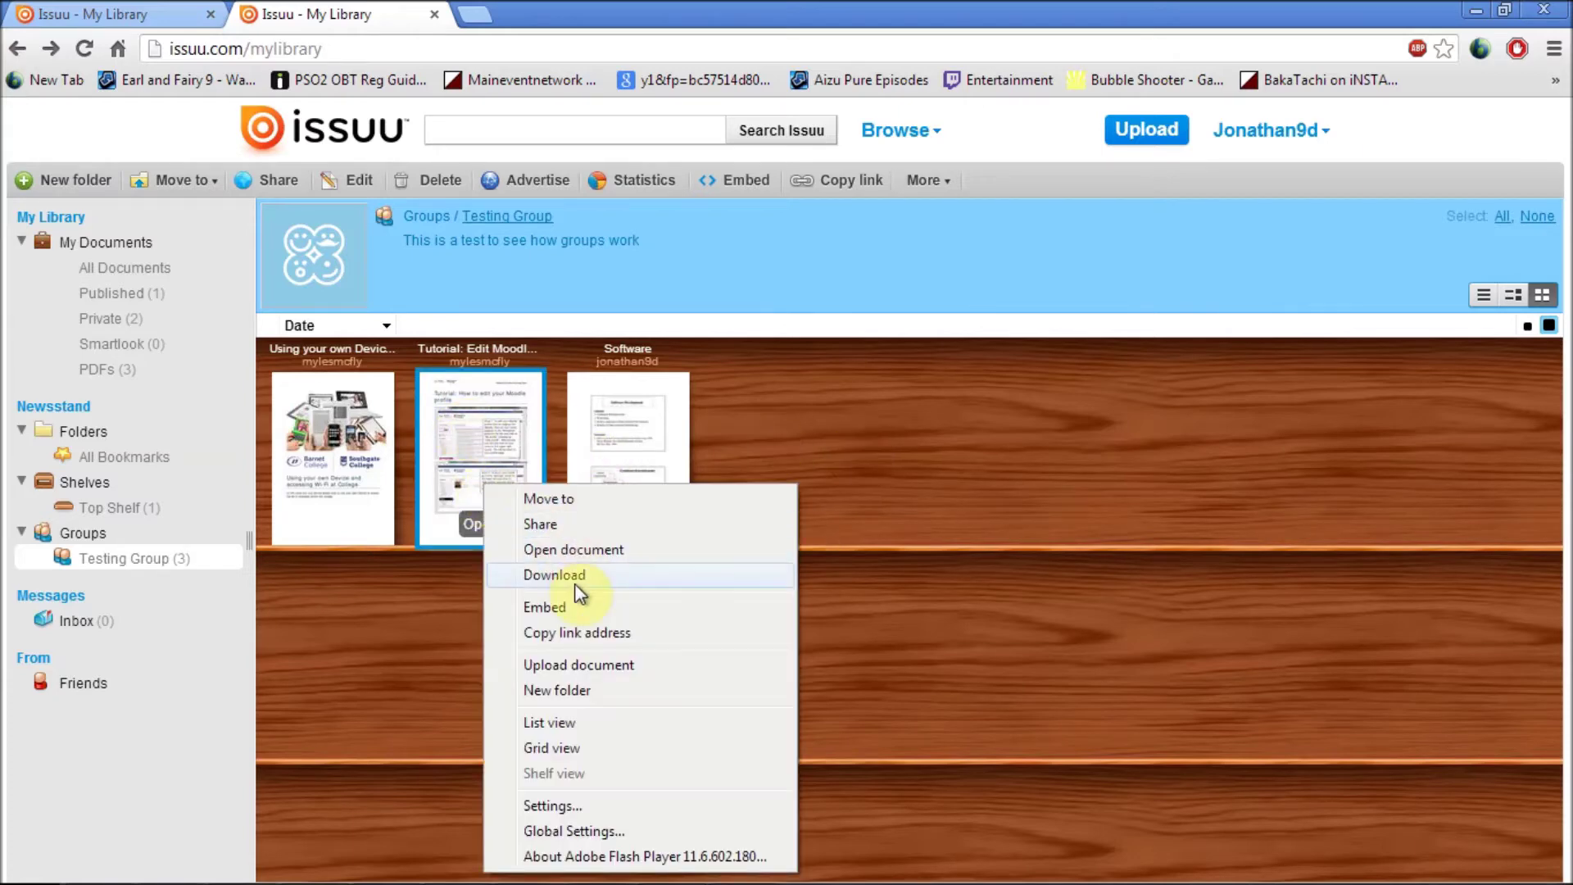
click(1004, 512)
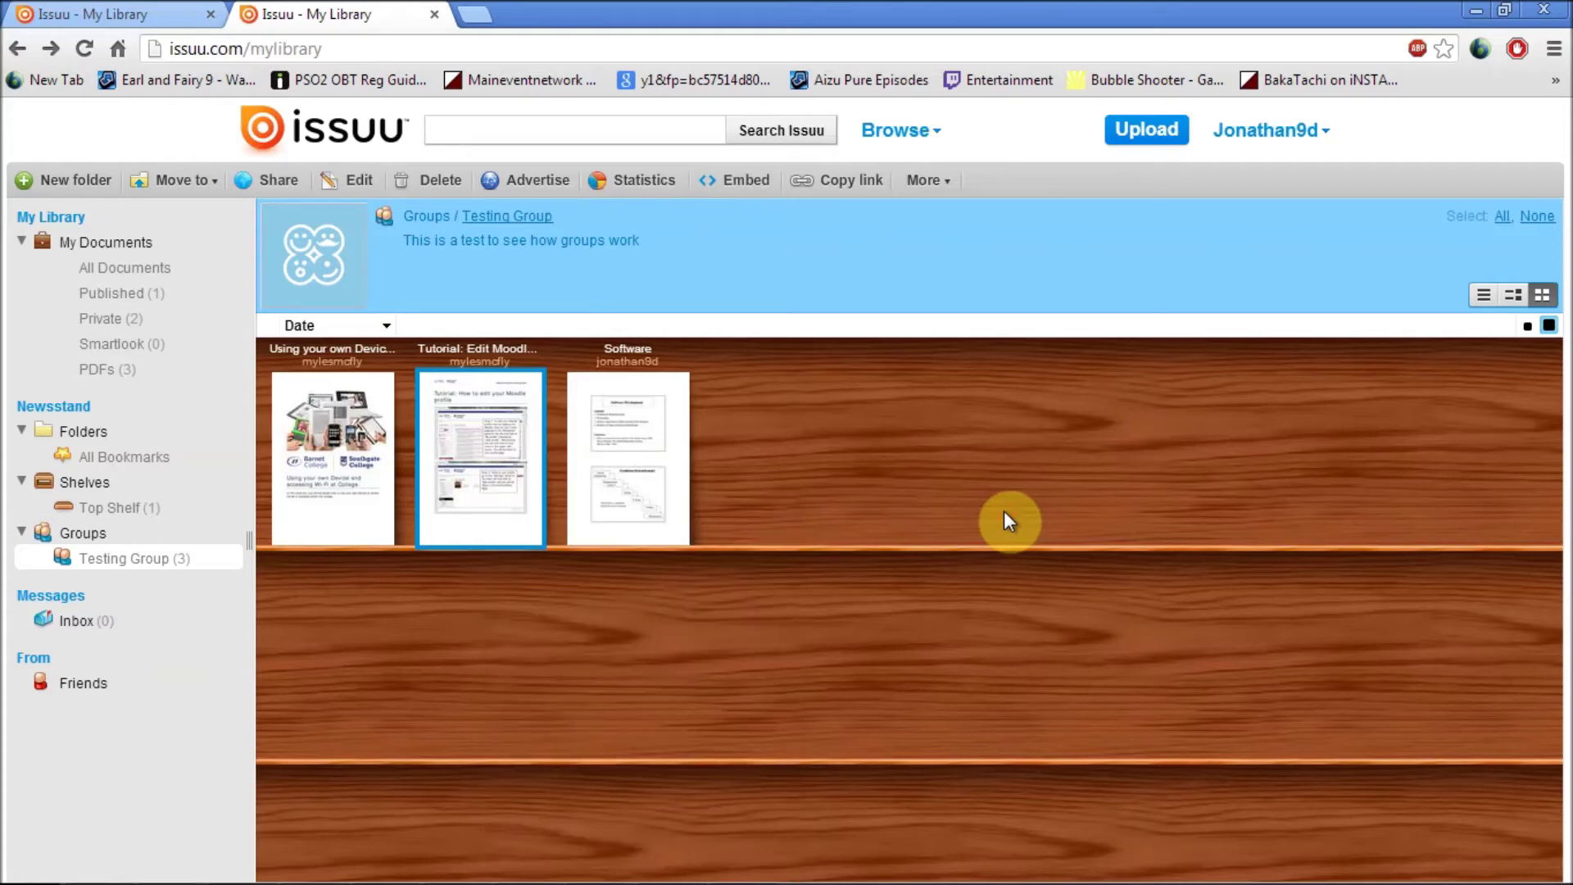